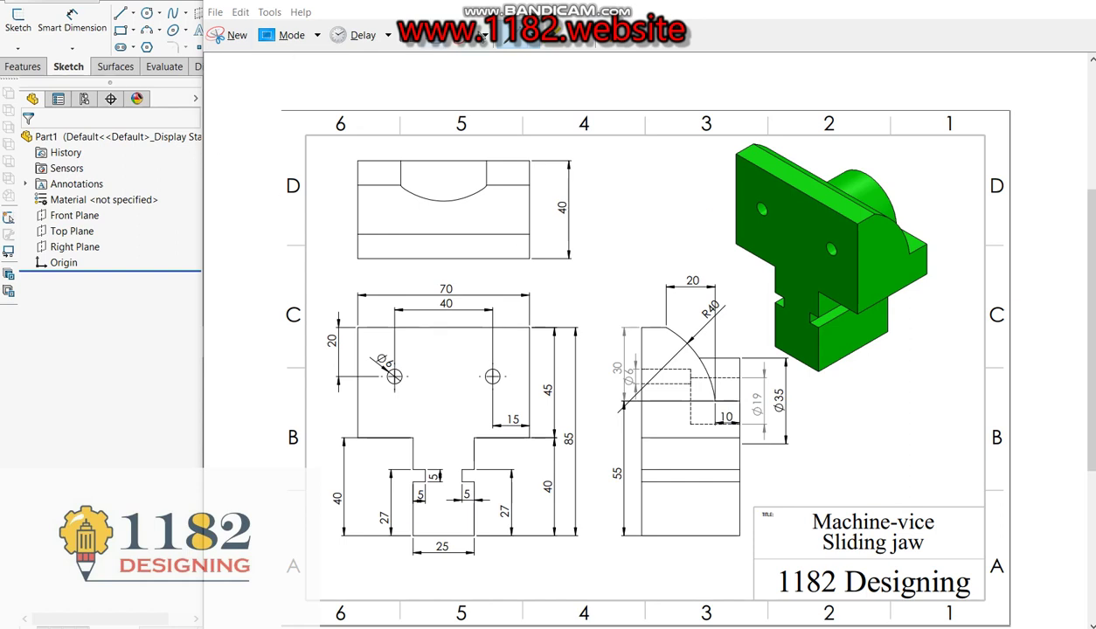
Close the marked-up sliding-jaw reference drawing, leaving the empty Part1 document ready
click(536, 41)
click(535, 57)
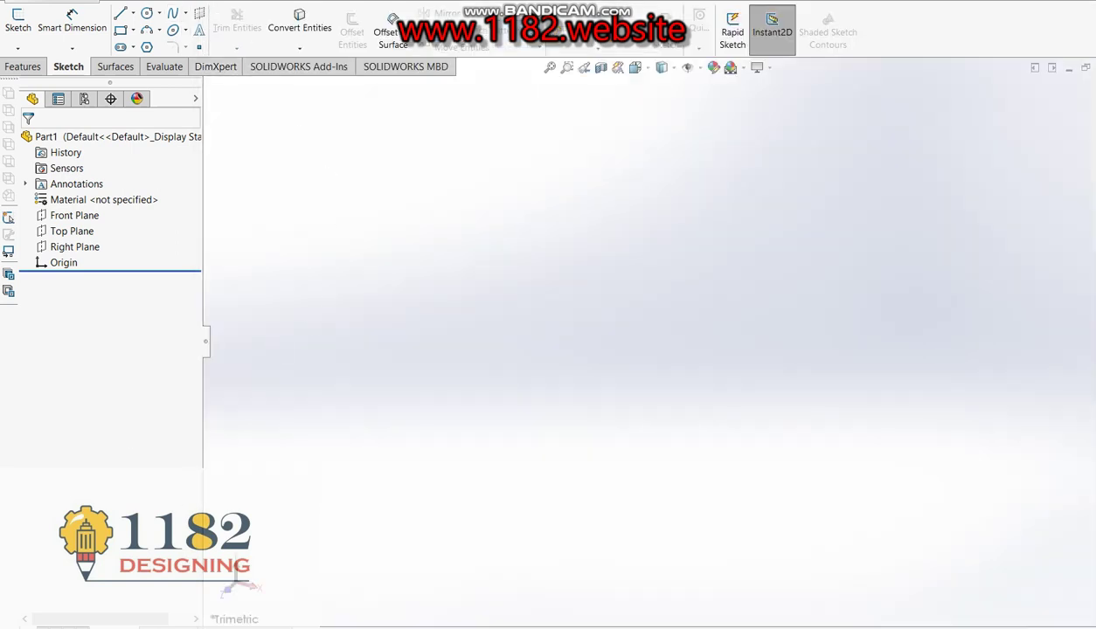
Start an extruded boss on the Front Plane and draw a center rectangle on the origin
click(24, 68)
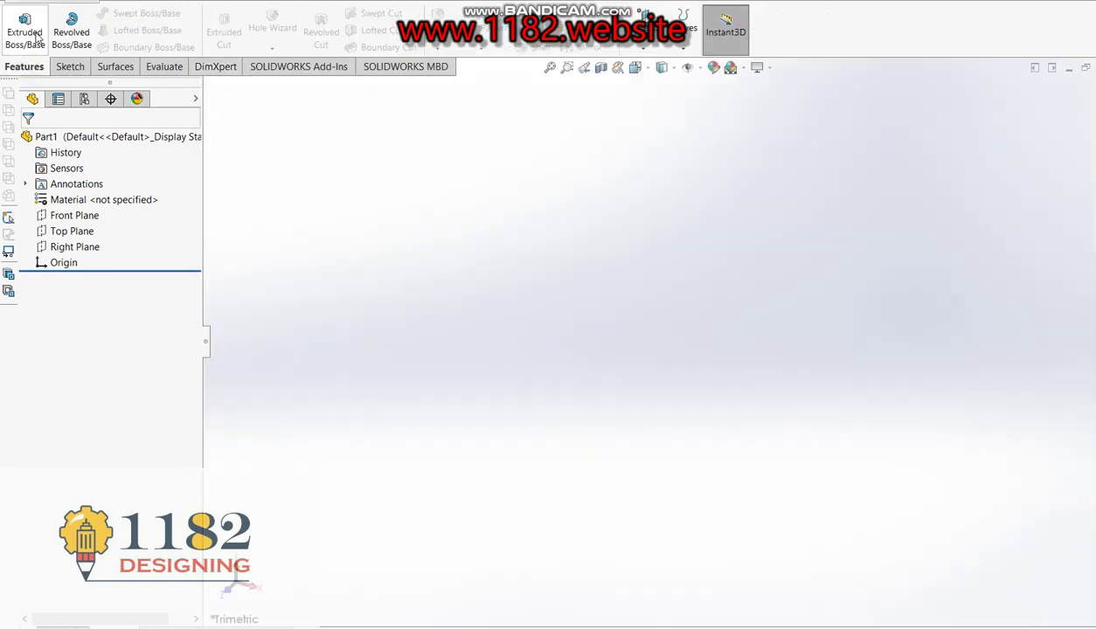
click(39, 35)
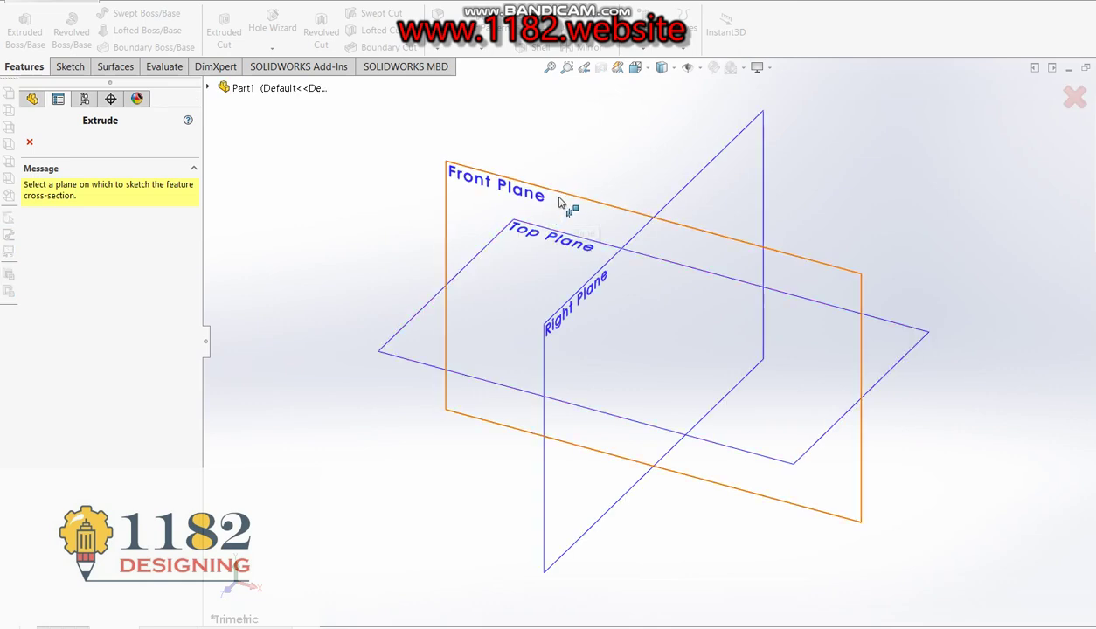
click(562, 202)
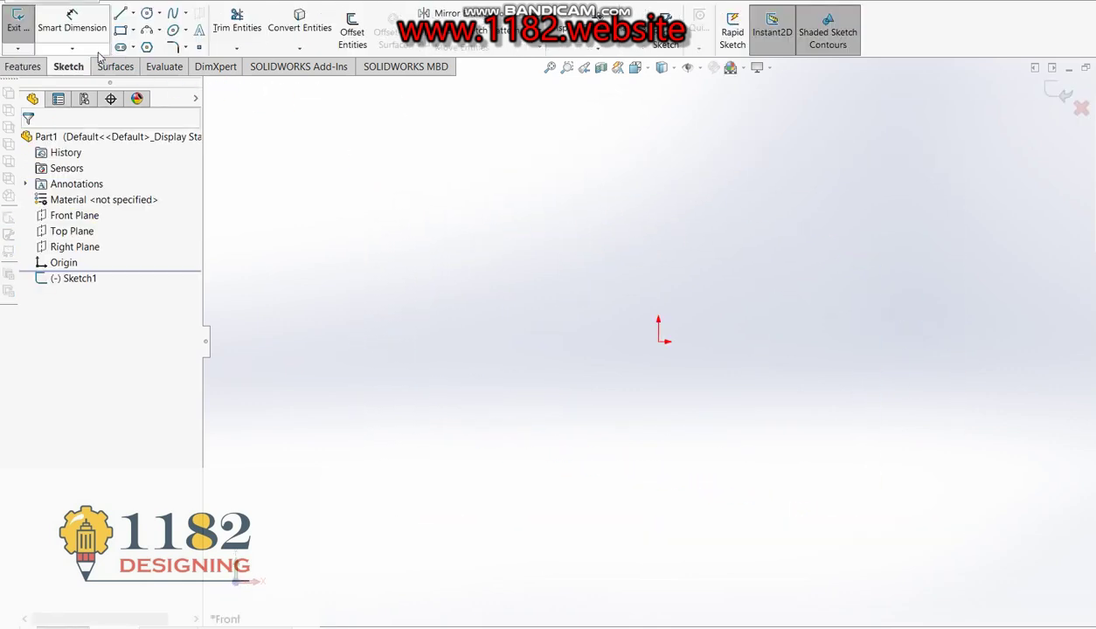
click(133, 30)
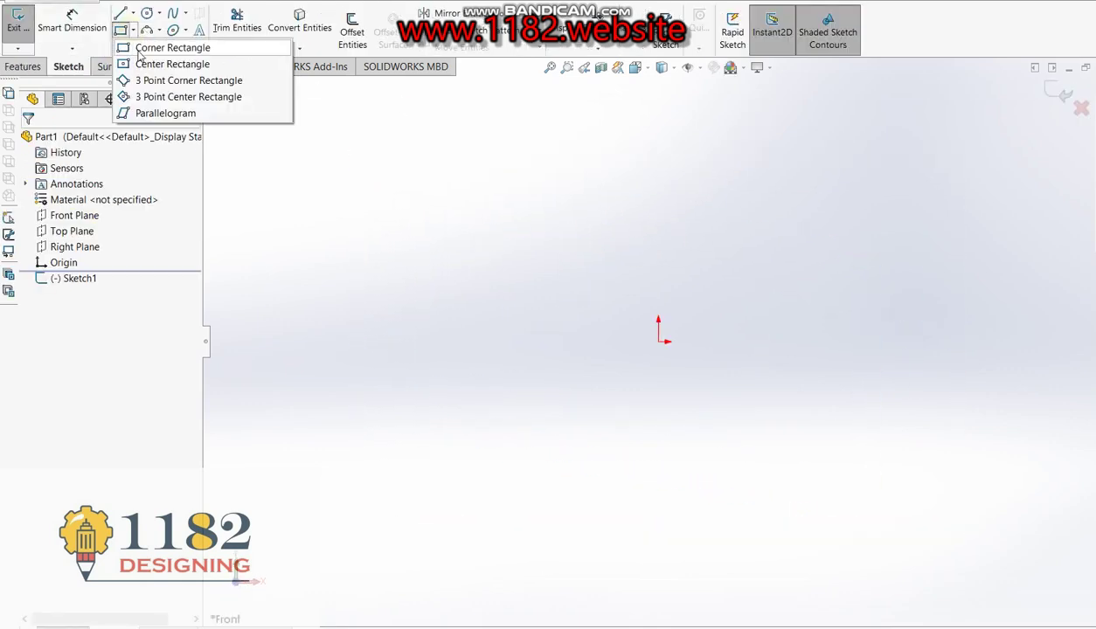
click(662, 348)
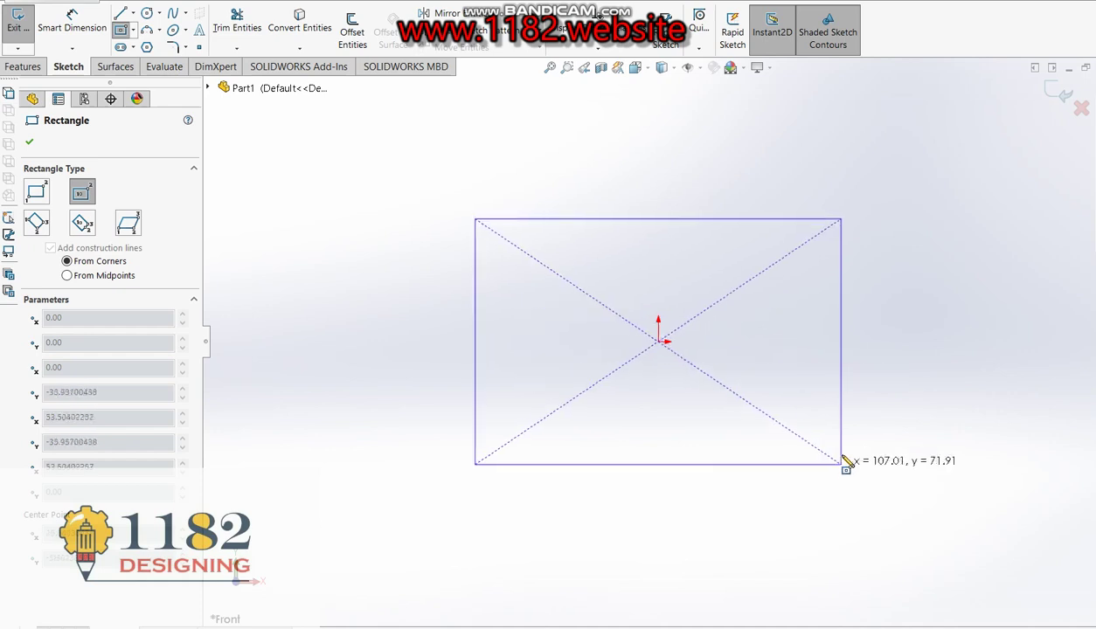
click(841, 452)
key(Escape)
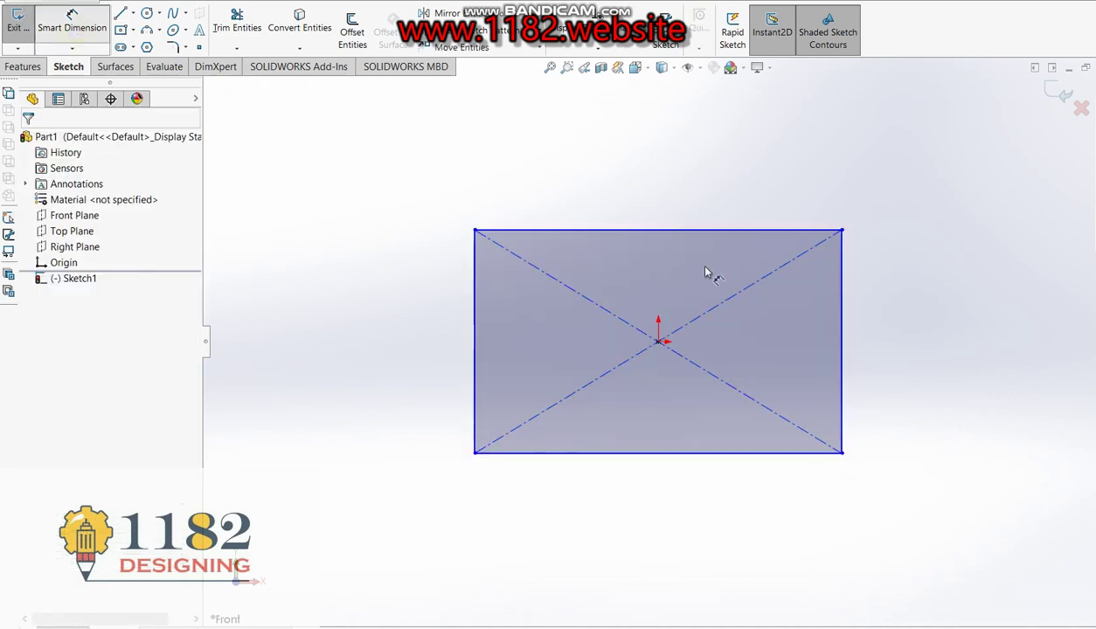
Dimension the rectangle 70 mm wide and 45 mm high
right_drag(710, 269, 702, 241)
click(702, 230)
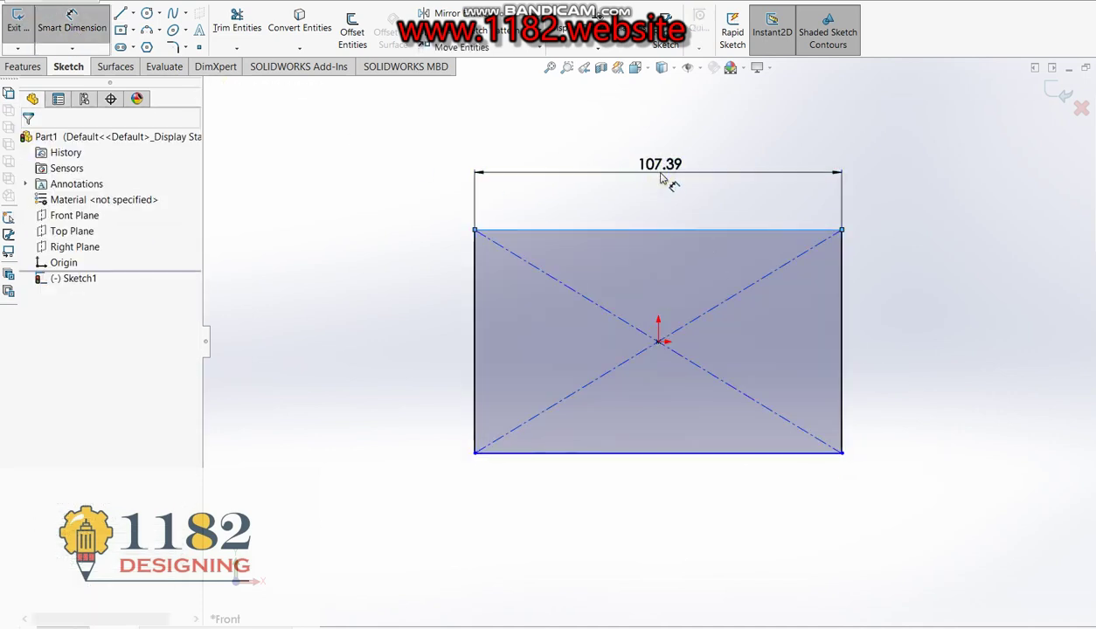
click(661, 176)
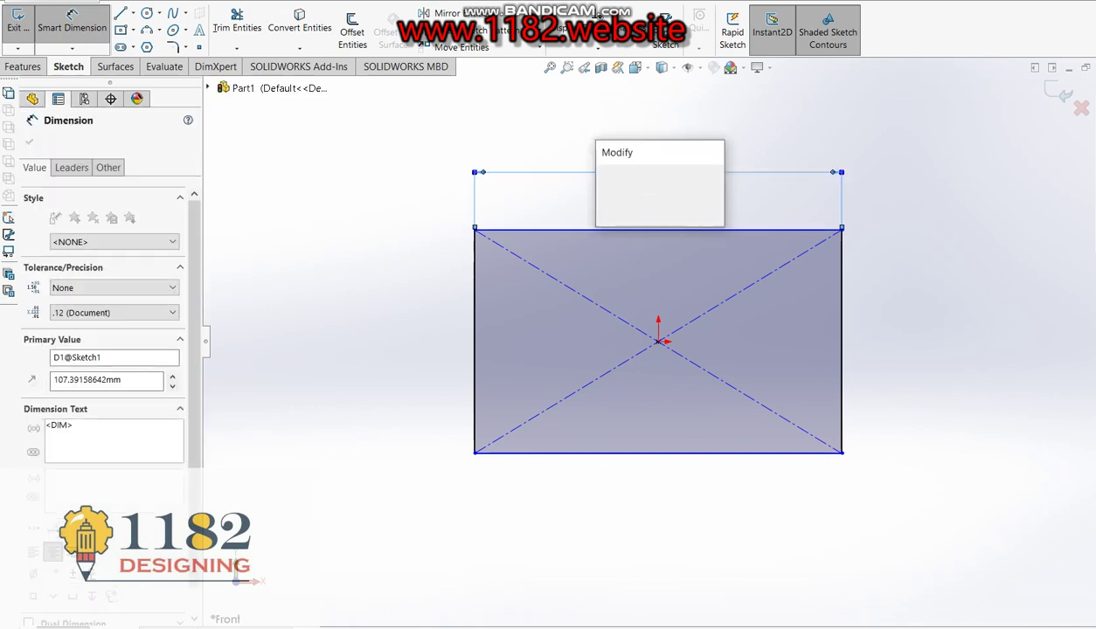
text(70)
key(Return)
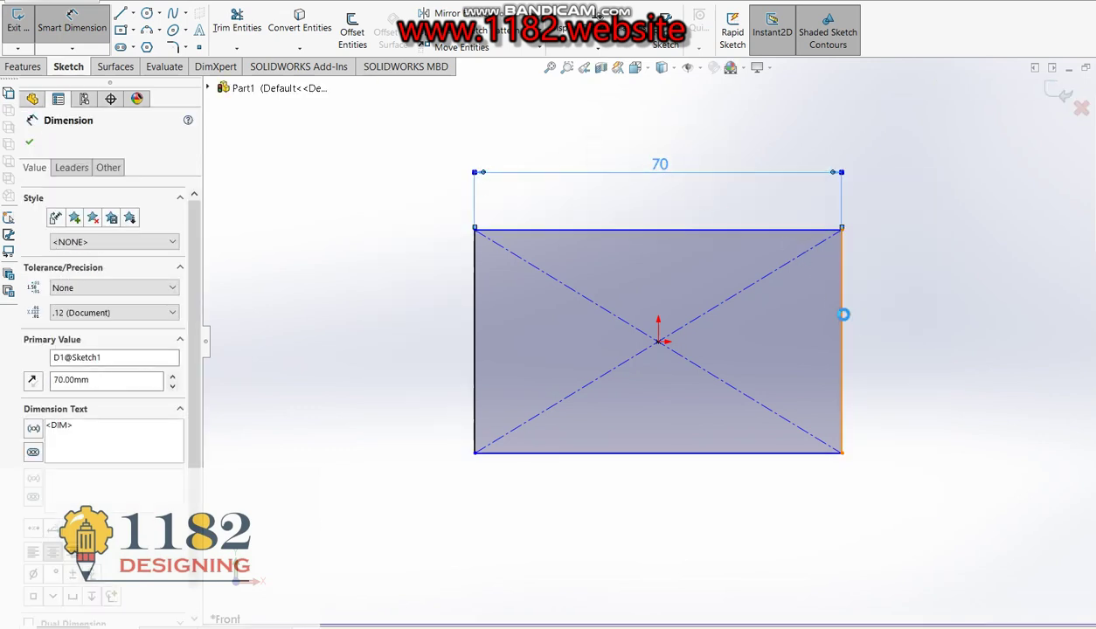
click(841, 314)
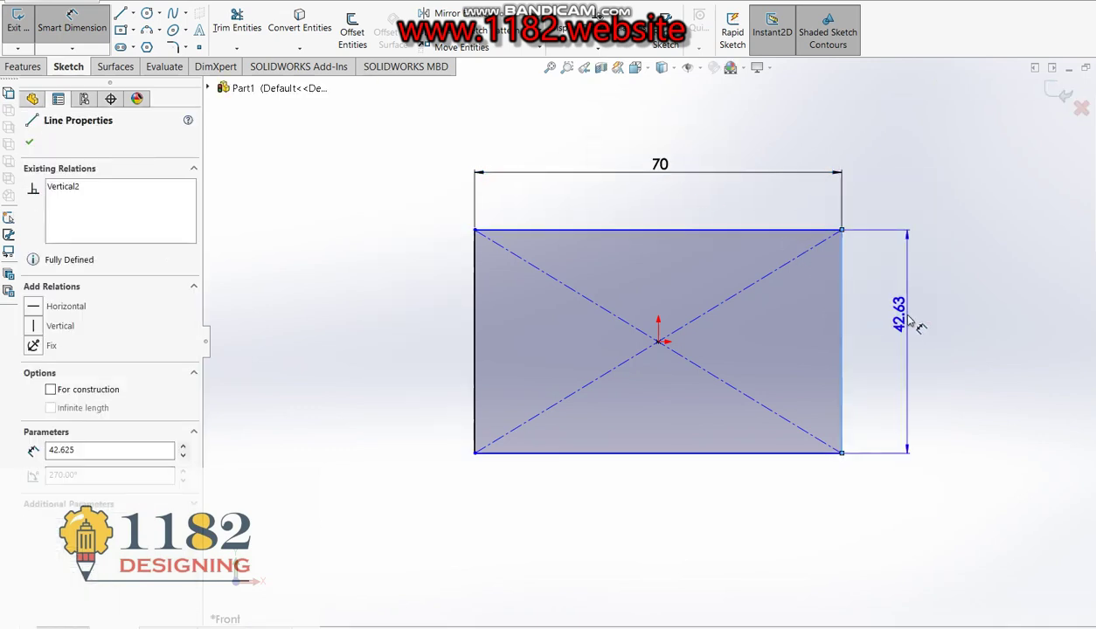
click(907, 322)
text(40)
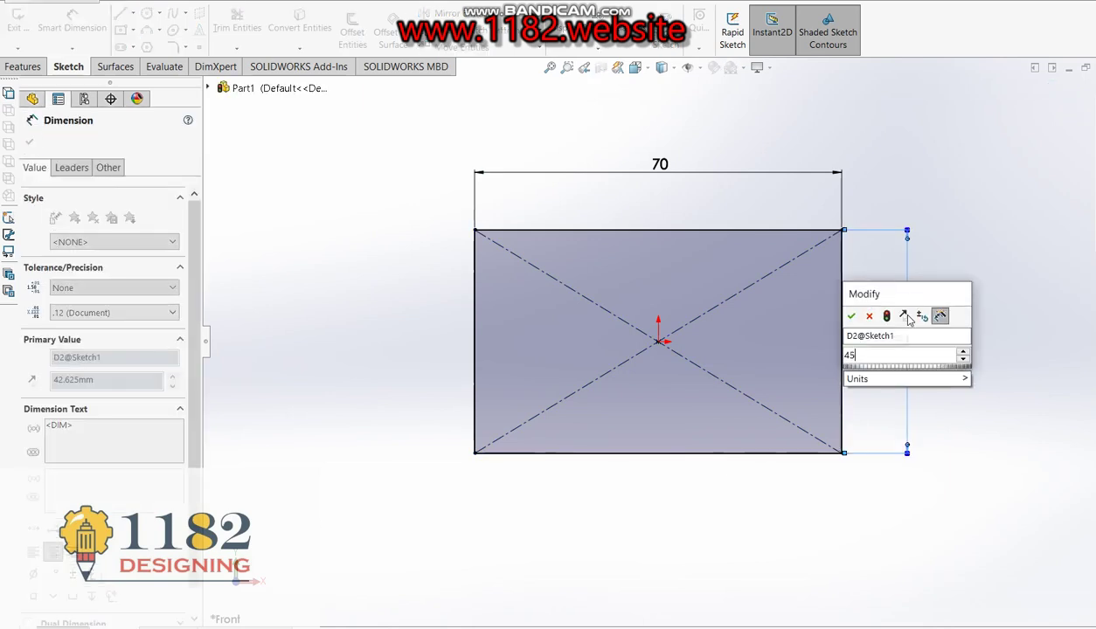
key(Escape)
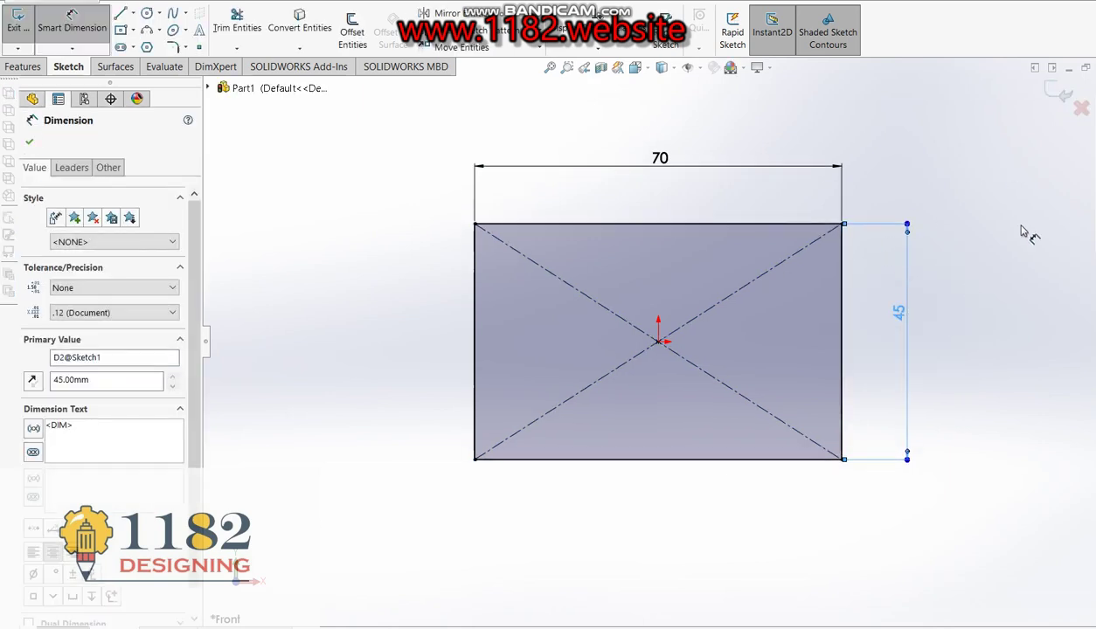
Draw a vertical centerline from the origin down below the rectangle
click(133, 14)
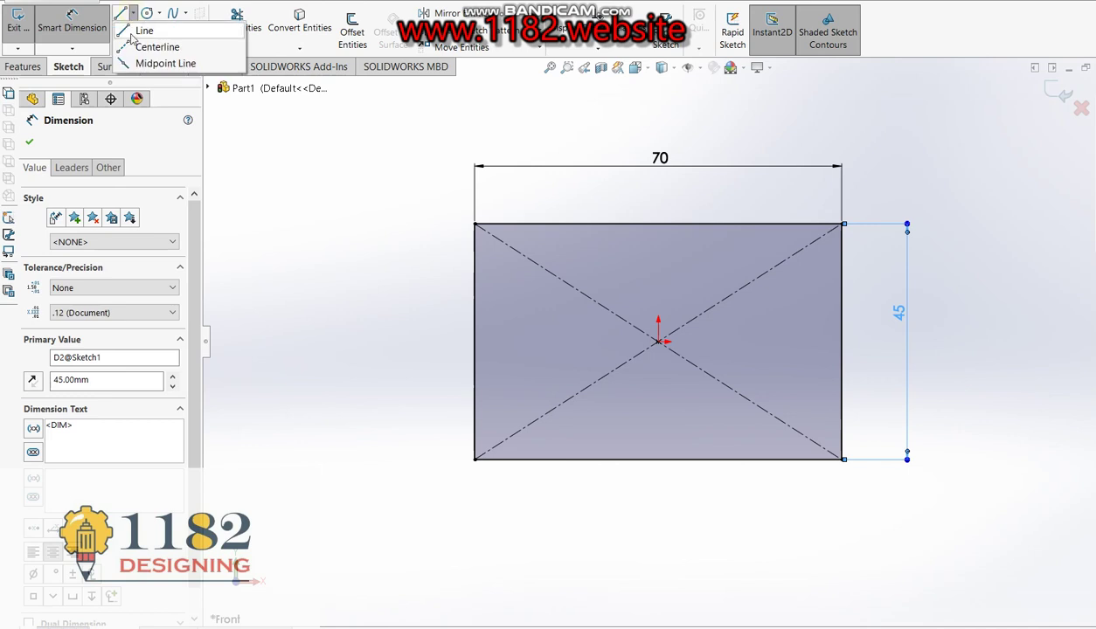
click(658, 341)
scroll(663, 573, up, 3)
scroll(686, 521, down, 1)
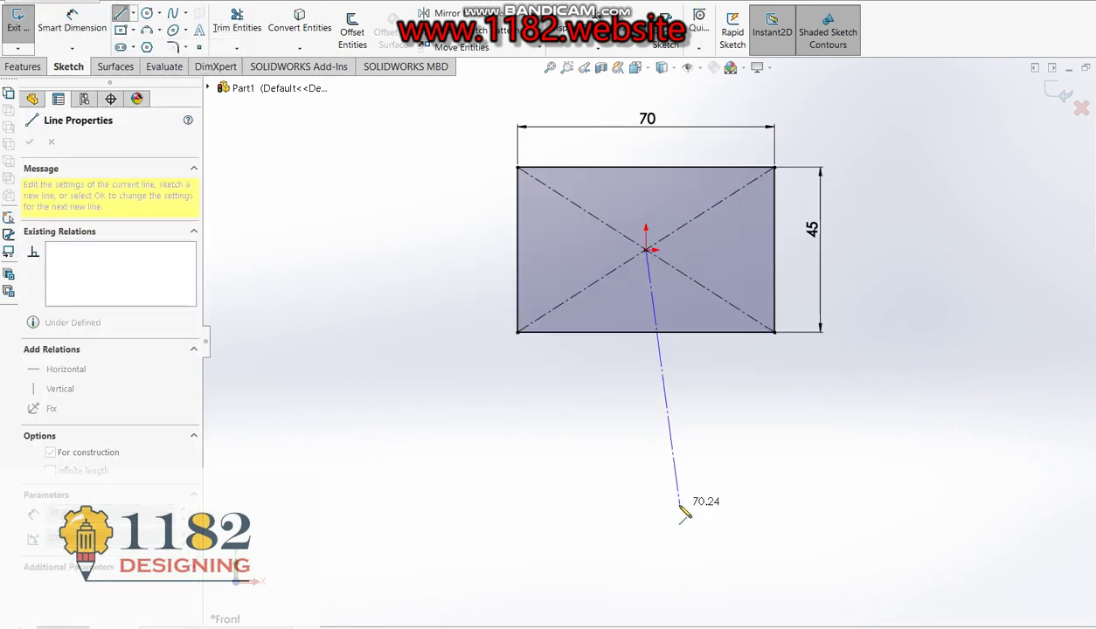
click(646, 442)
key(Escape)
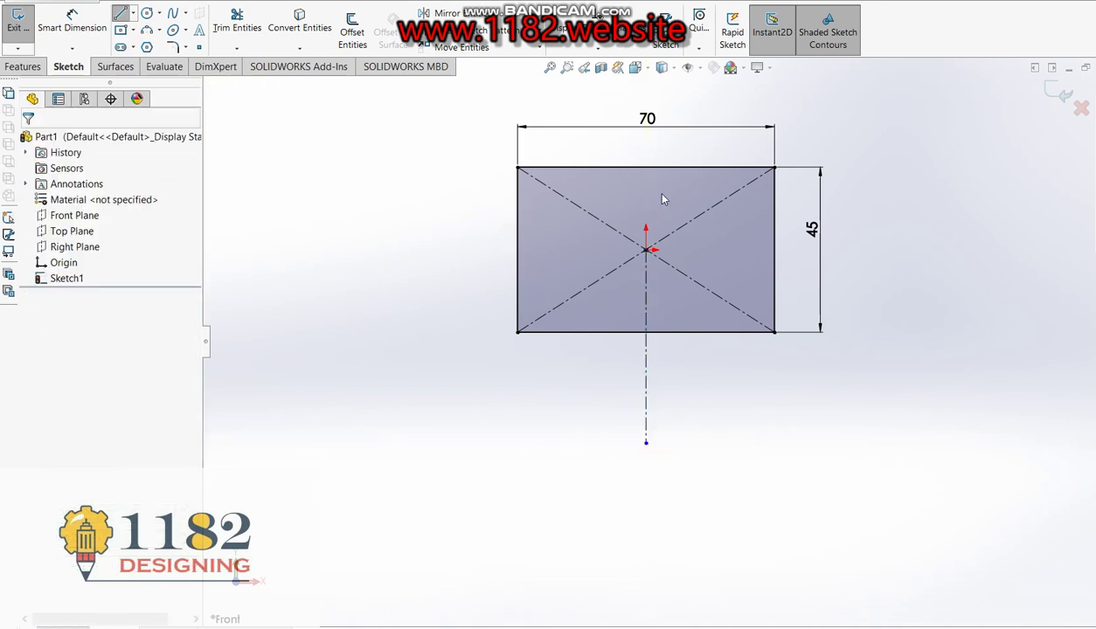
Dimension the centerline's lower end 85 mm below the rectangle's top edge
click(72, 21)
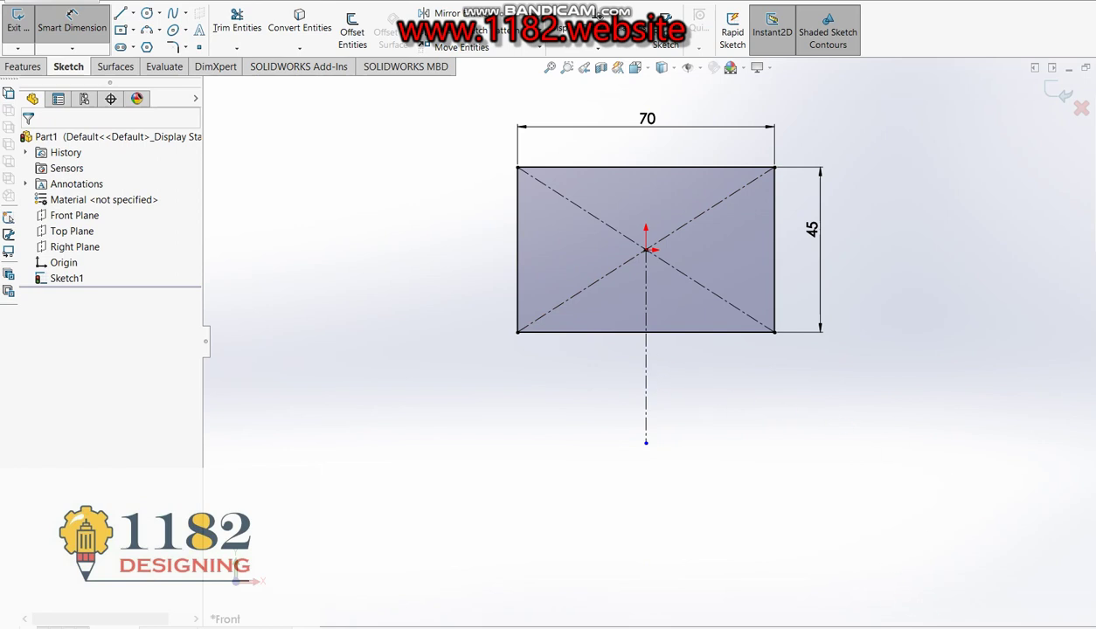
key(alt+Tab)
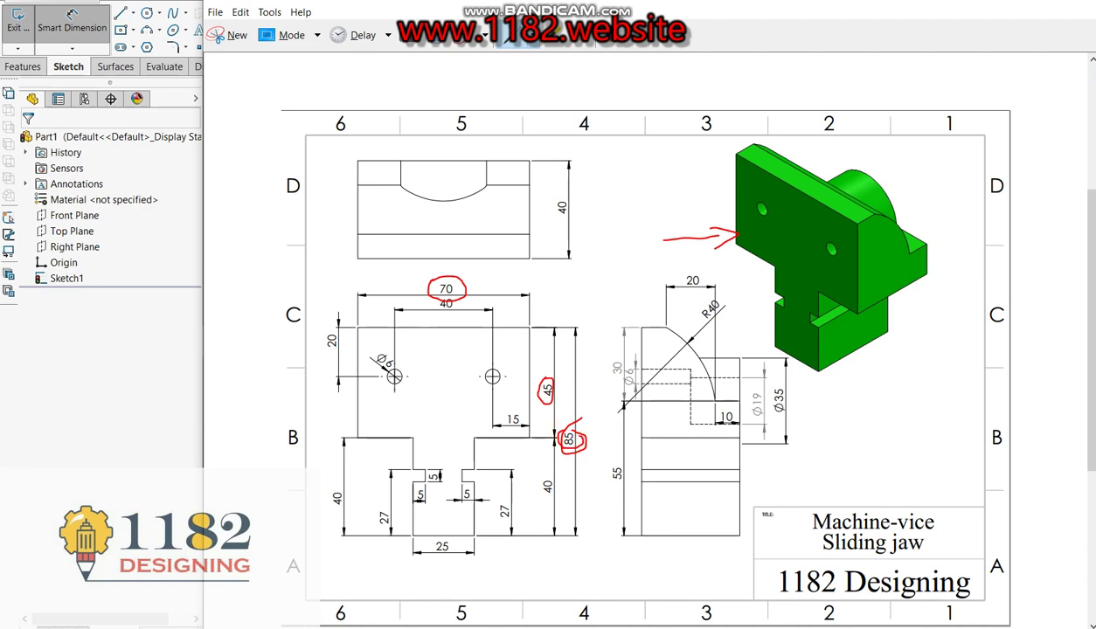
key(alt+Tab)
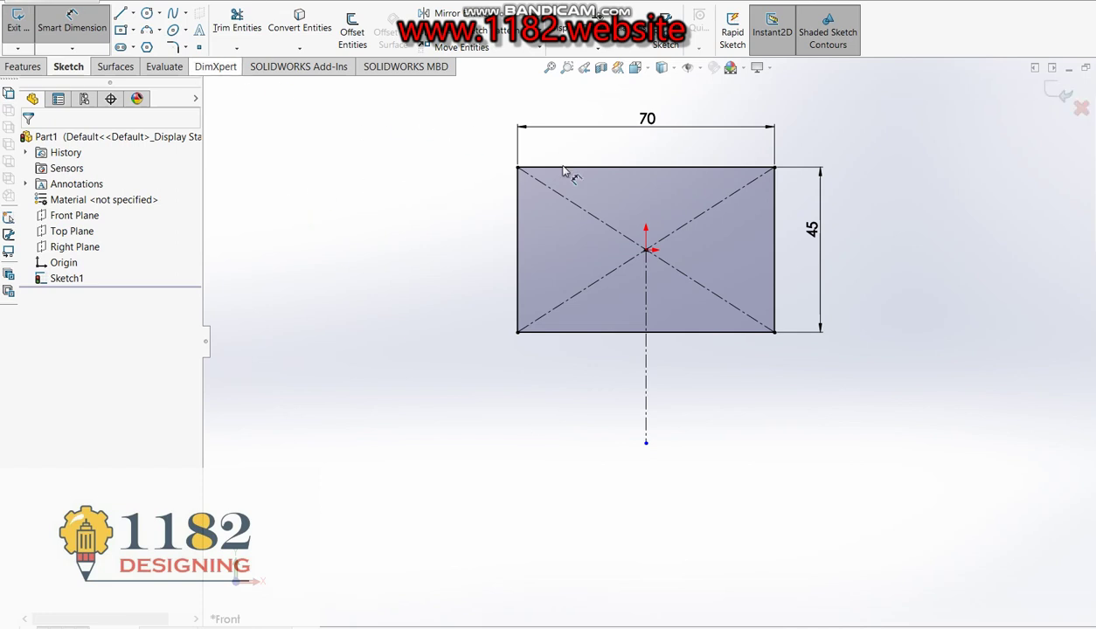
click(667, 167)
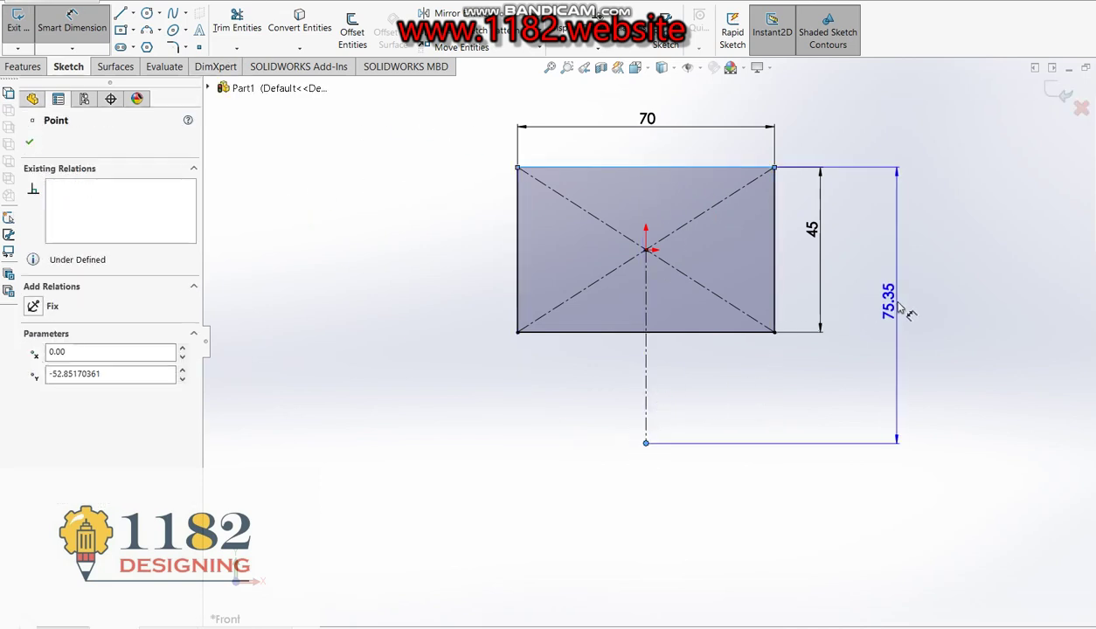
click(930, 285)
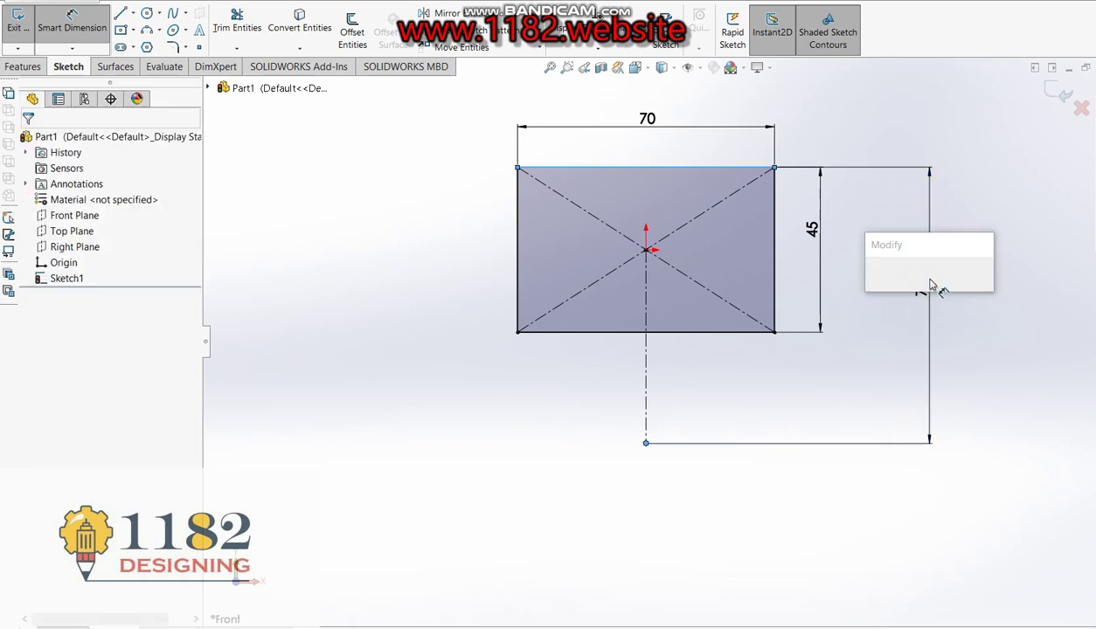
text(85)
key(Return)
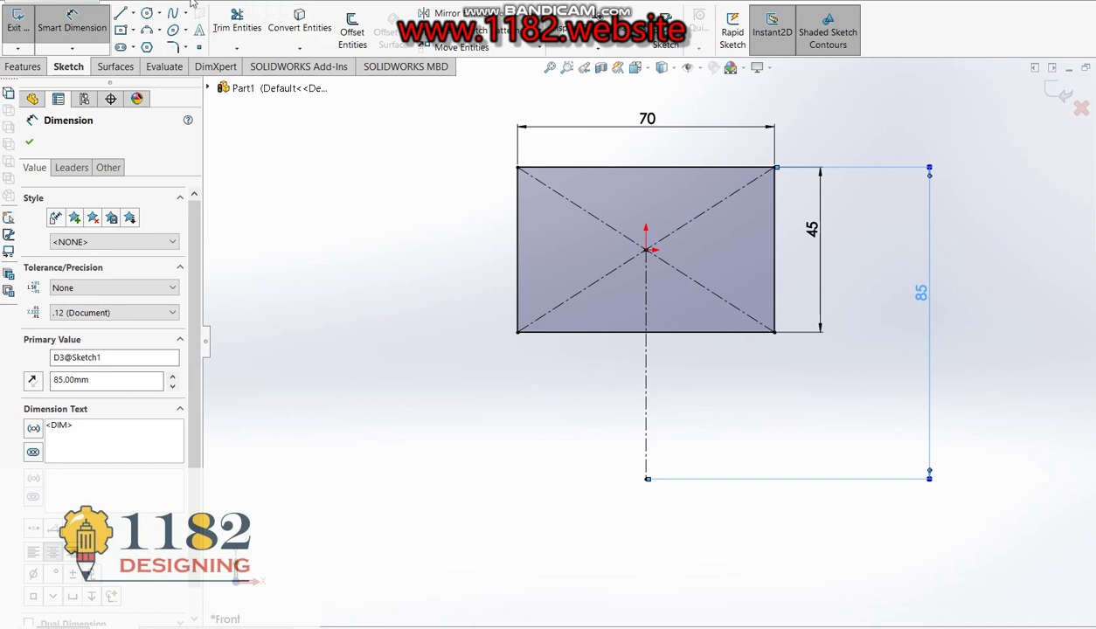
click(352, 31)
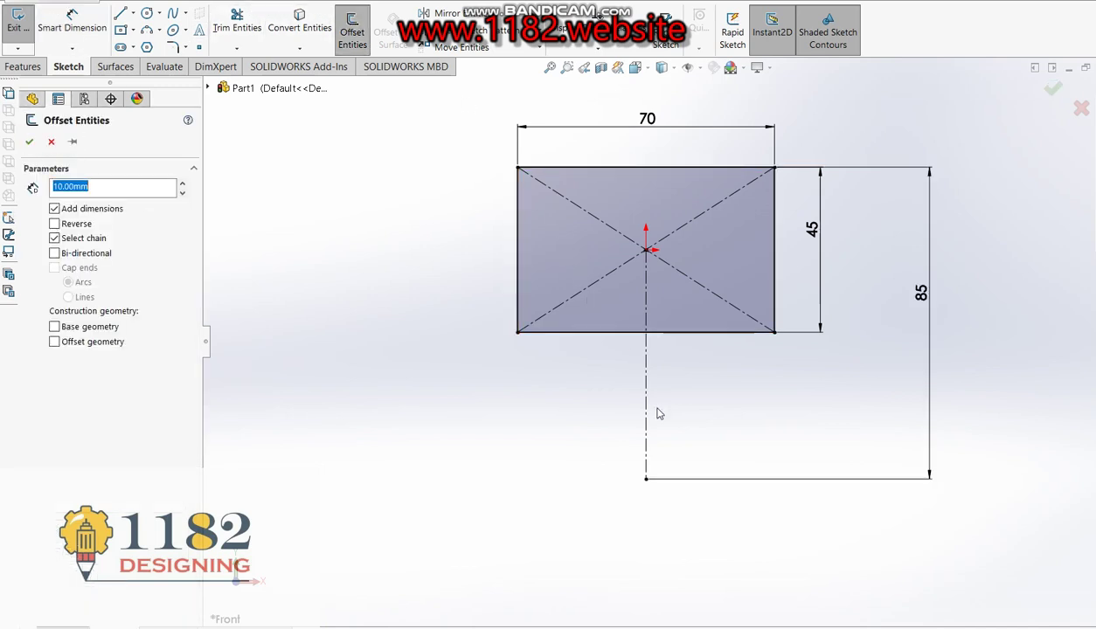
Offset the centerline 12.50 mm to both sides to create two vertical lines
key(alt+Tab)
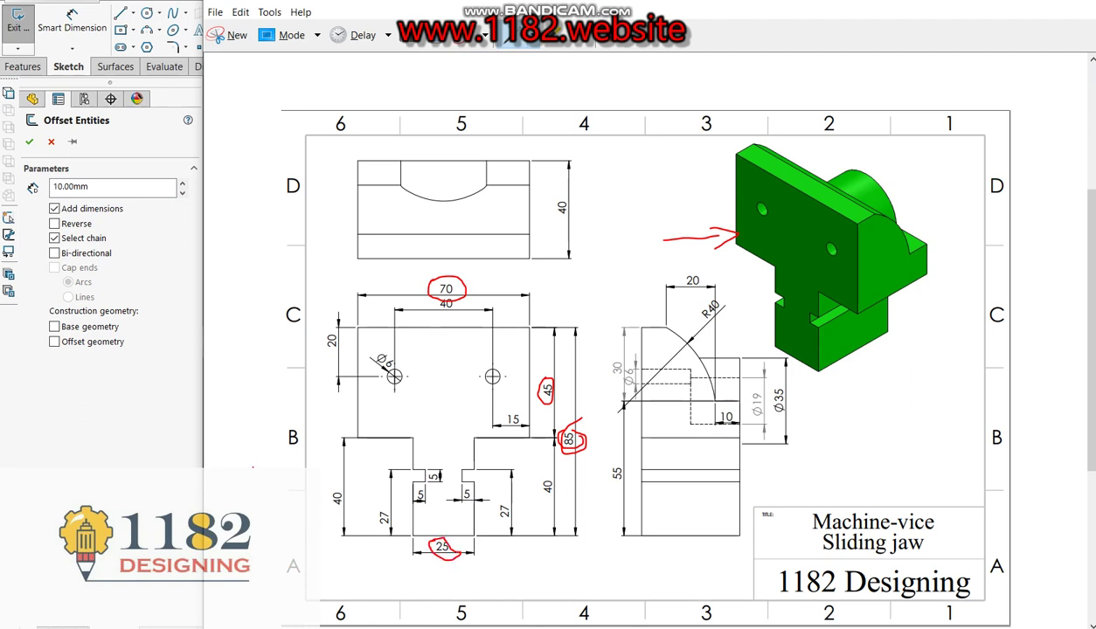
click(53, 157)
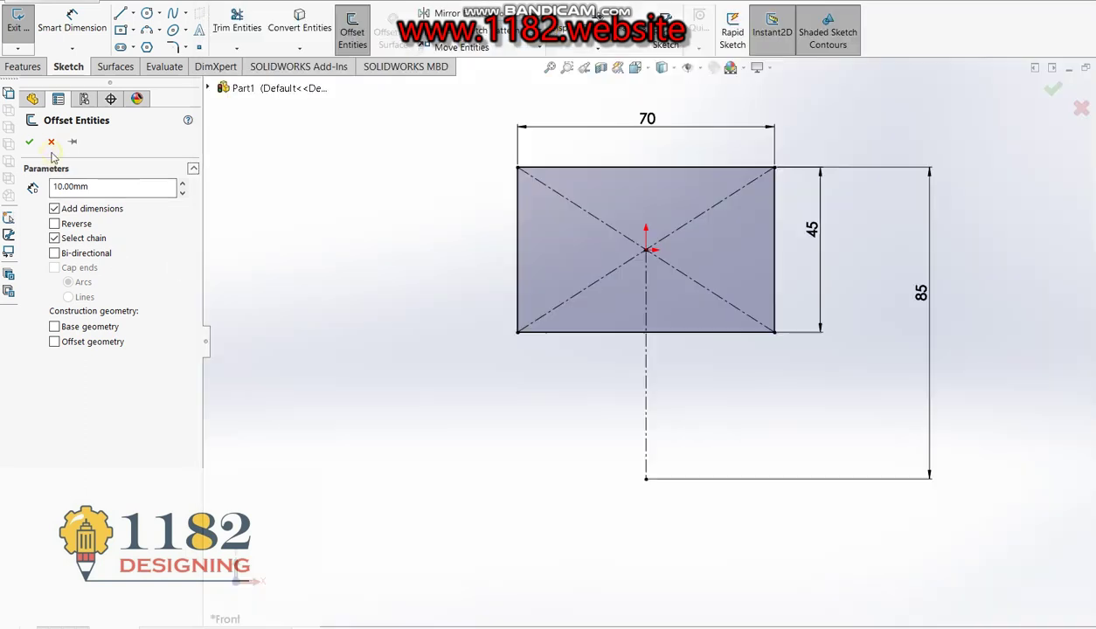
drag(99, 186, 4, 183)
text(2)
text(2)
key(Return)
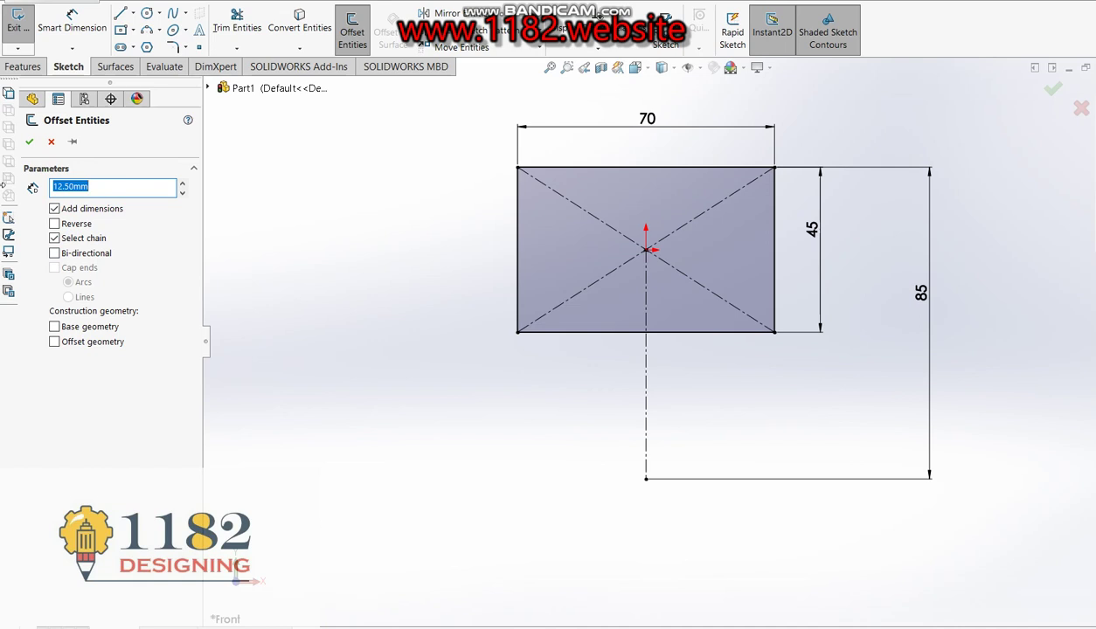
click(649, 372)
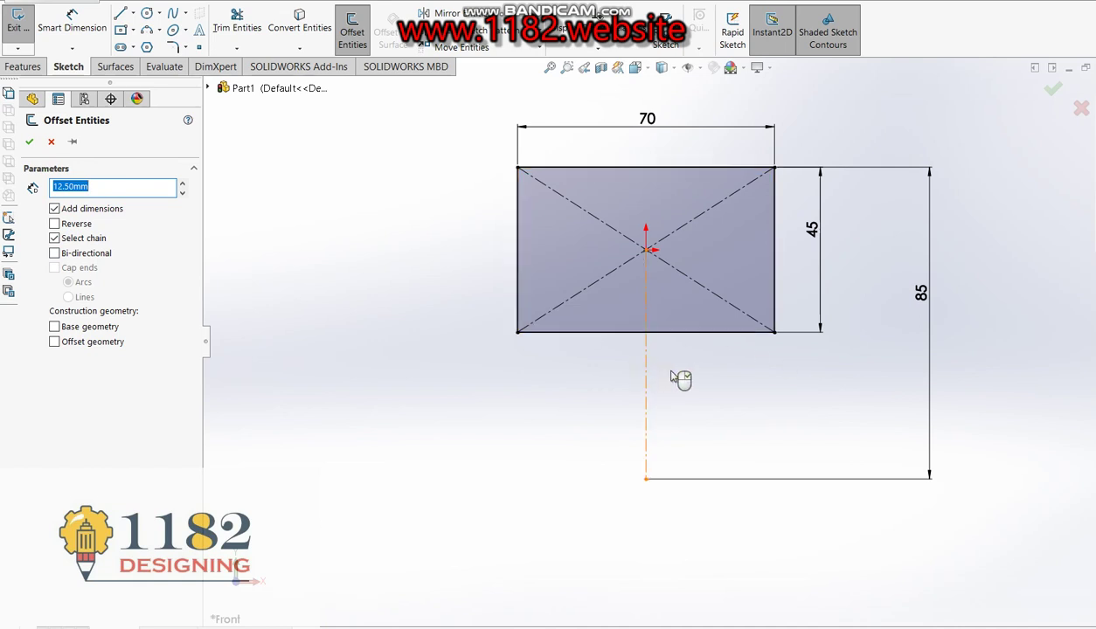
click(672, 374)
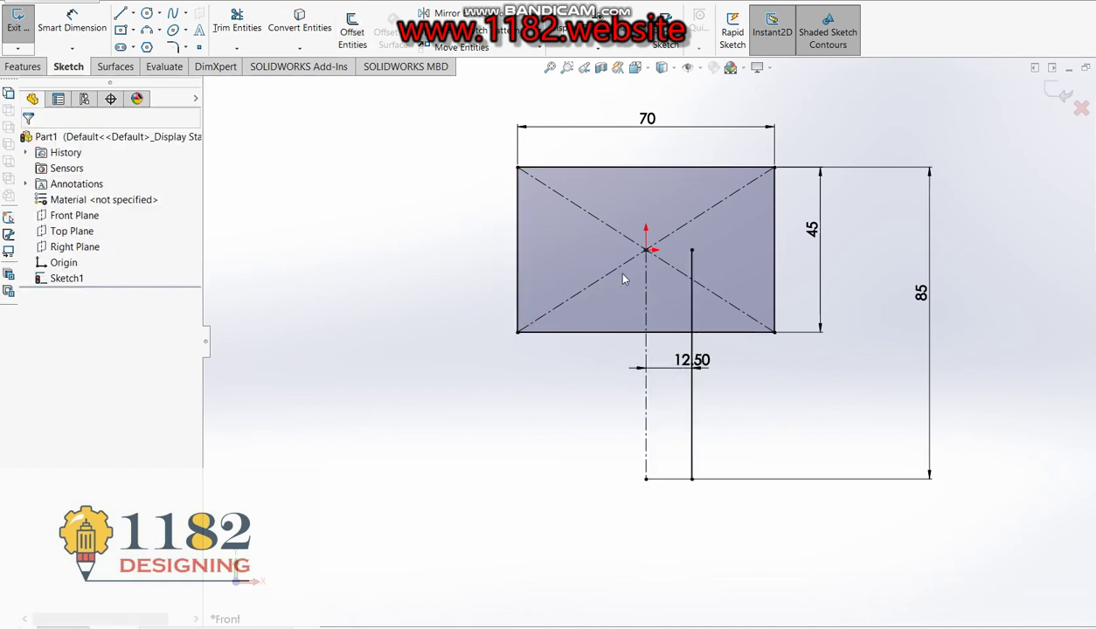
click(352, 32)
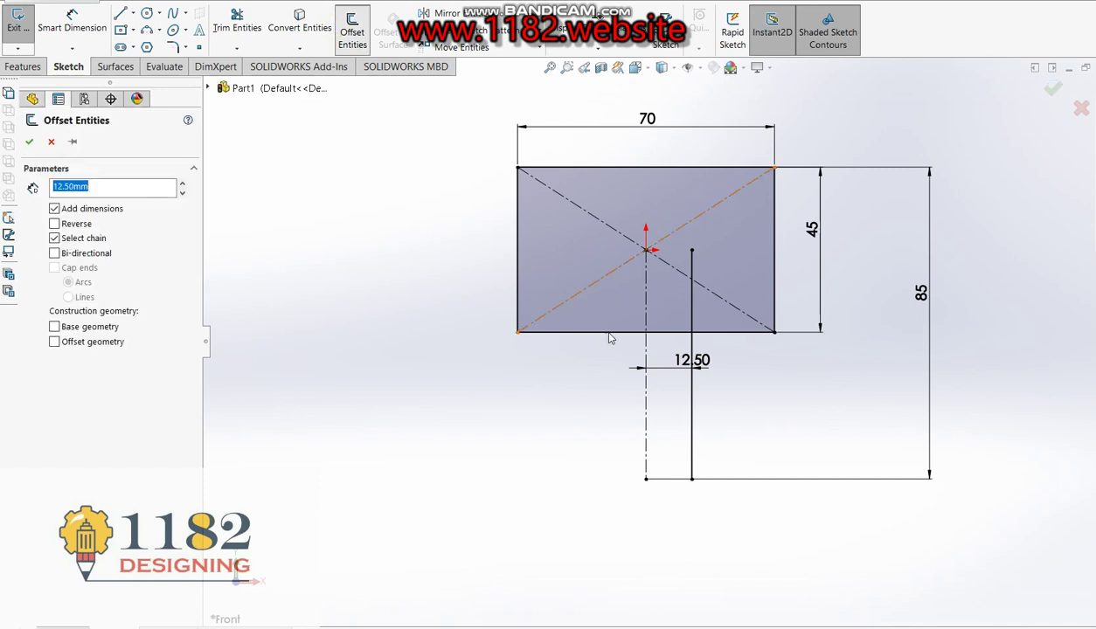
click(647, 439)
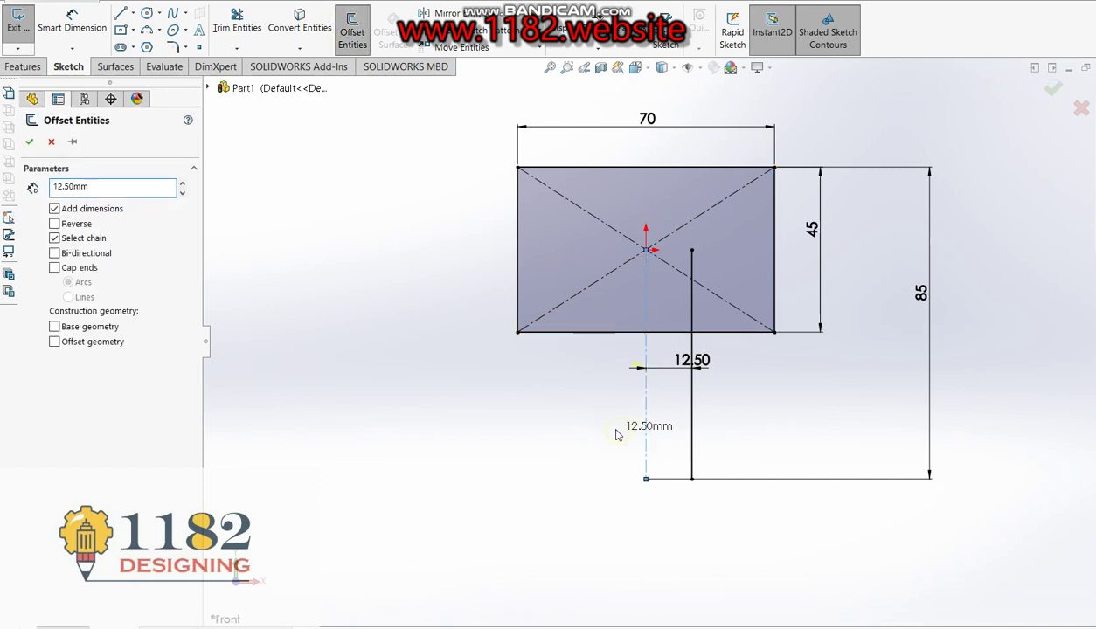
click(617, 436)
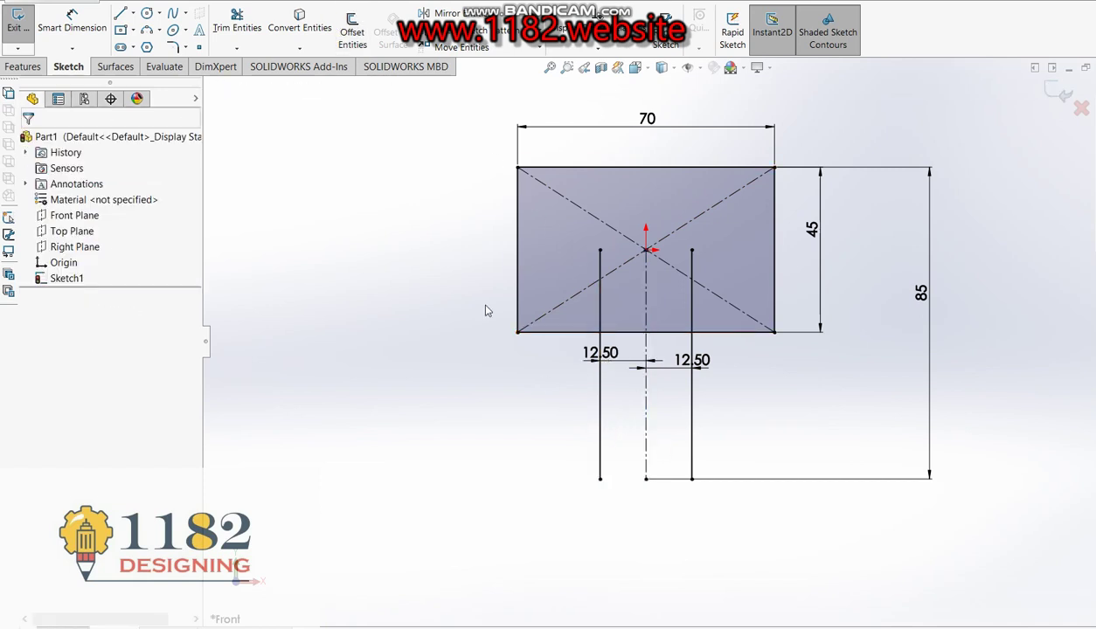
Draw a horizontal line joining the bottom ends of the two offset lines
click(120, 13)
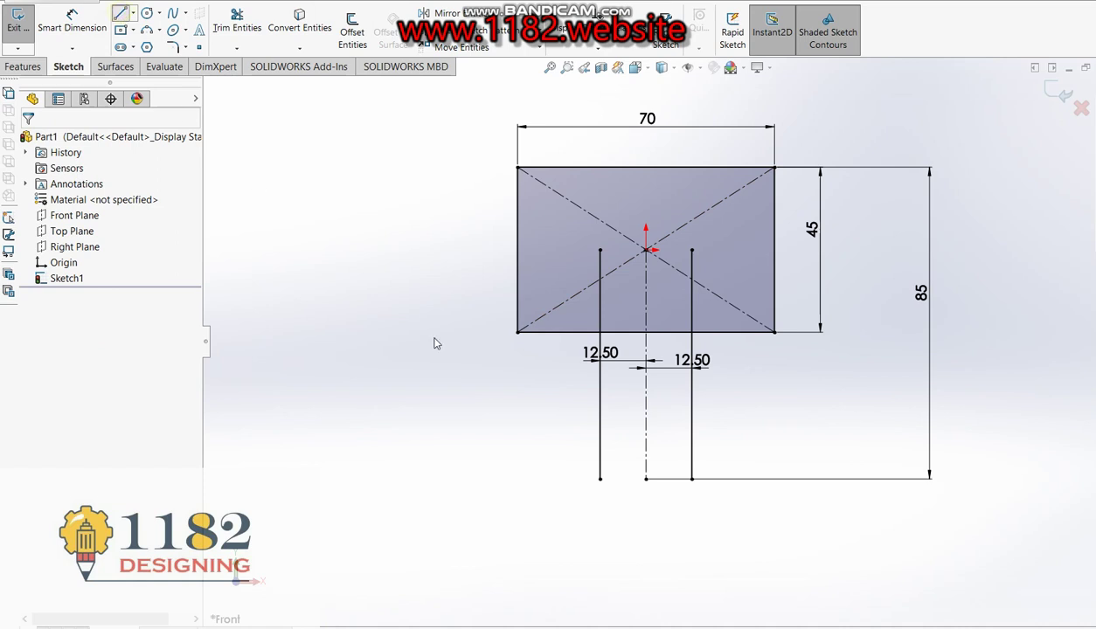
click(599, 479)
double_click(691, 479)
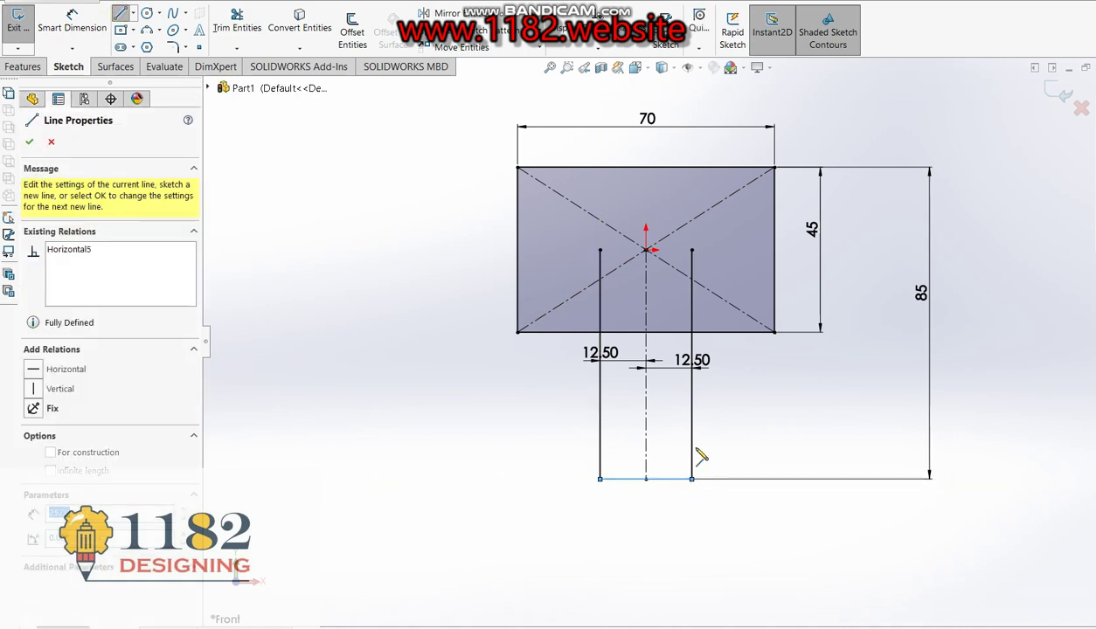
scroll(603, 318, down, 1)
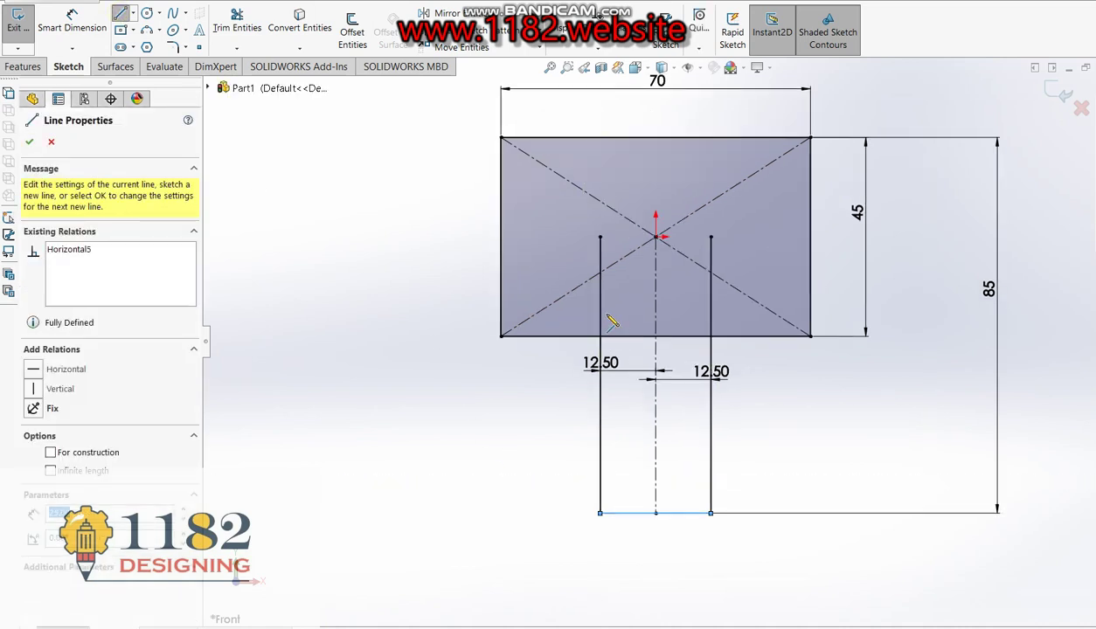
click(134, 31)
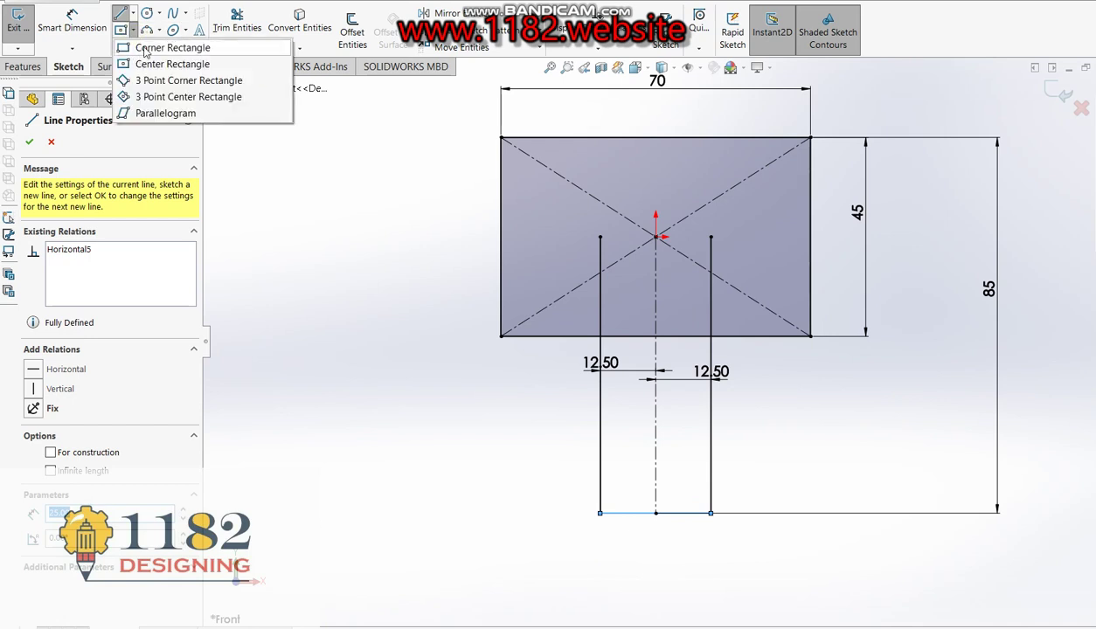
Draw two corner rectangles against the inner sides of the left and right slot lines
click(144, 49)
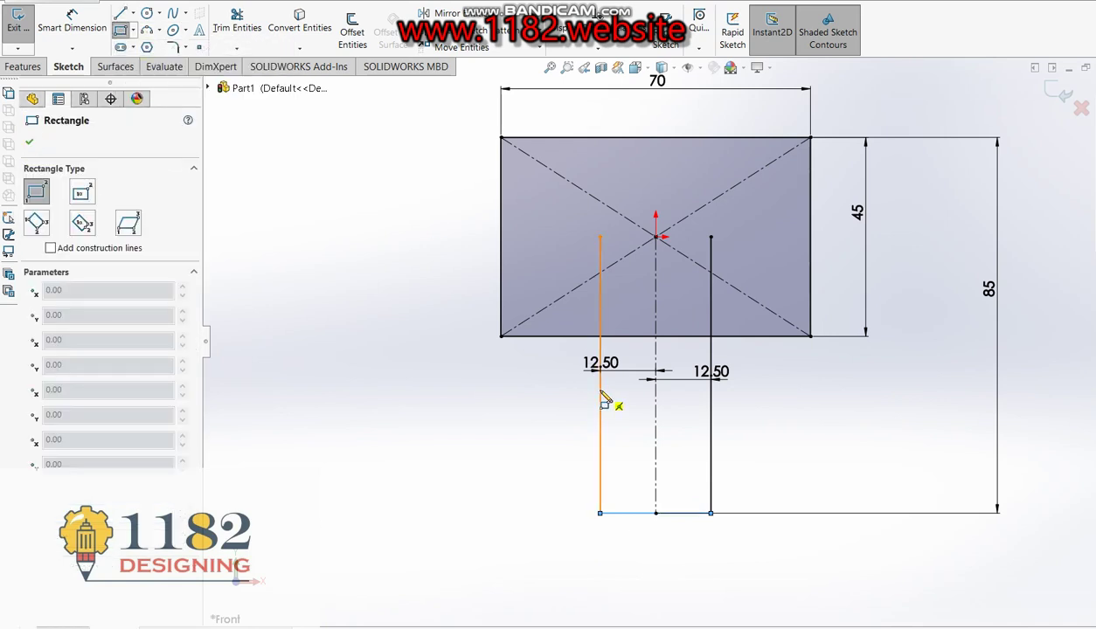
click(600, 390)
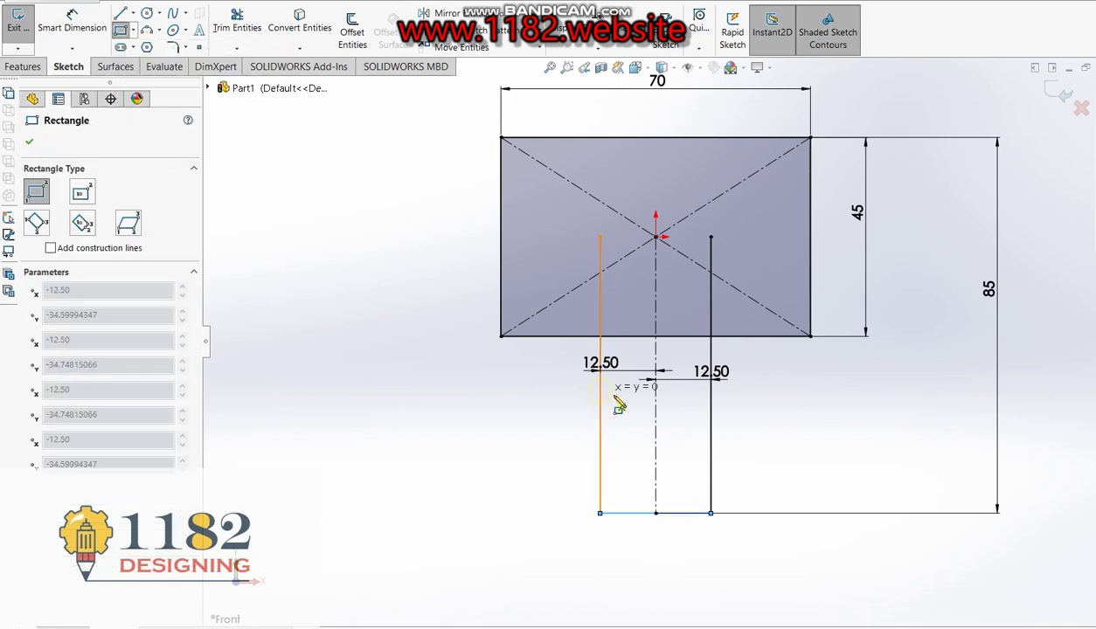
click(636, 455)
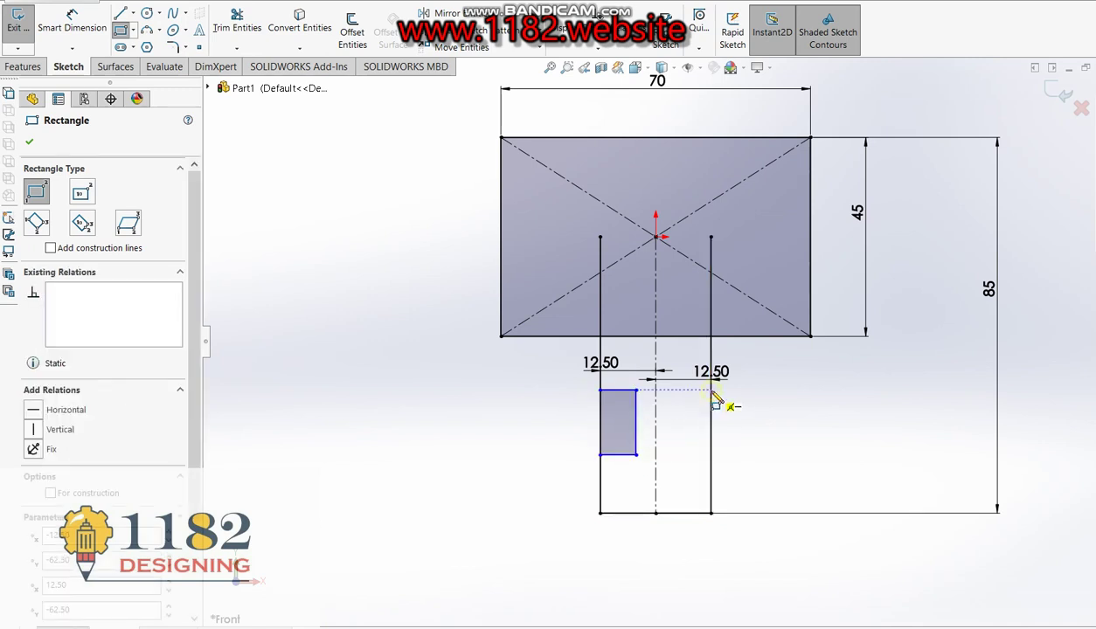
click(711, 391)
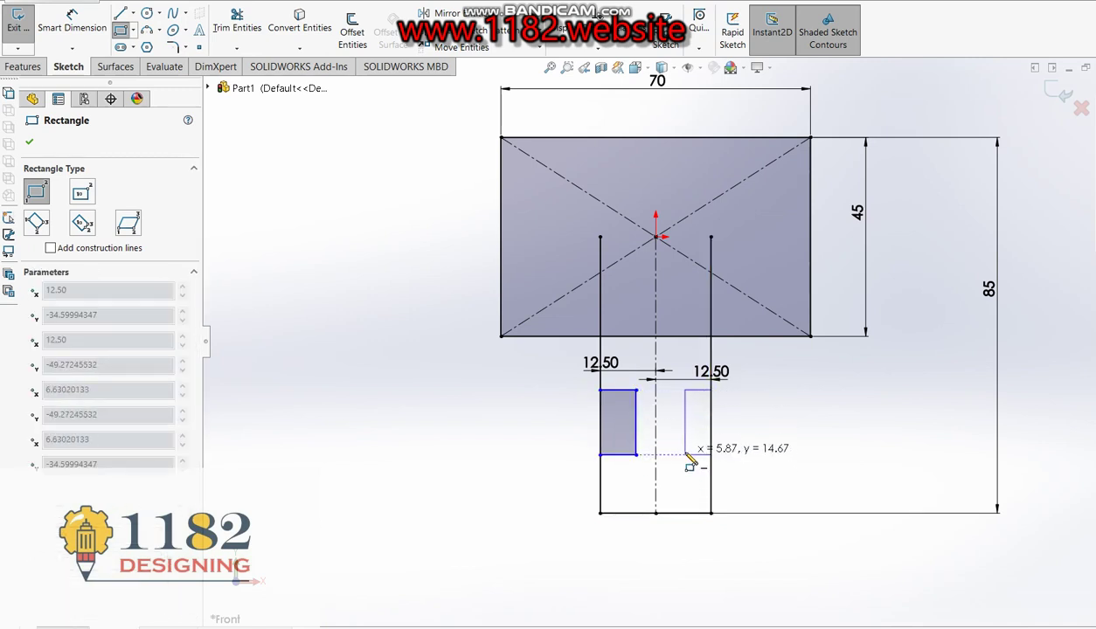
click(685, 454)
key(Escape)
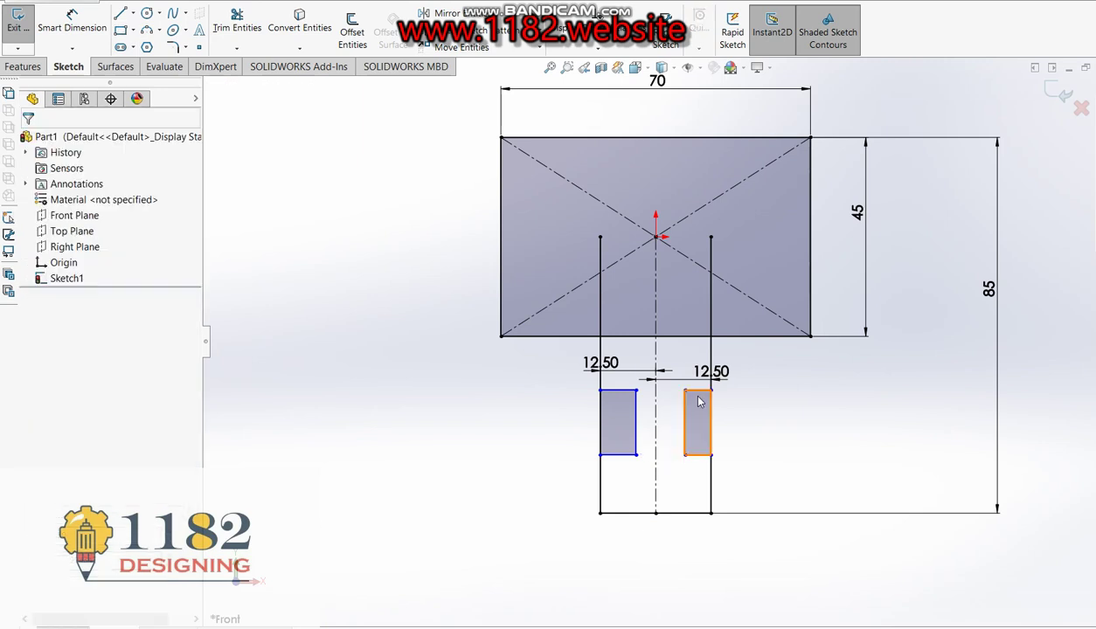
Add Equal relations between the rectangles' top edges and between their inner edges
click(696, 392)
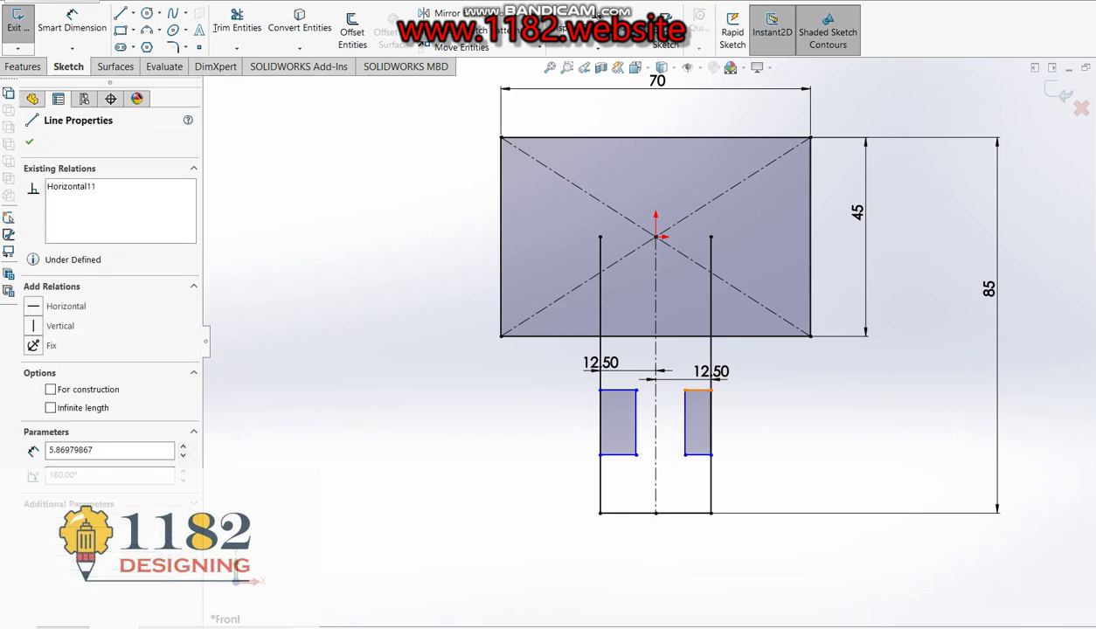
ctrl+click(620, 394)
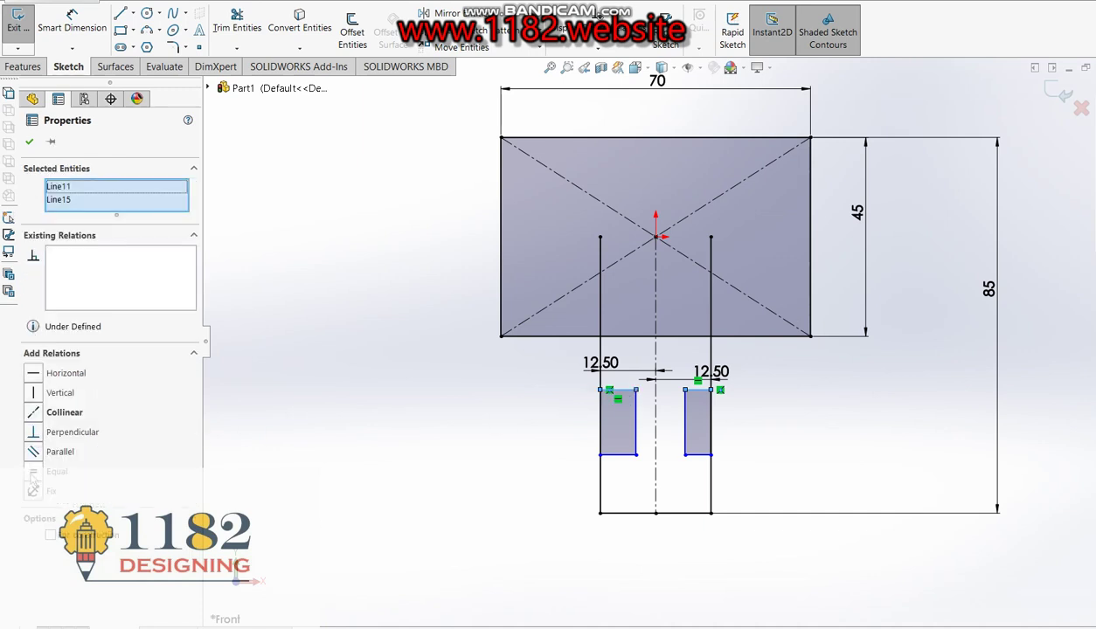
click(34, 472)
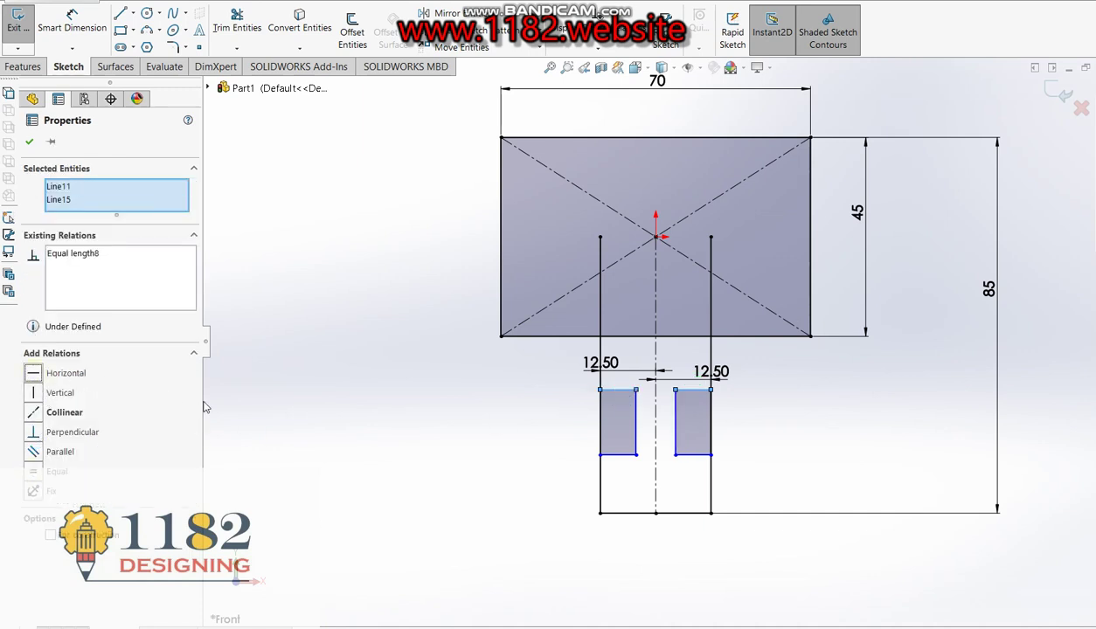
click(635, 426)
click(674, 432)
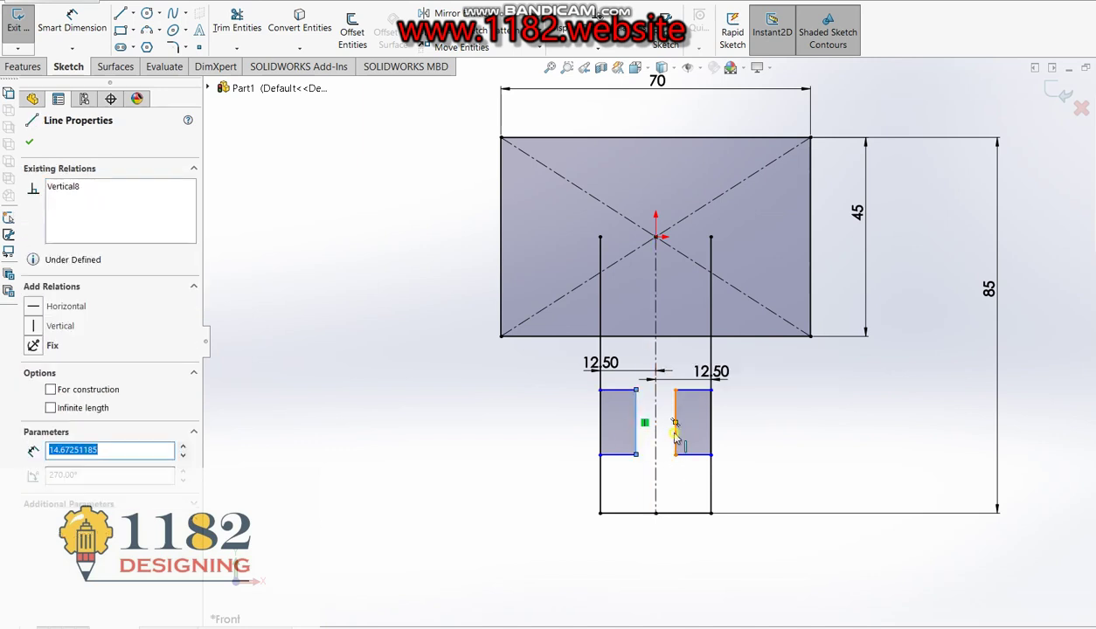
ctrl+click(675, 435)
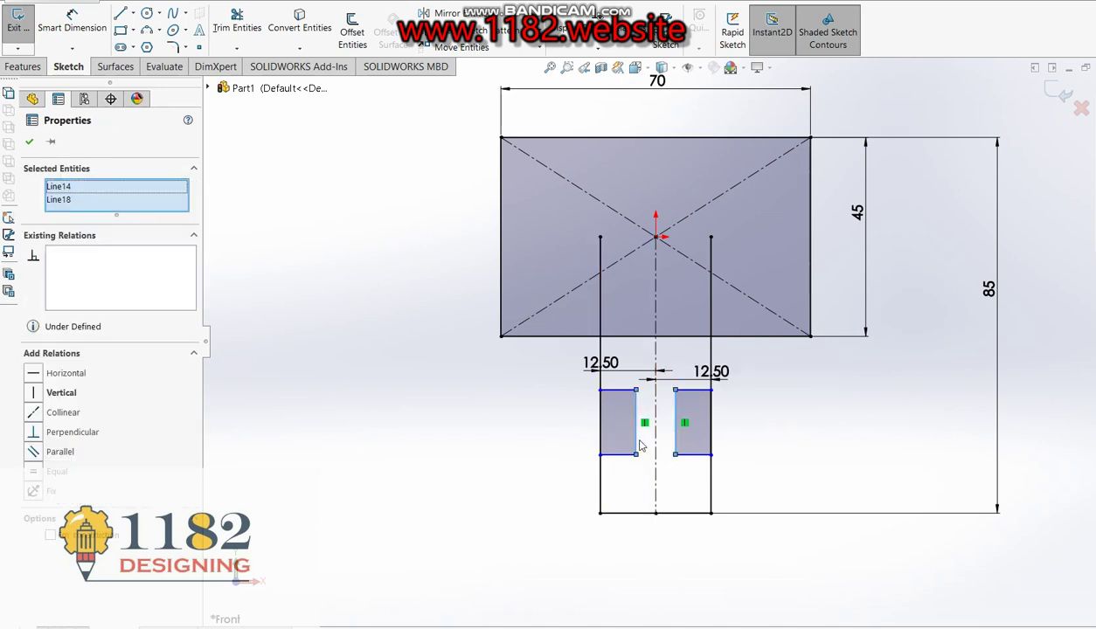
click(32, 472)
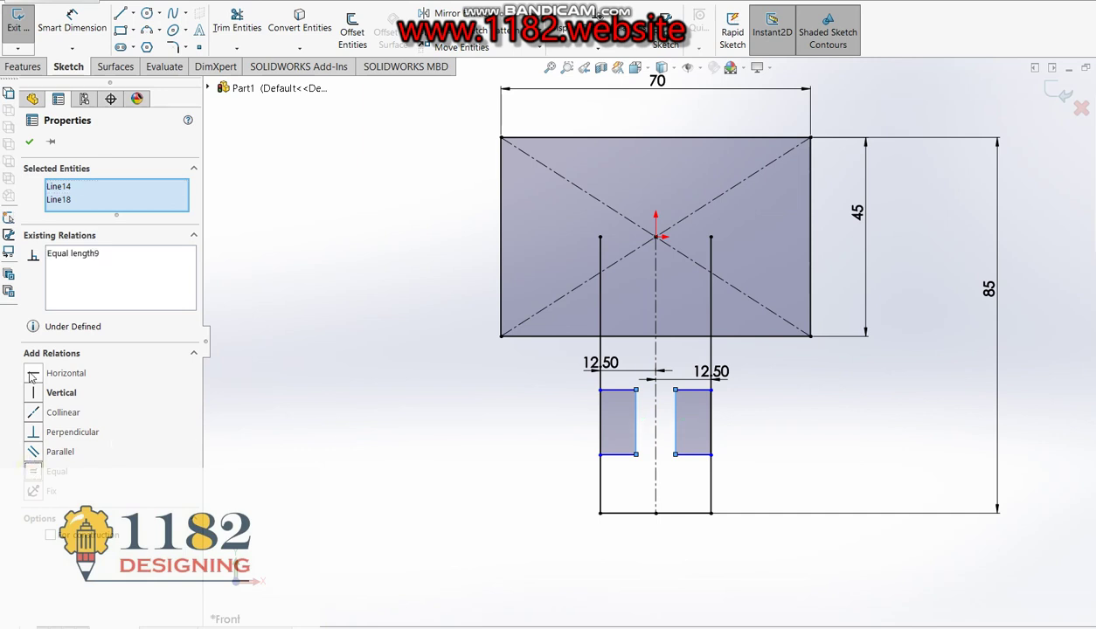
click(353, 430)
click(52, 21)
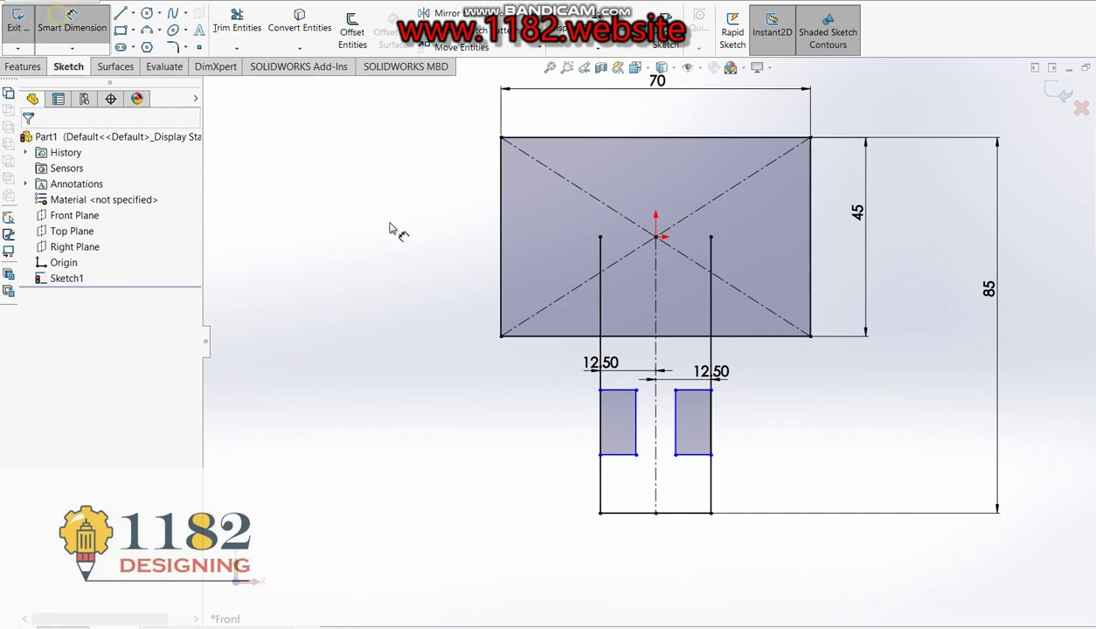
Dimension the left rectangle's top 27 mm above the bottom line
click(622, 513)
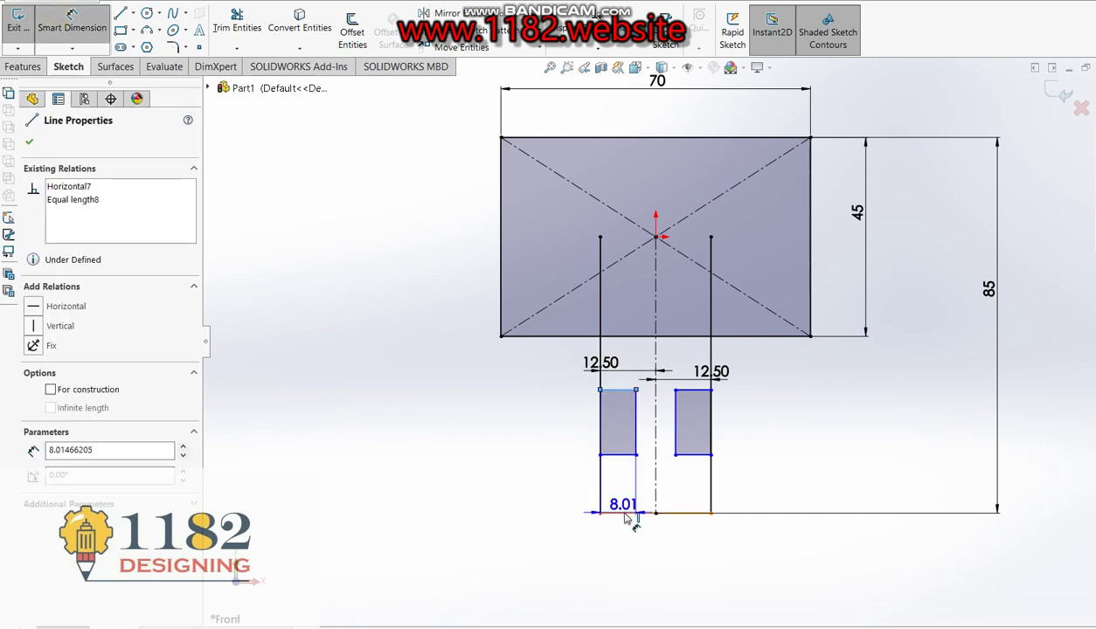
click(599, 390)
click(510, 485)
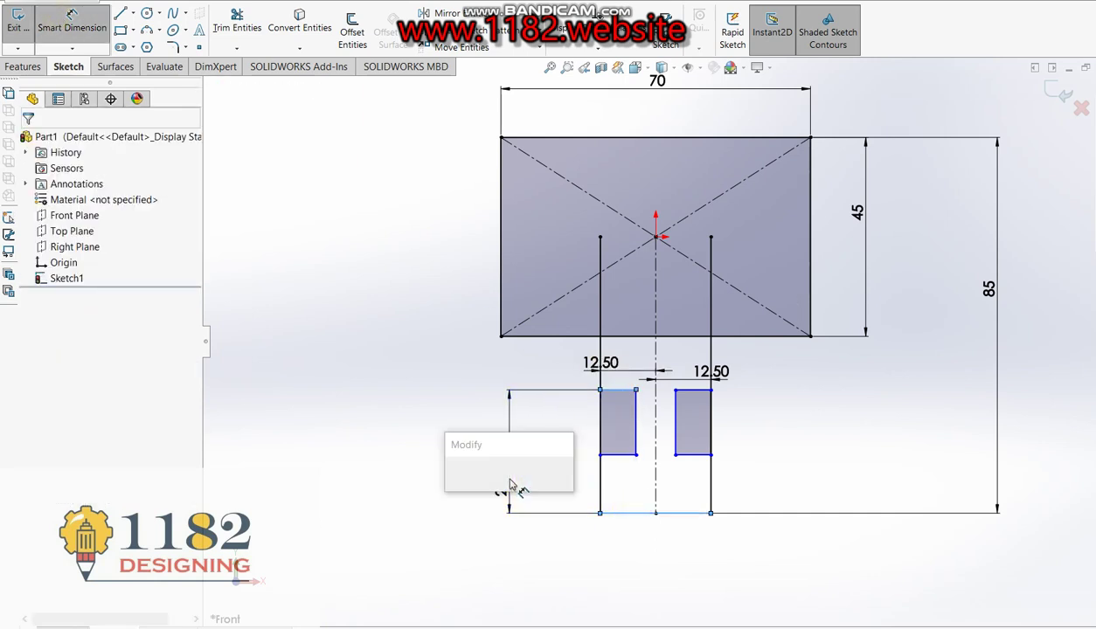
text(27)
key(Return)
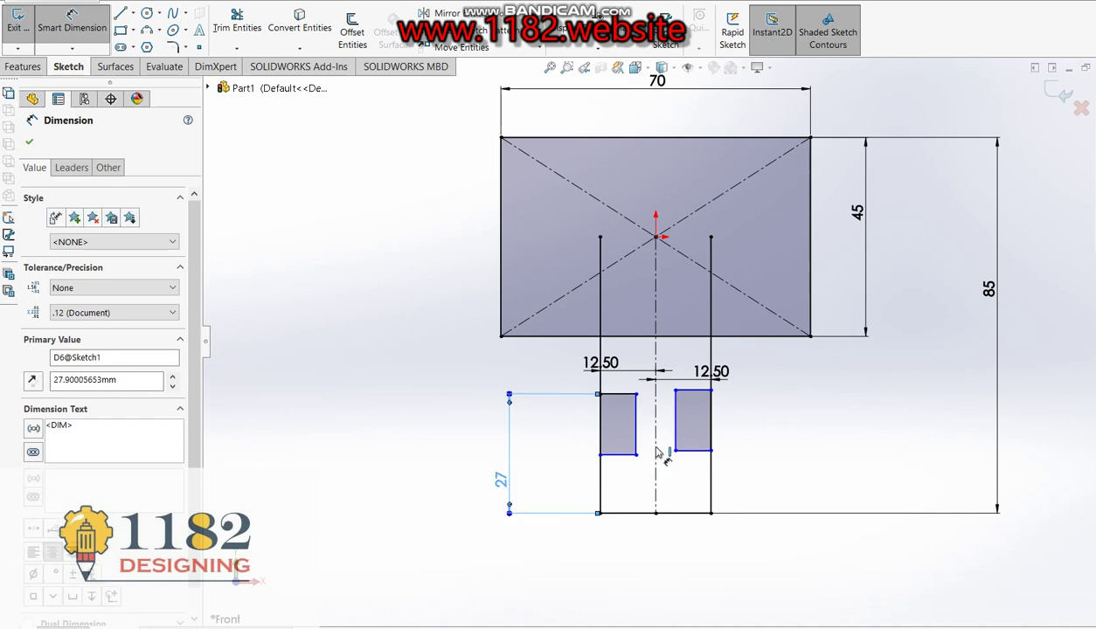
key(alt+Tab)
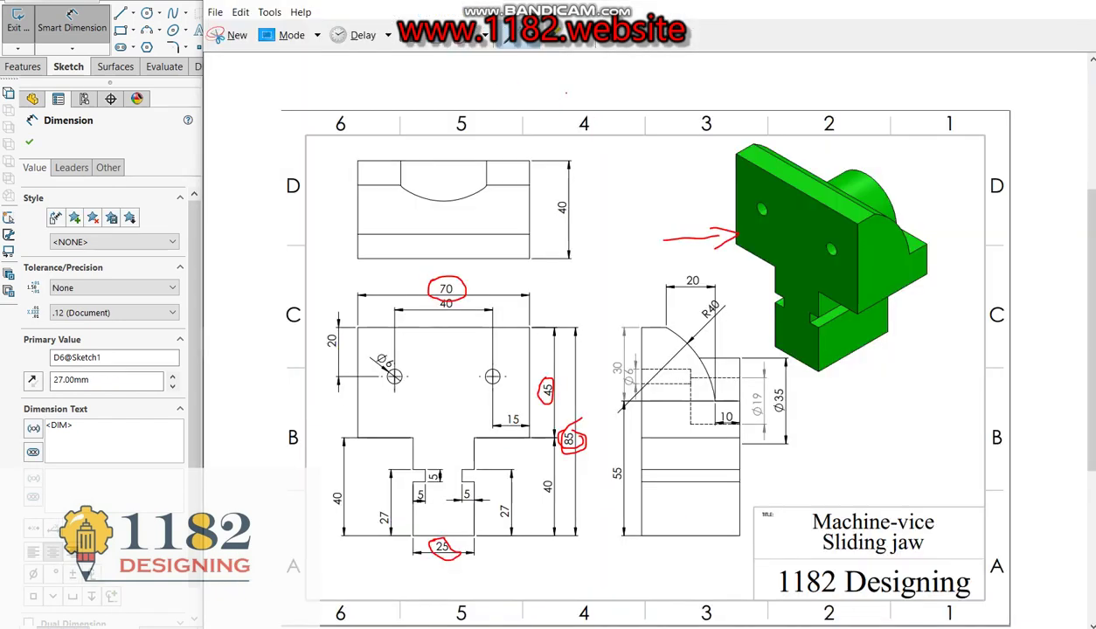
click(534, 40)
click(539, 76)
drag(392, 477, 415, 454)
click(166, 140)
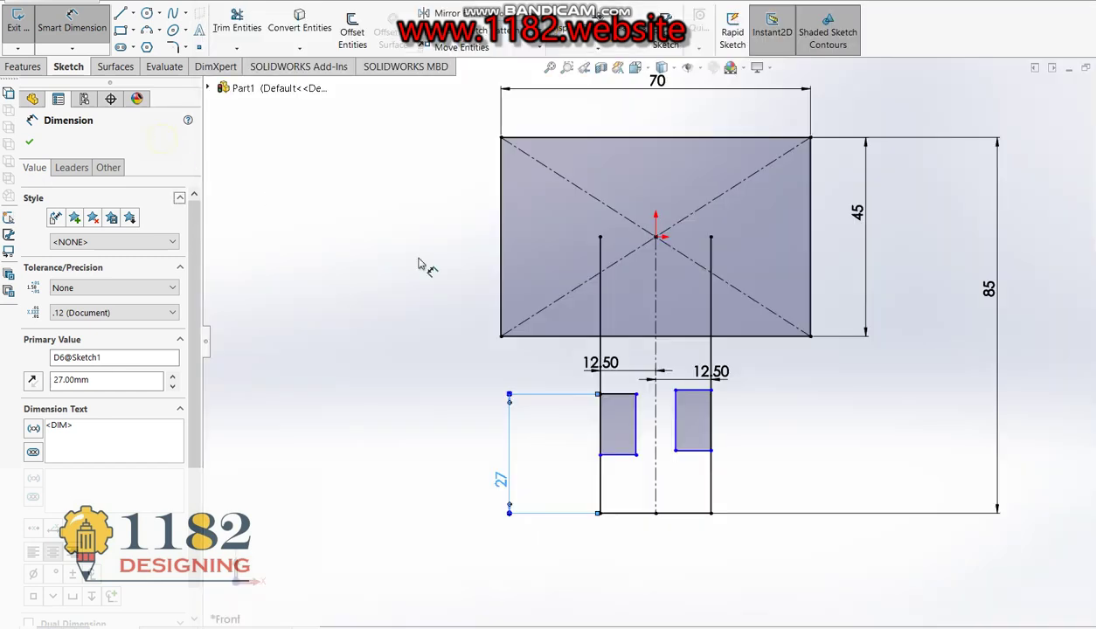
Size the left rectangle 5 mm high by 5 mm wide
click(638, 423)
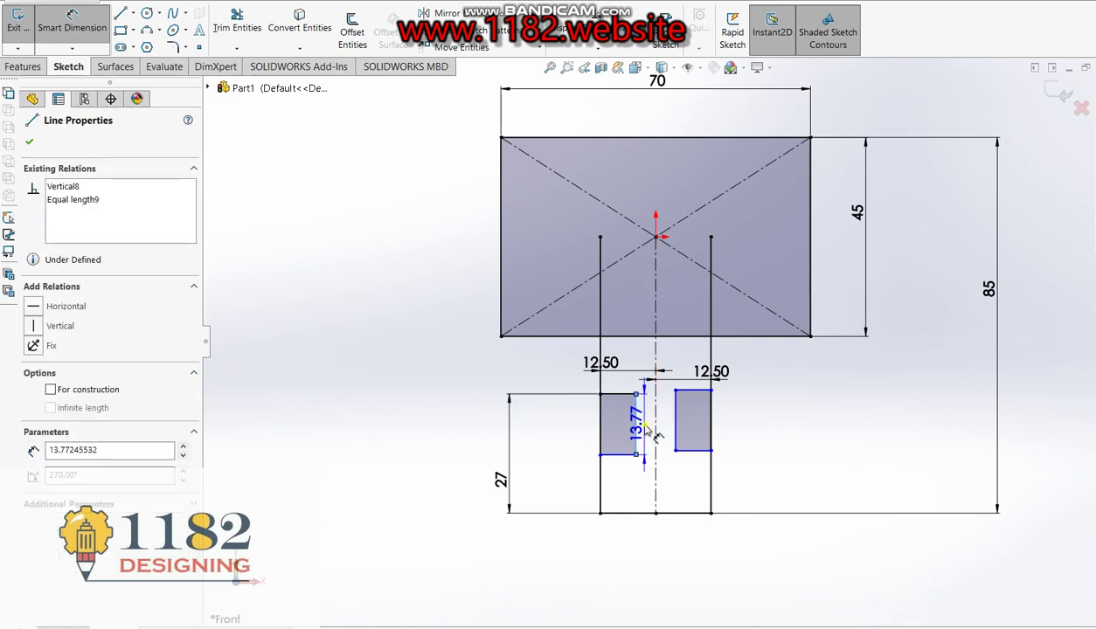
click(648, 430)
text(5.00mm)
key(Return)
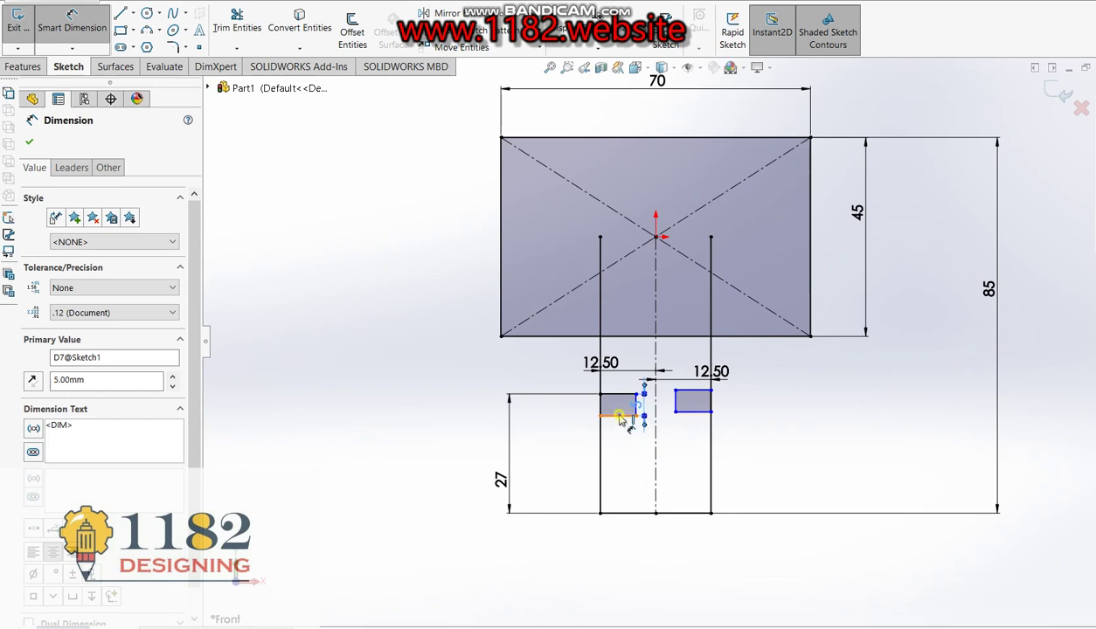
click(620, 419)
click(622, 443)
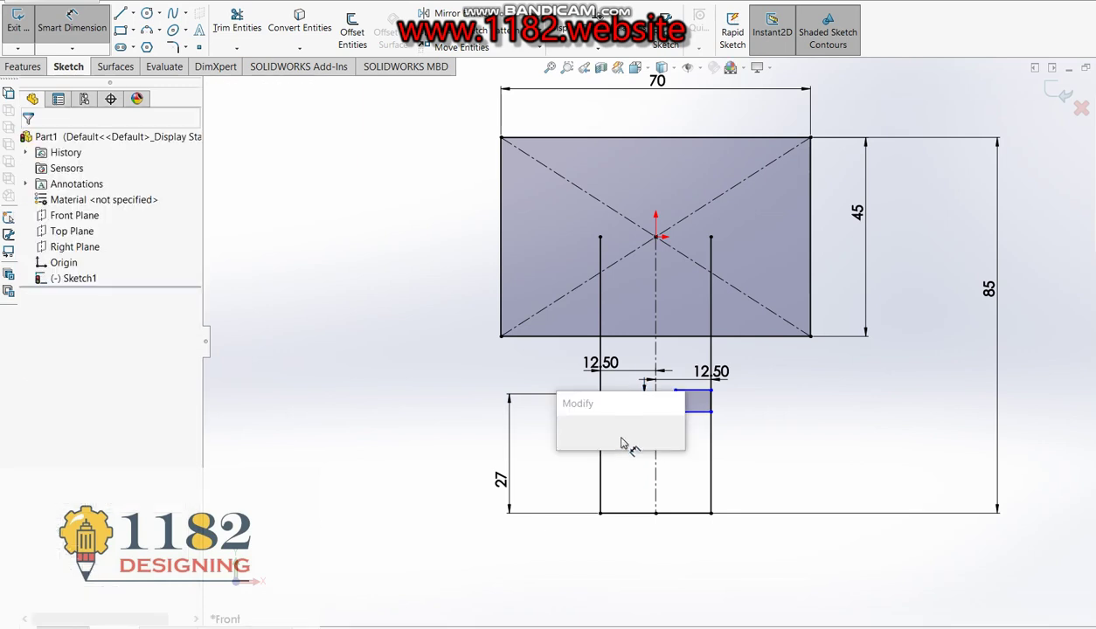
key(Return)
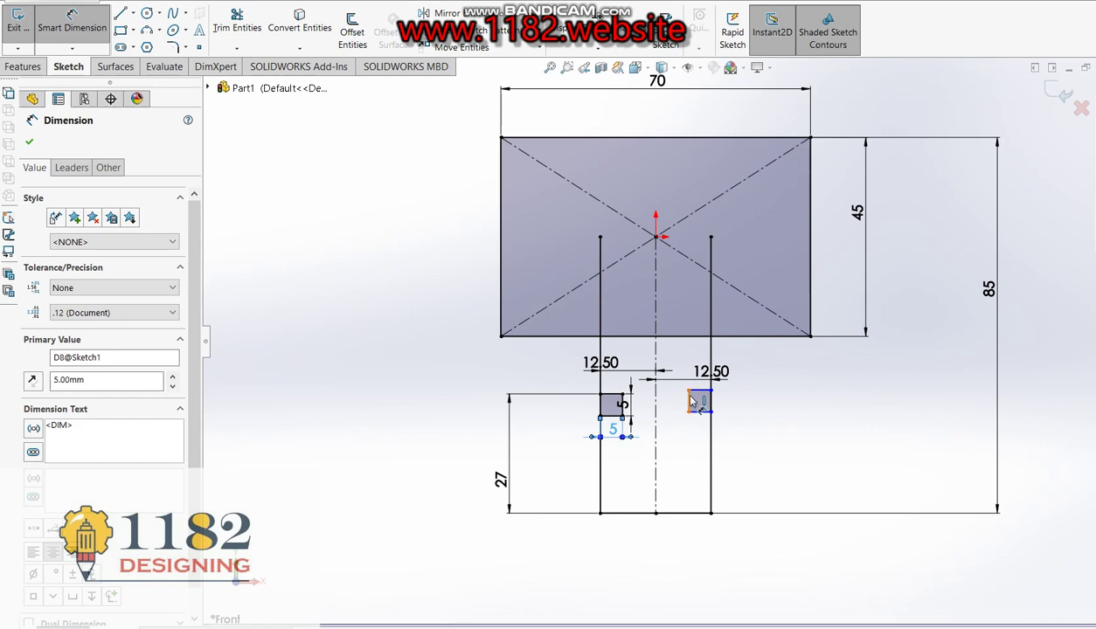
scroll(692, 402, down, 1)
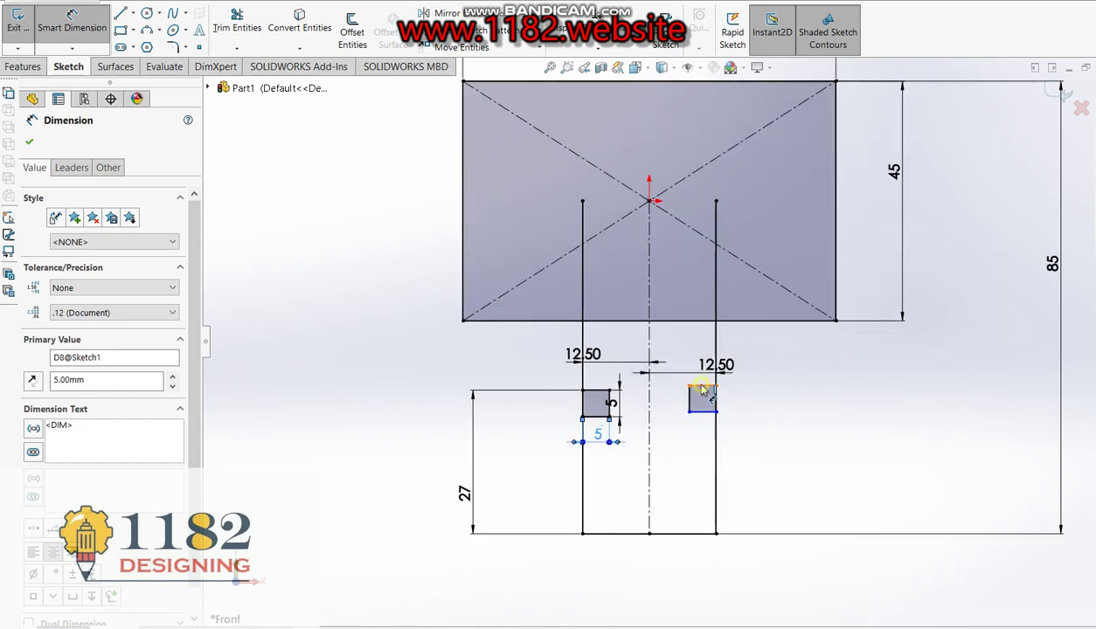
Dimension the right rectangle's top 27 mm above the bottom line
click(702, 387)
click(695, 533)
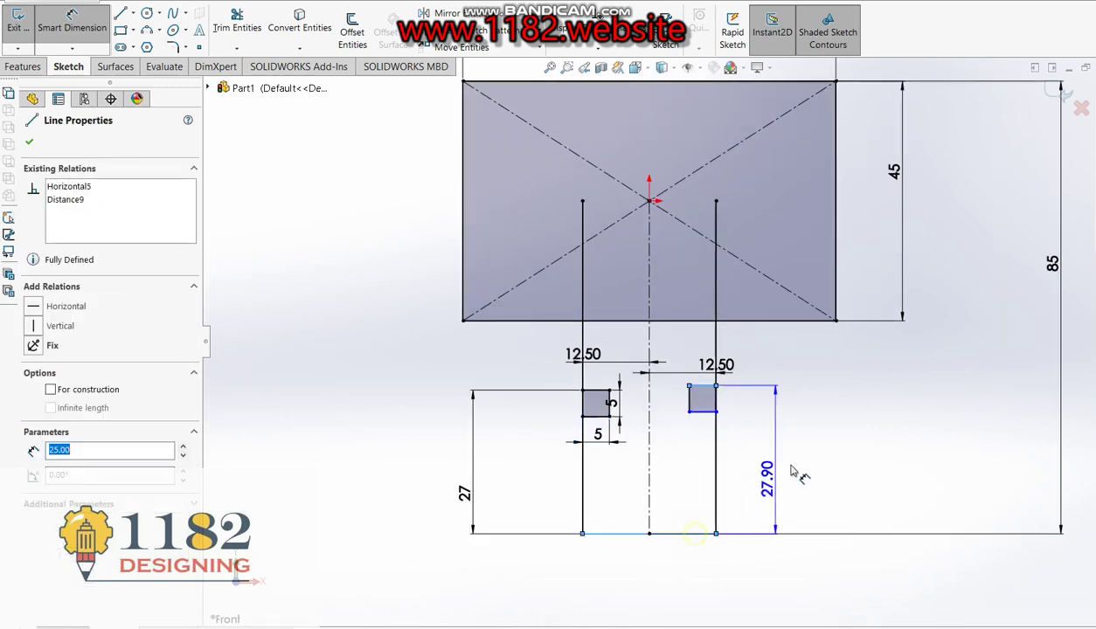
click(794, 470)
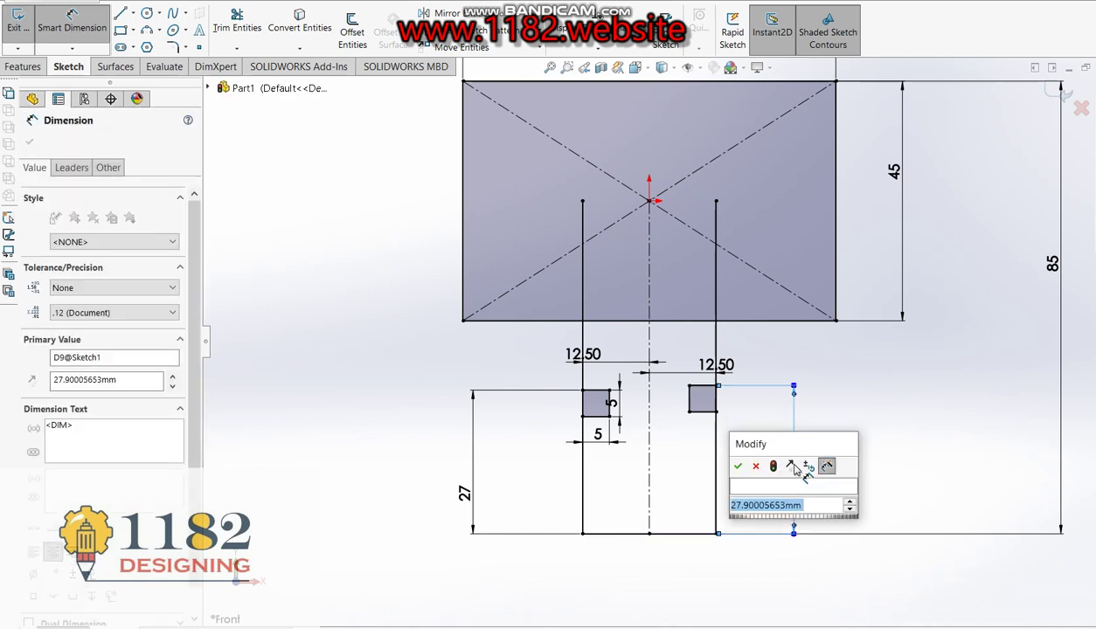
text(27)
key(Return)
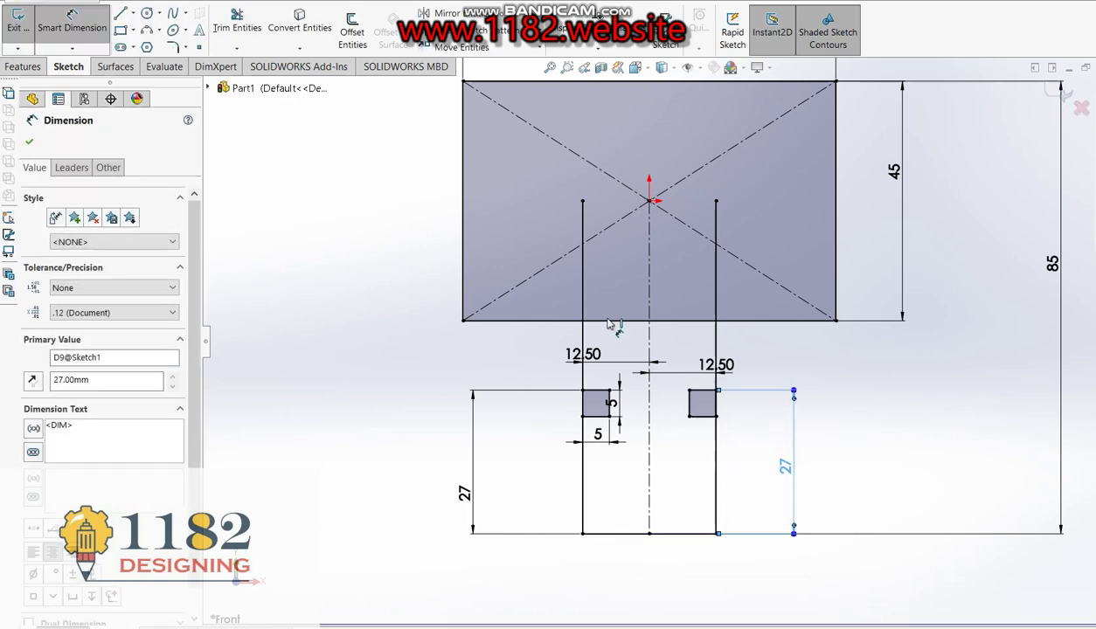
Power-trim the stem lines, square edges and rectangle bottom into one closed T outline with notches
click(237, 21)
mouse_move(565, 299)
mouse_down()
mouse_move(698, 286)
mouse_move(731, 232)
mouse_move(724, 224)
mouse_up()
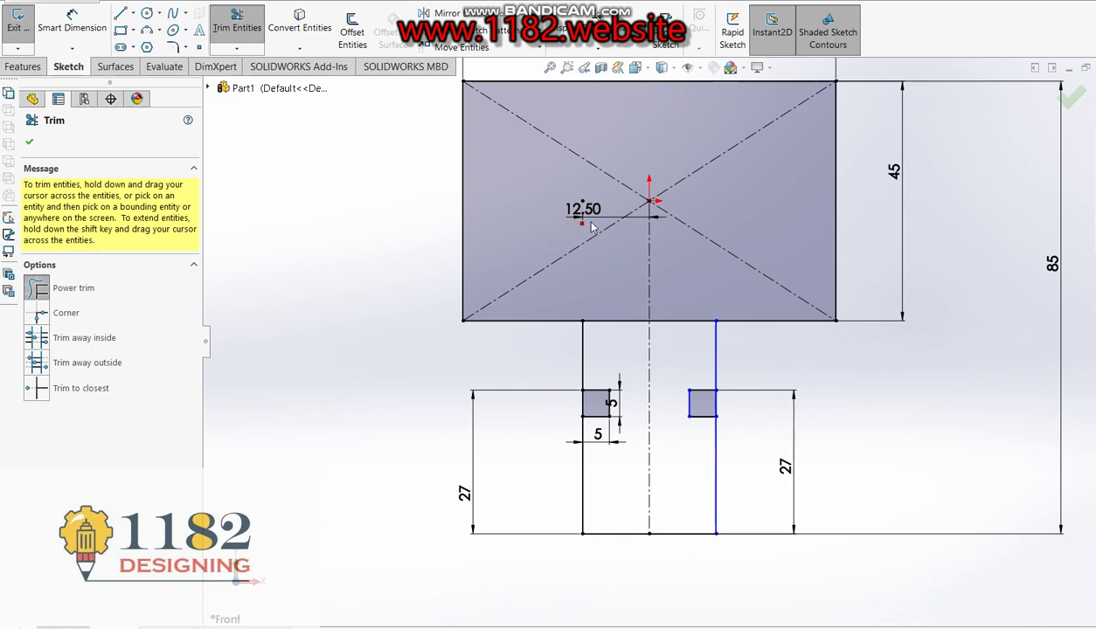
drag(591, 221, 574, 224)
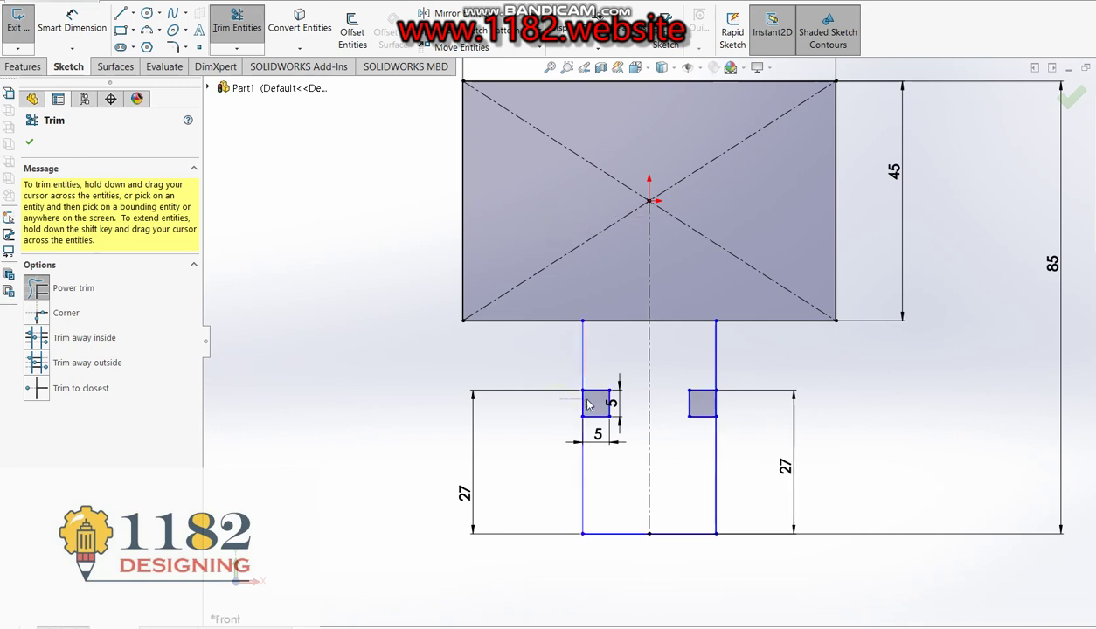
drag(566, 404, 597, 402)
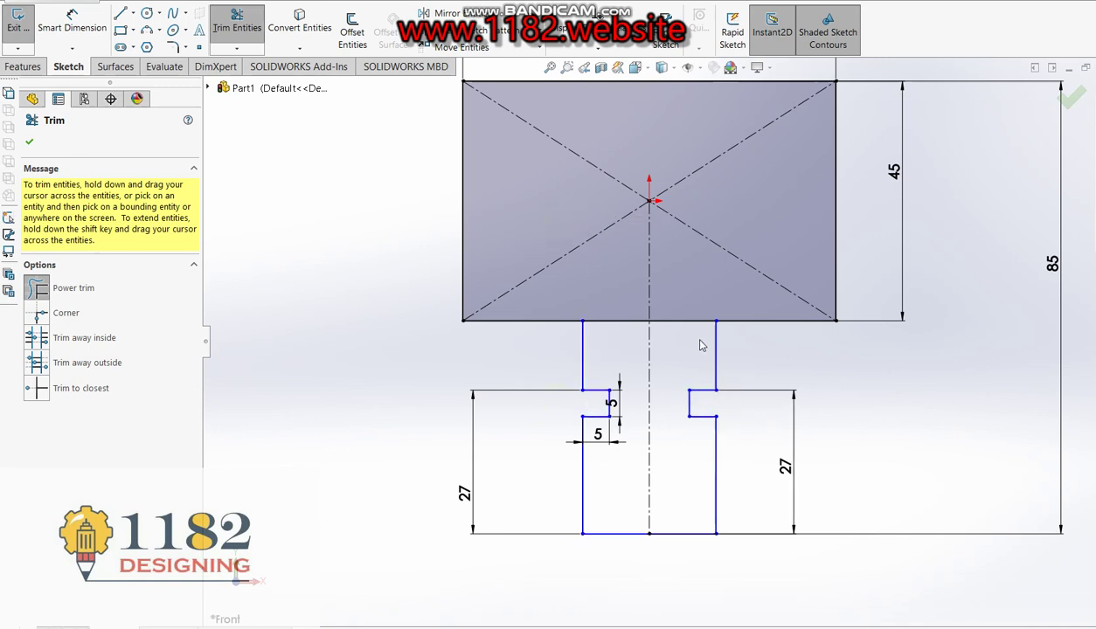
drag(620, 336, 710, 323)
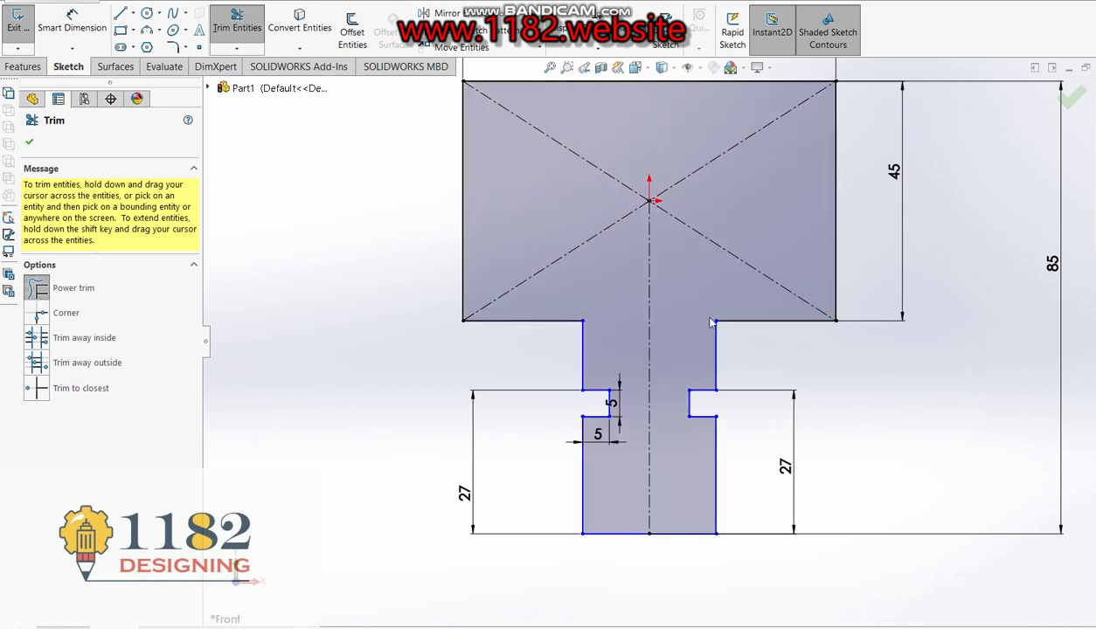
Extrude the T profile 40 mm Blind in the reversed direction as Boss-Extrude1
click(1076, 100)
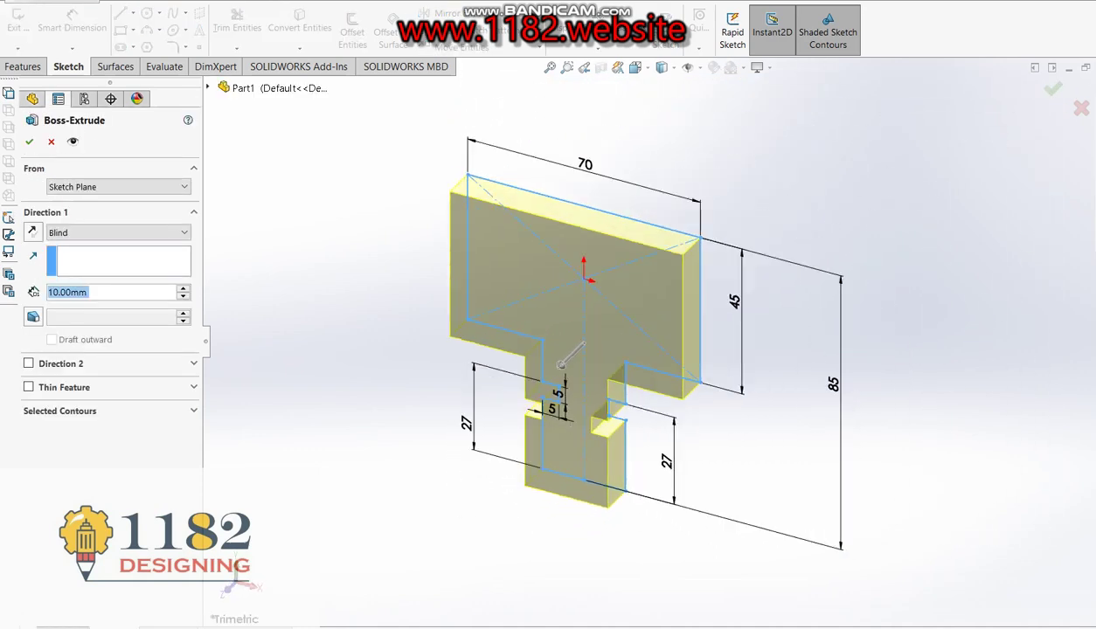
key(alt+Tab)
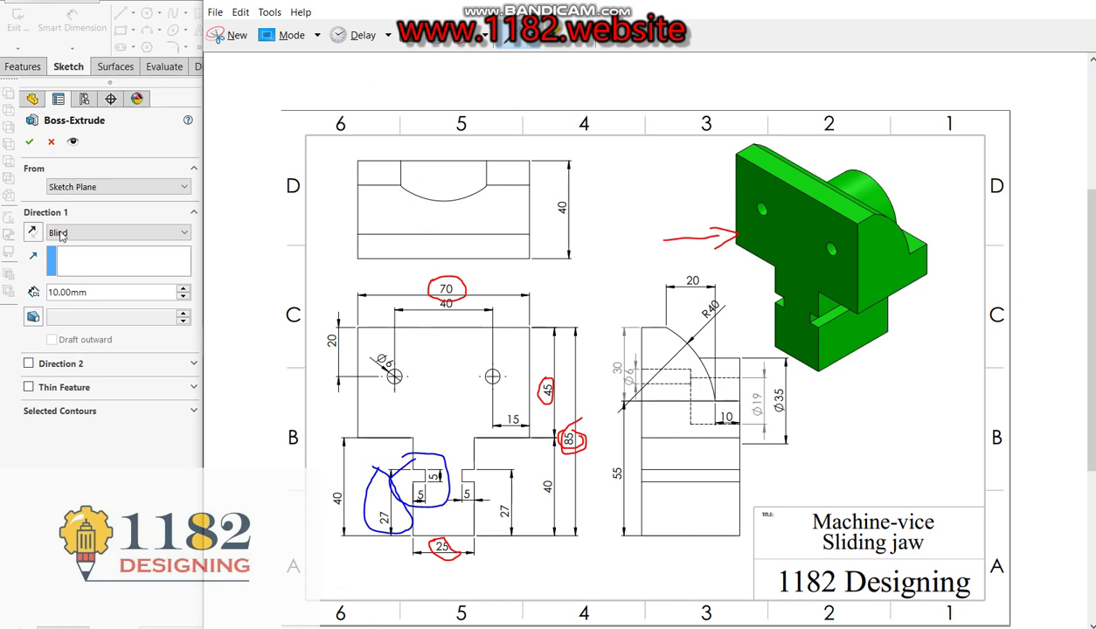
drag(552, 185, 573, 230)
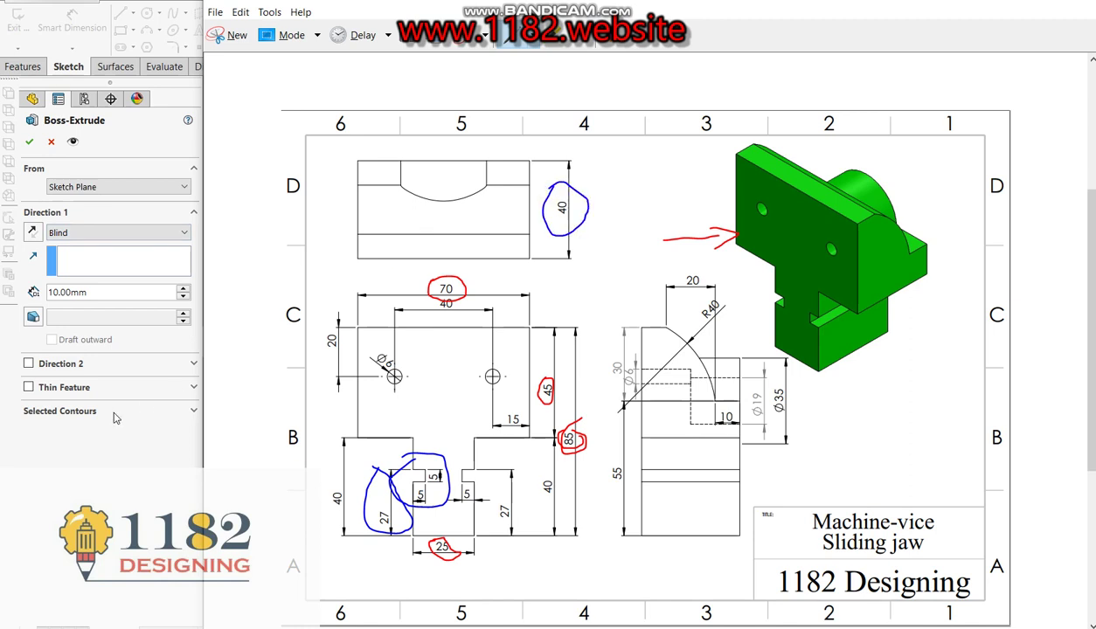
click(105, 482)
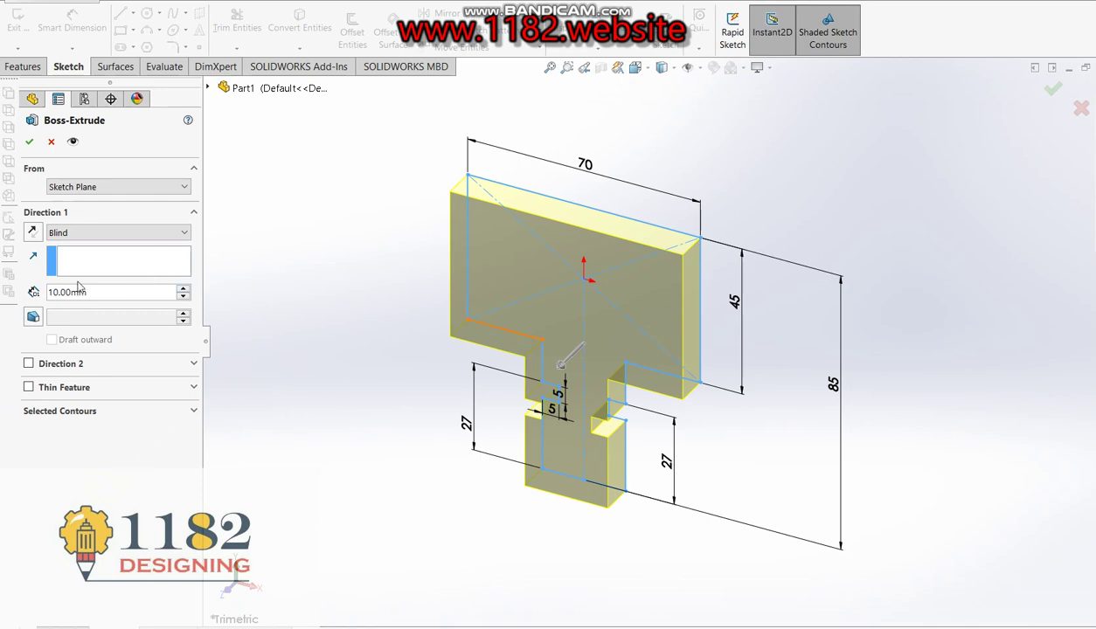
double_click(114, 296)
triple_click(108, 296)
text(40)
key(Return)
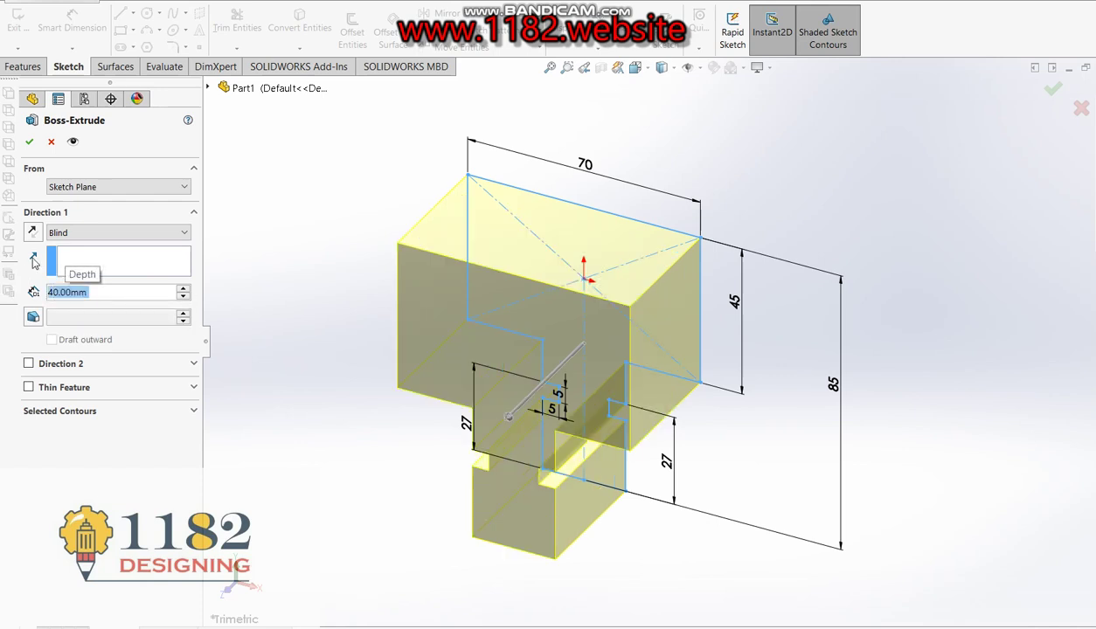
click(32, 231)
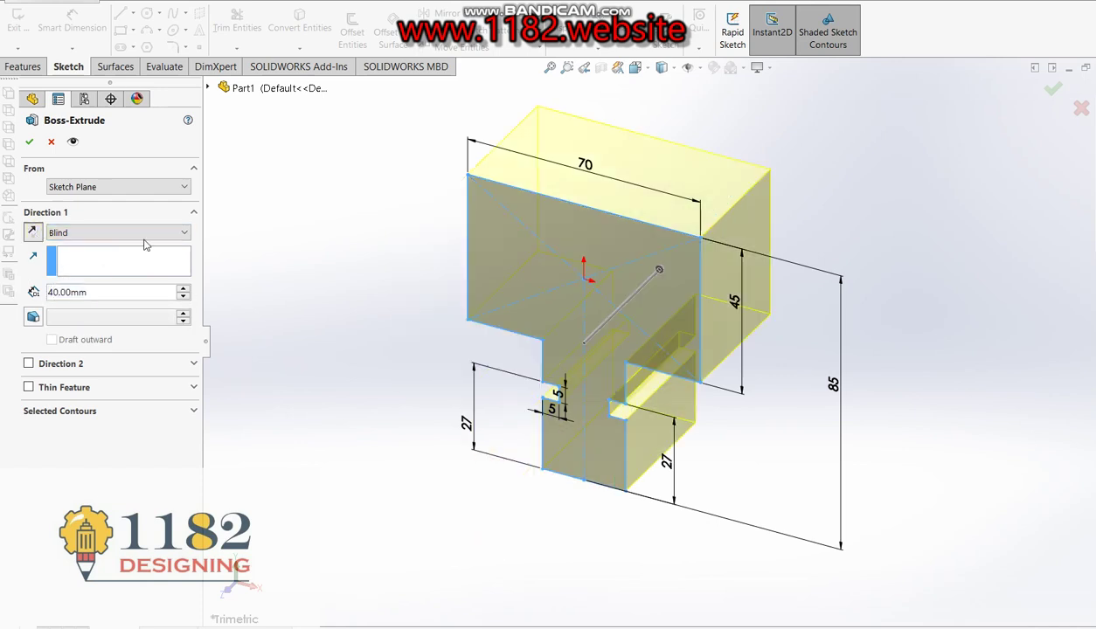
click(1053, 89)
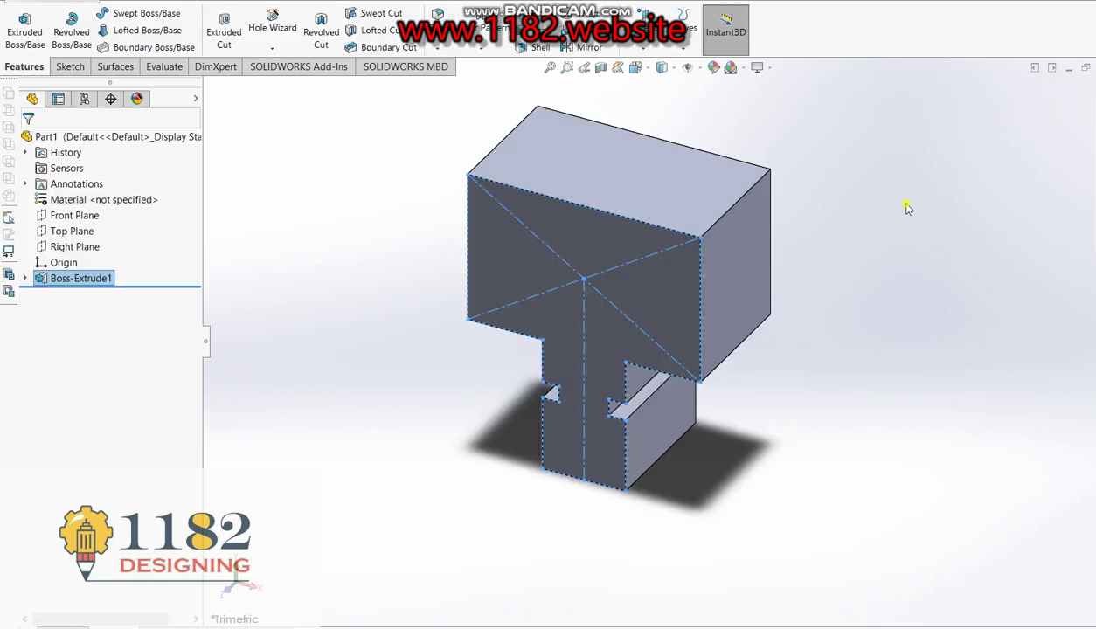
Start an Extruded Cut sketched on the block's right face, marking 20, 30 and R40 on the reference
click(224, 31)
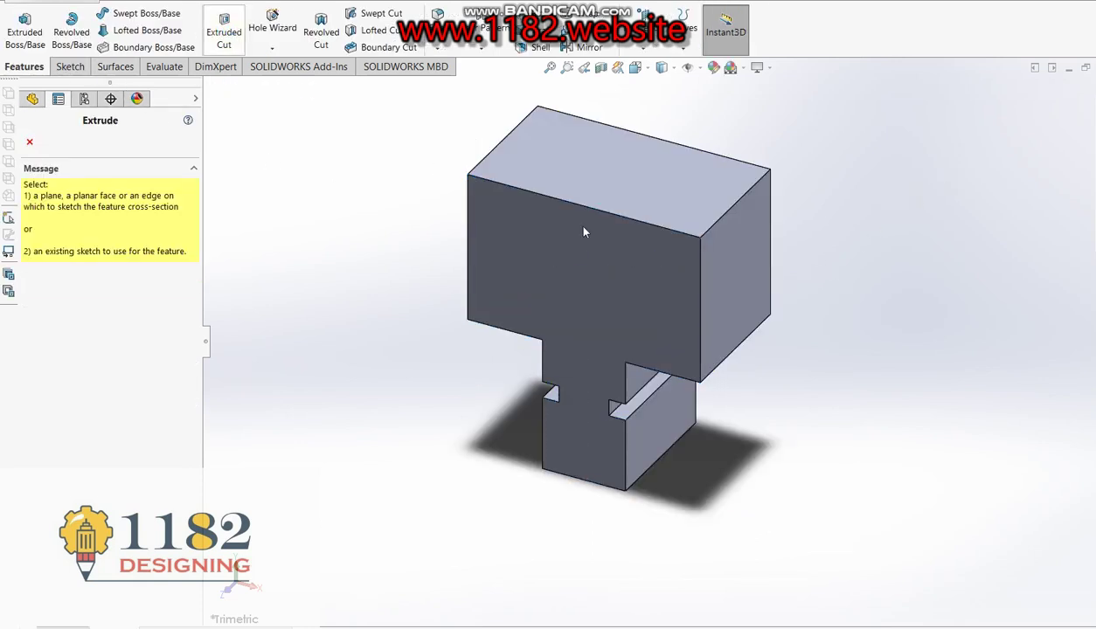
click(722, 260)
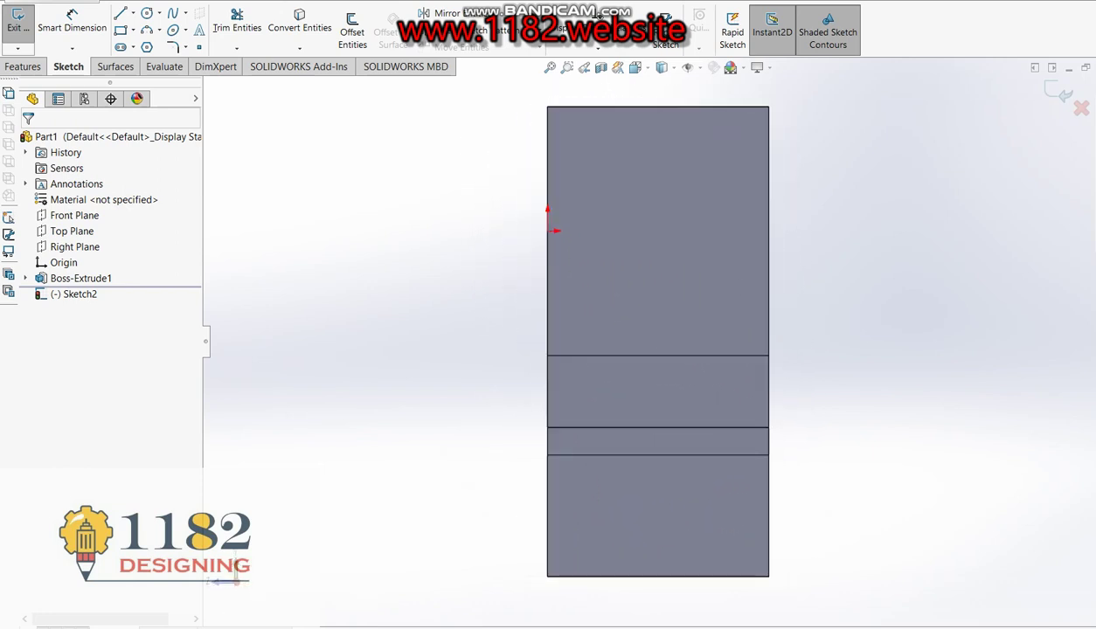
key(alt+Tab)
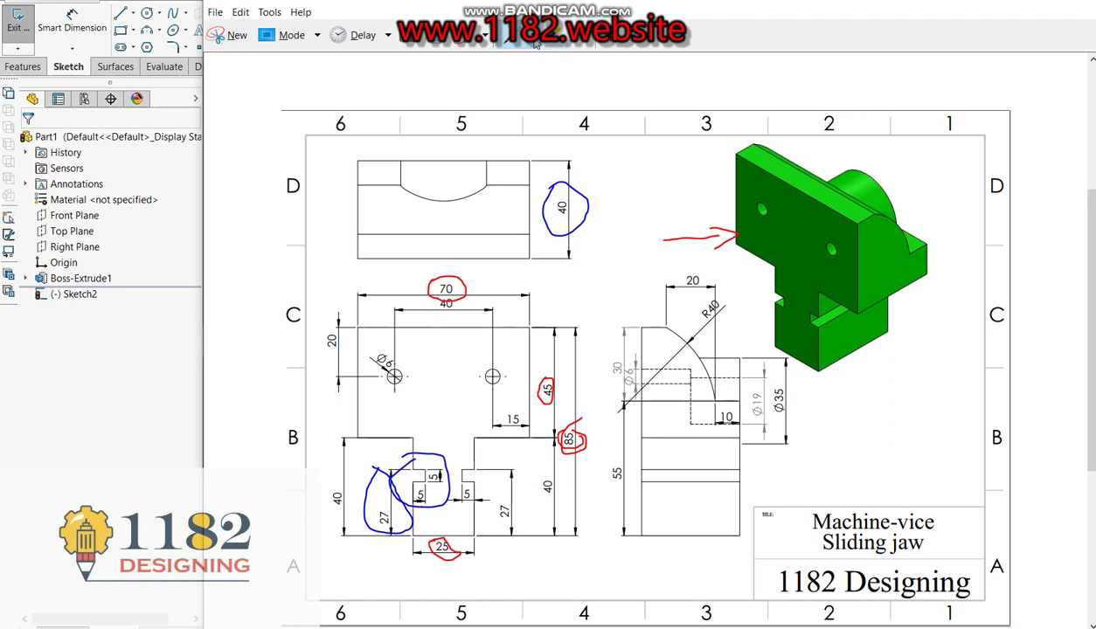
click(535, 42)
click(542, 91)
drag(915, 163, 902, 193)
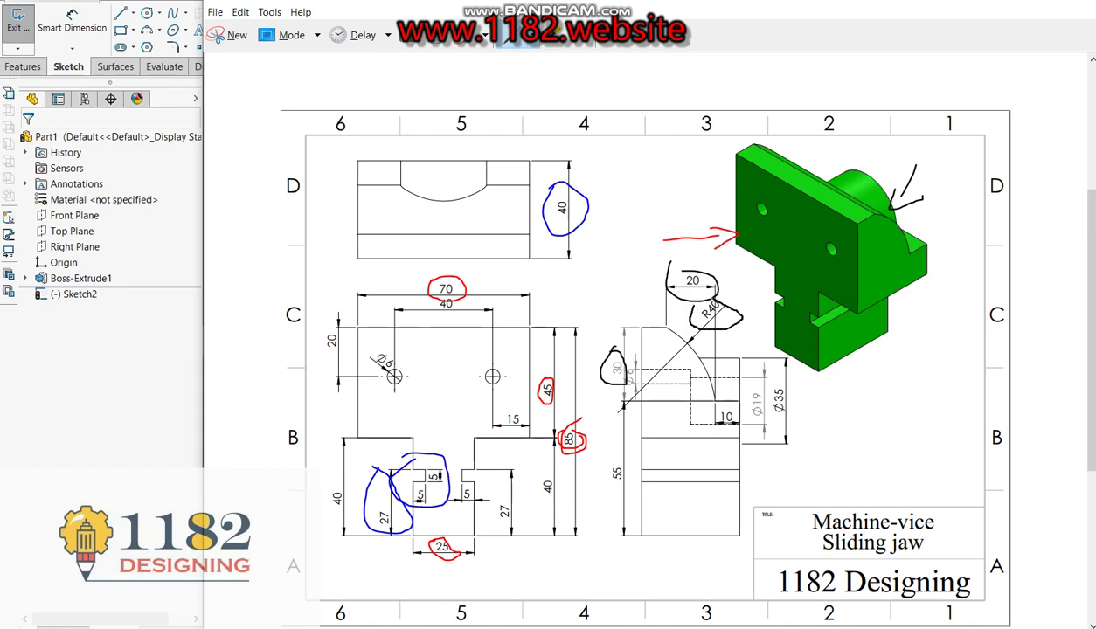
click(107, 458)
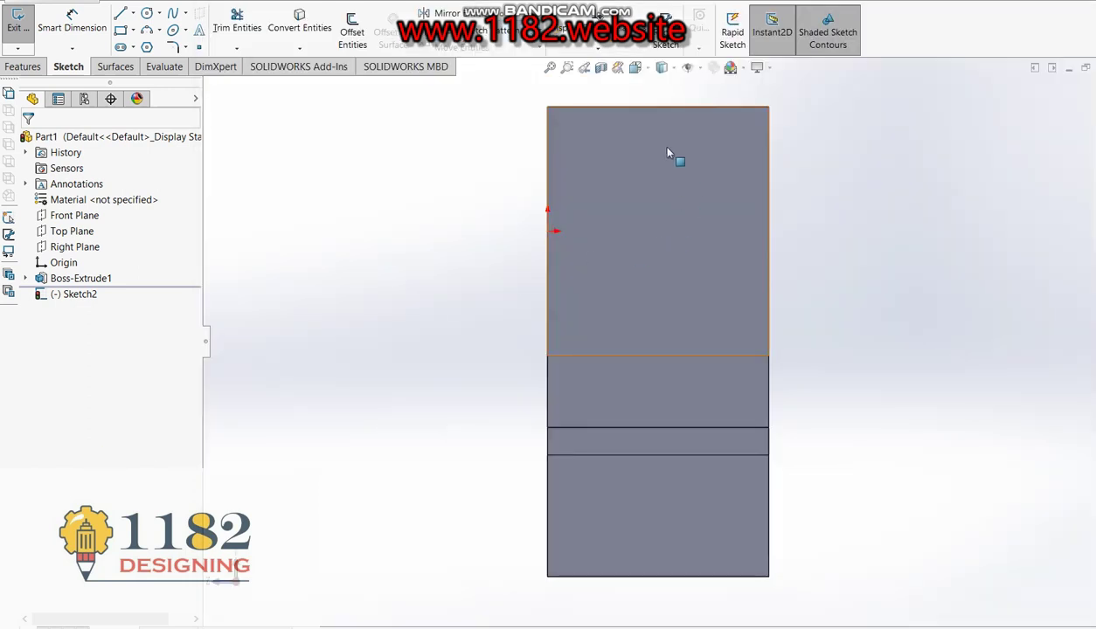
Draw a line down the right edge, a short bottom line, and a three-point arc to the top edge
click(120, 13)
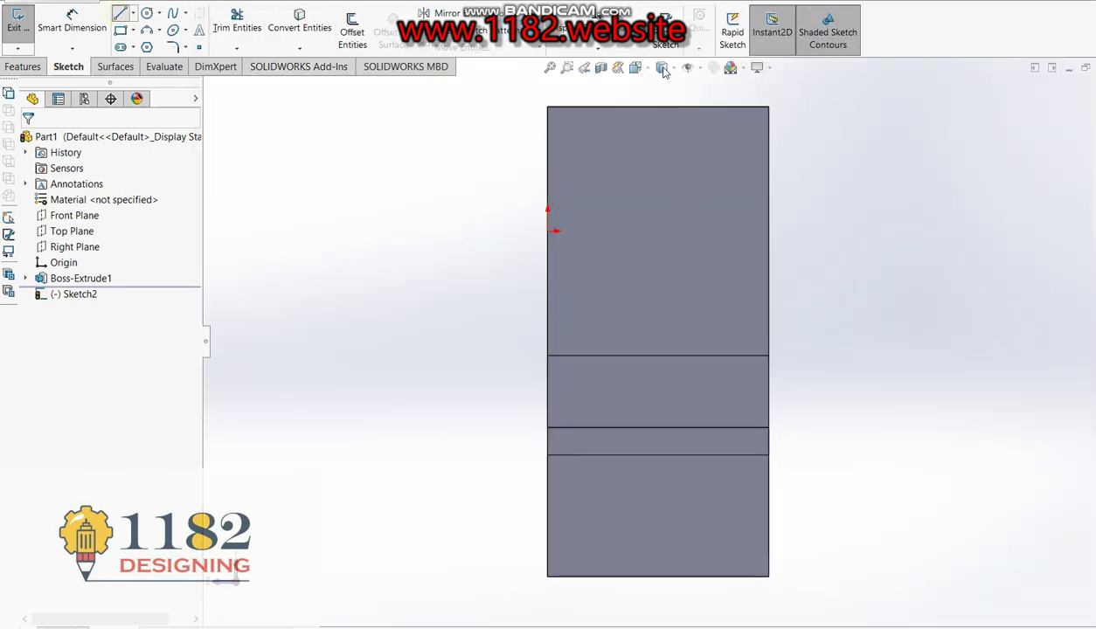
click(770, 107)
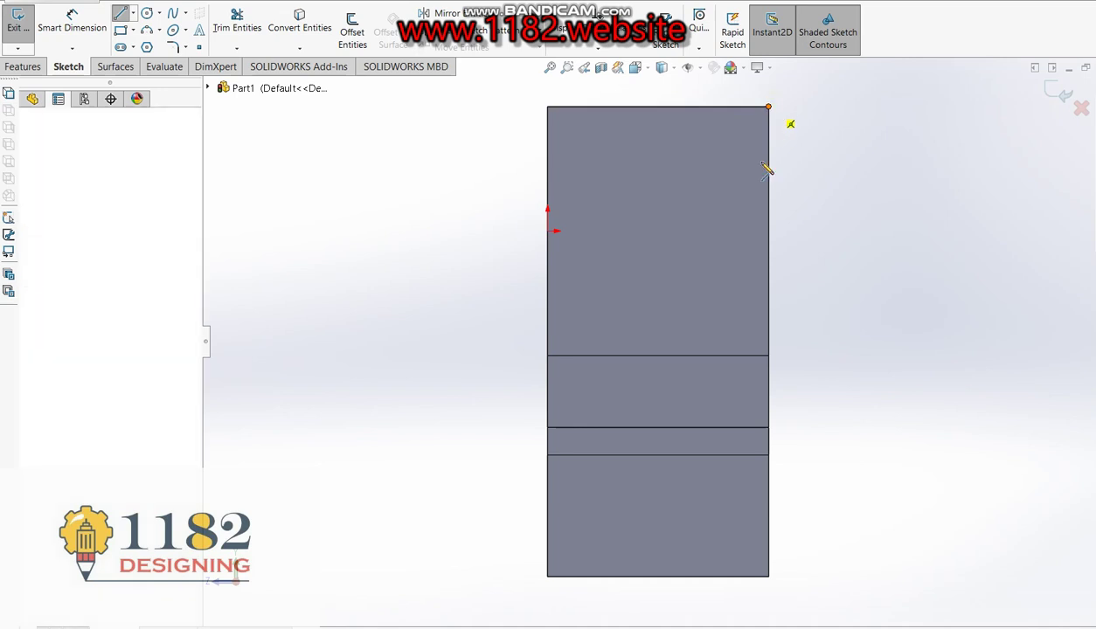
click(768, 268)
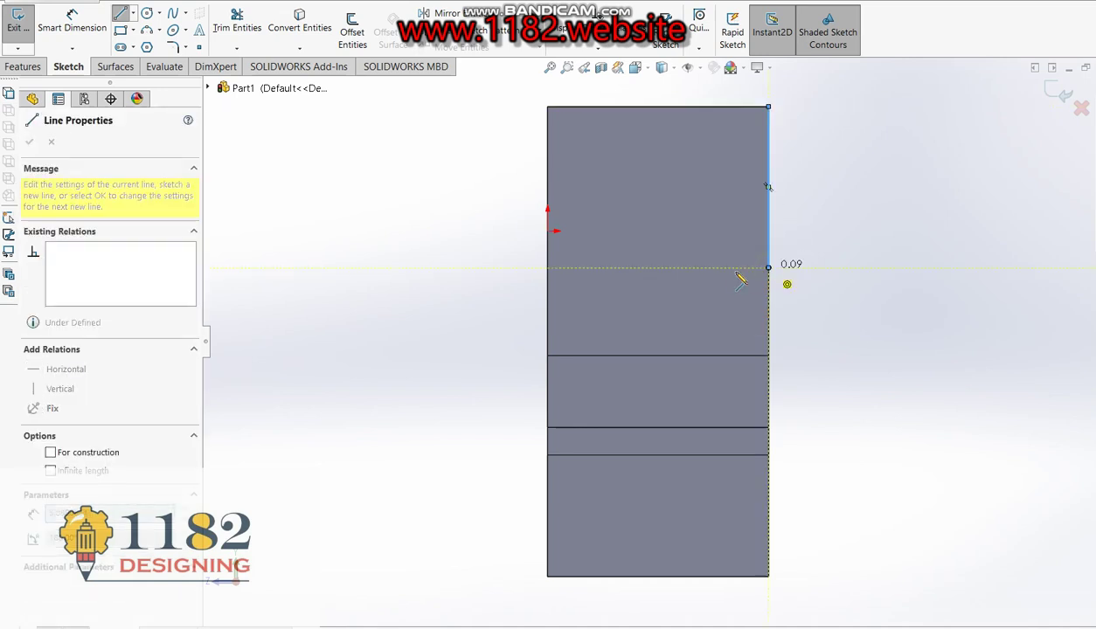
click(708, 268)
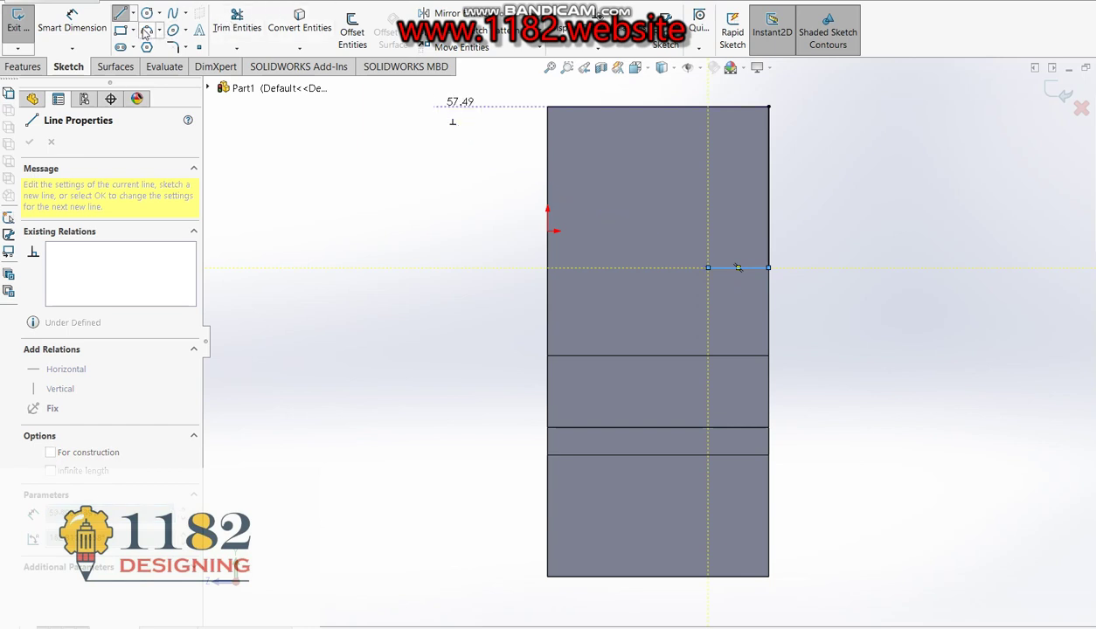
key(Escape)
key(a)
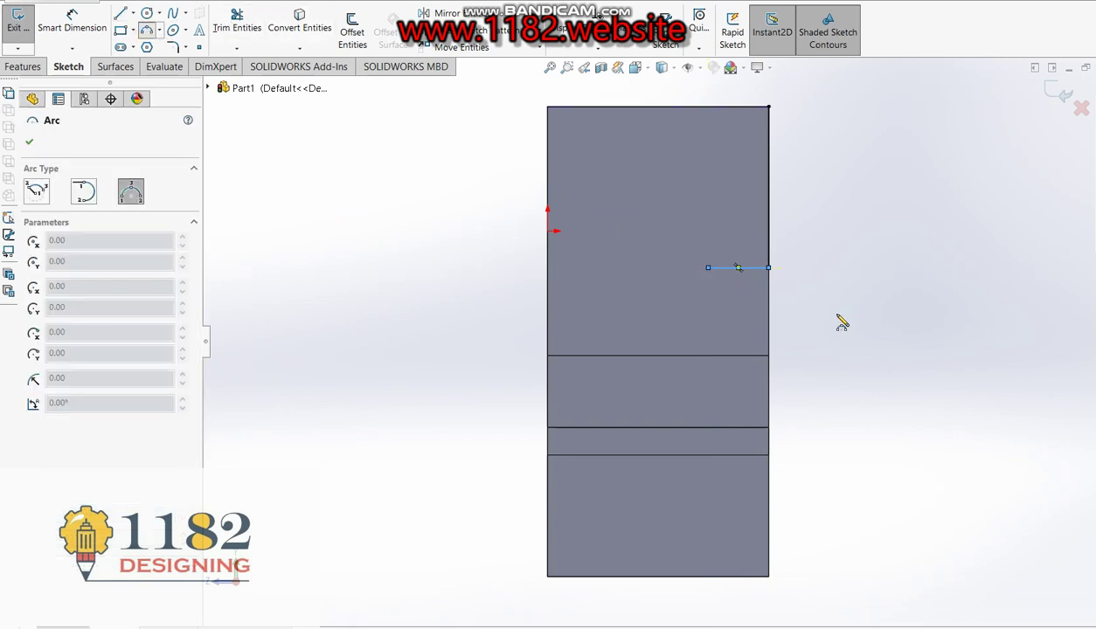
click(708, 268)
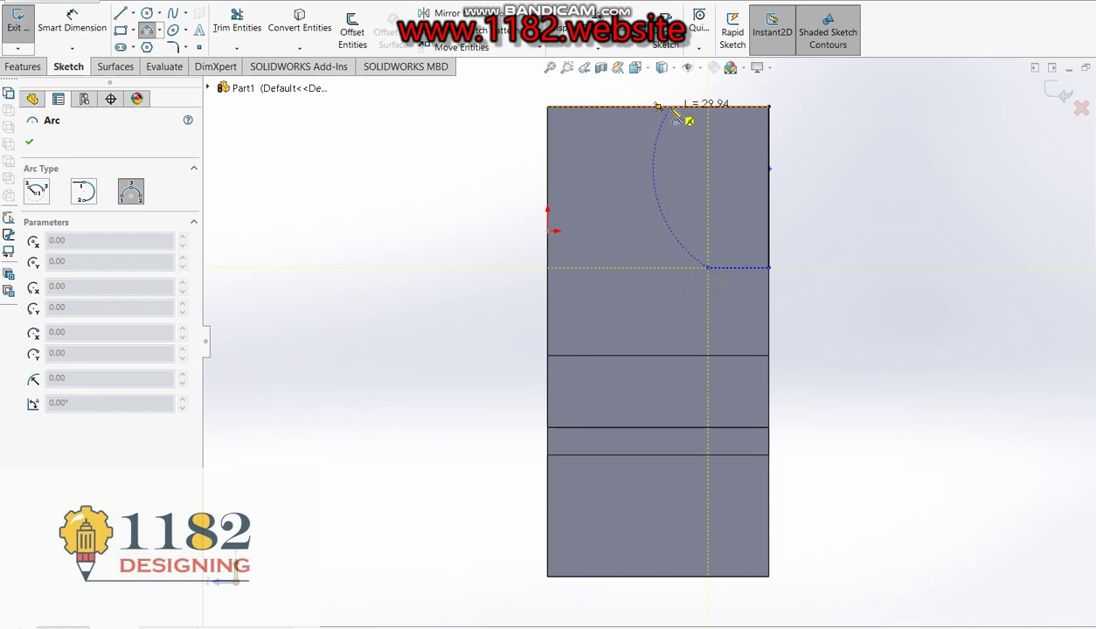
click(674, 106)
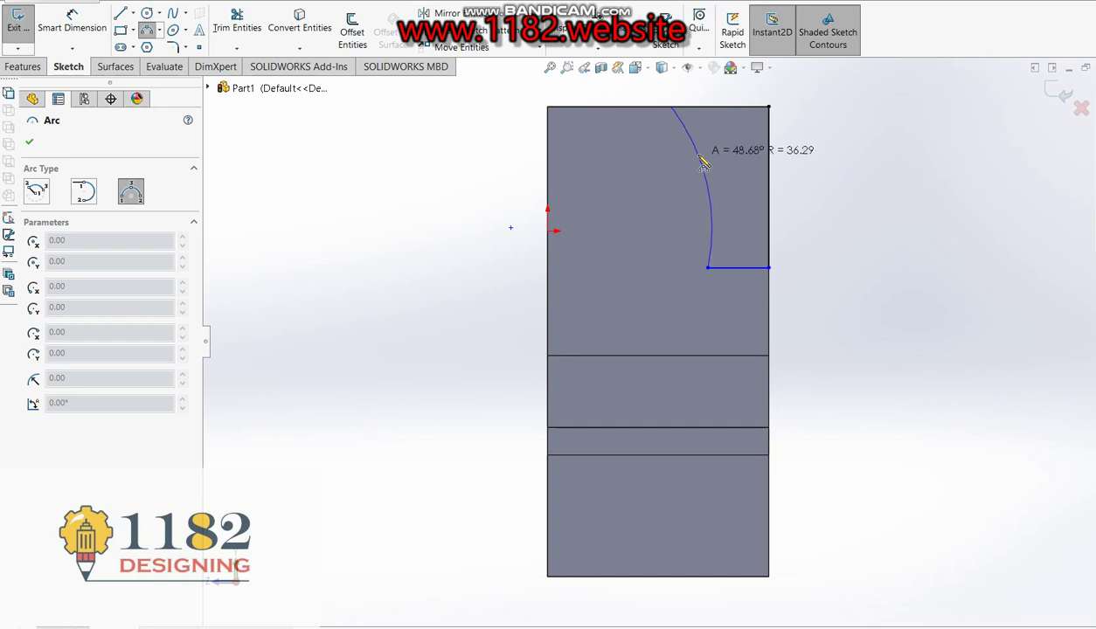
click(703, 157)
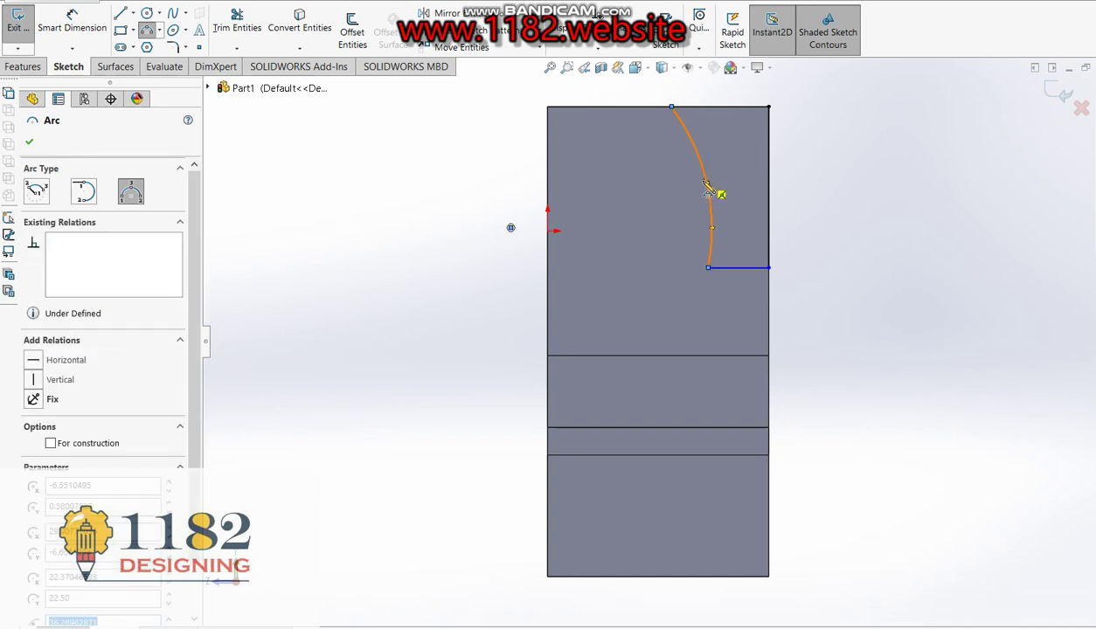
key(Escape)
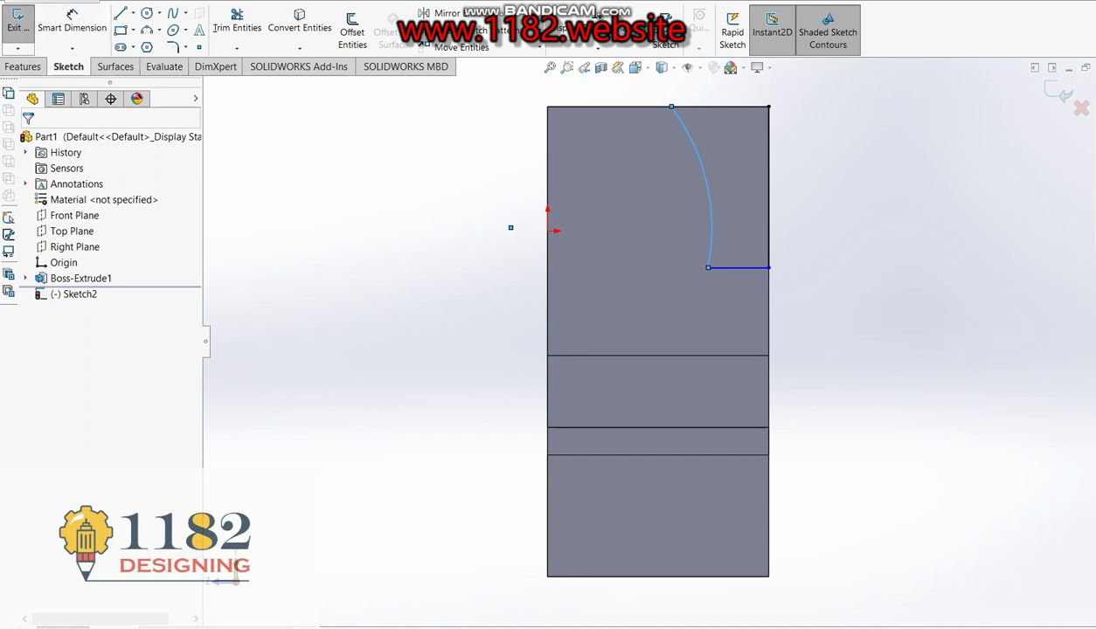
Dimension the arc radius 40 and its height to the top edge 30
click(72, 19)
click(709, 218)
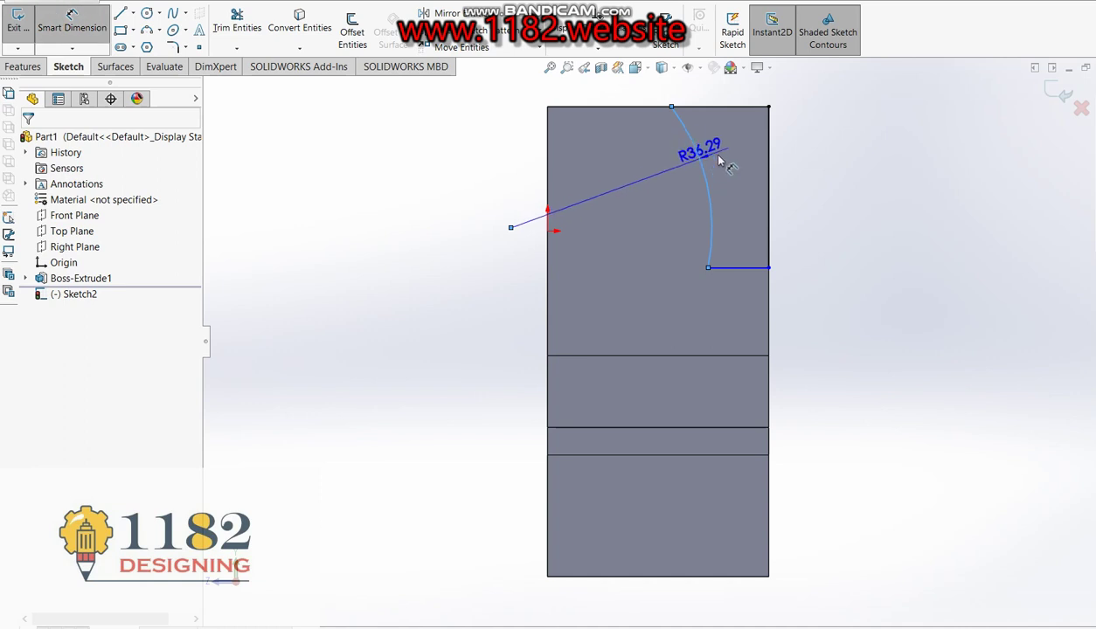
click(800, 137)
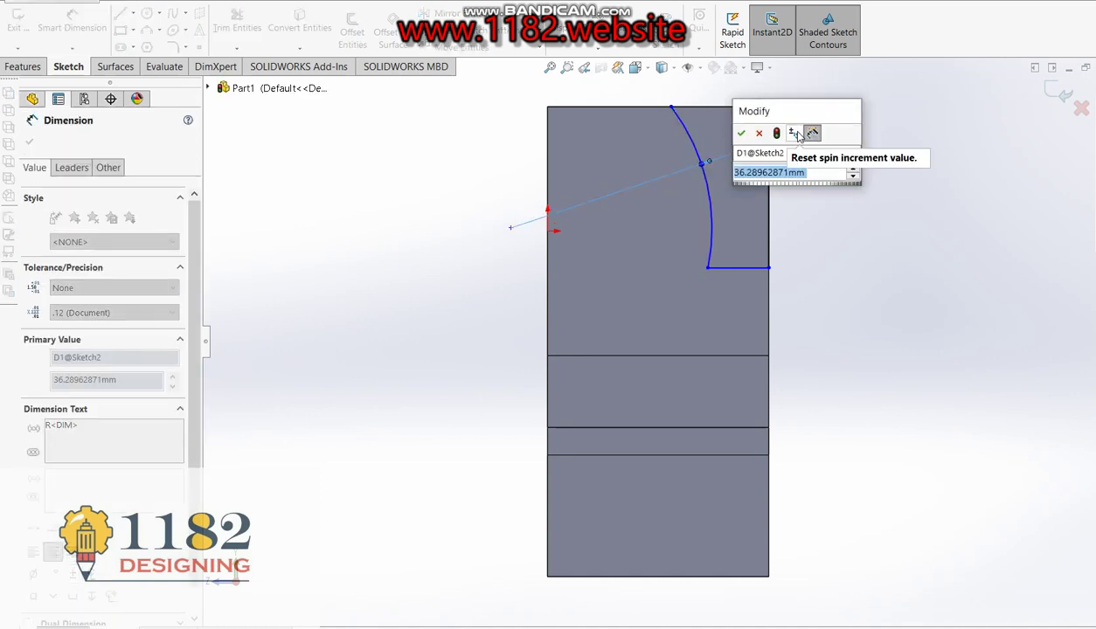
text(40)
key(Return)
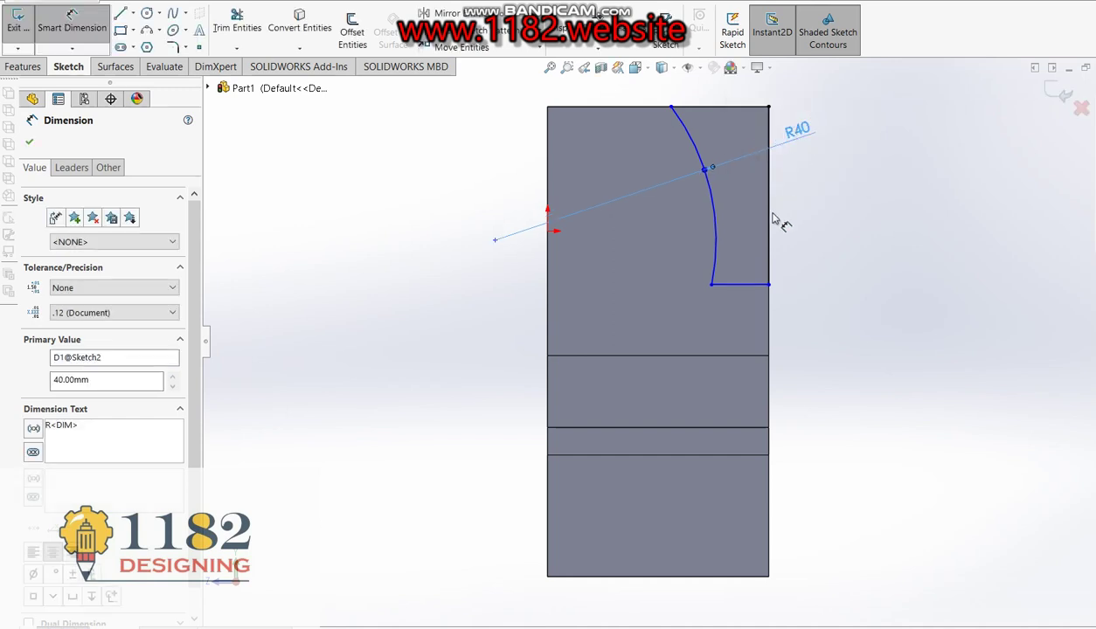
click(746, 108)
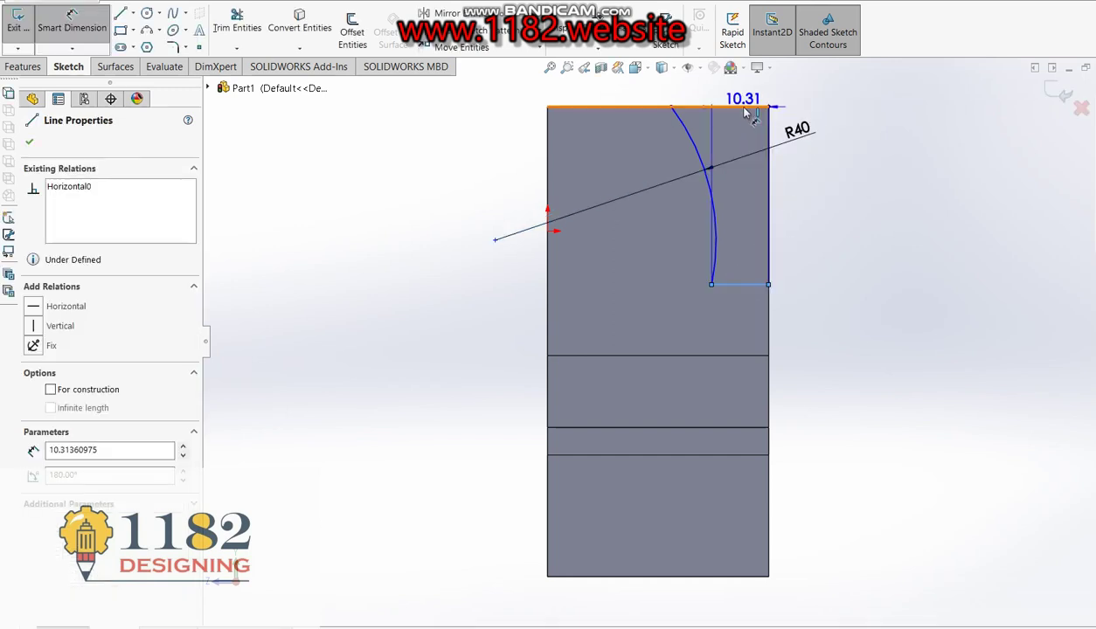
click(745, 108)
click(879, 166)
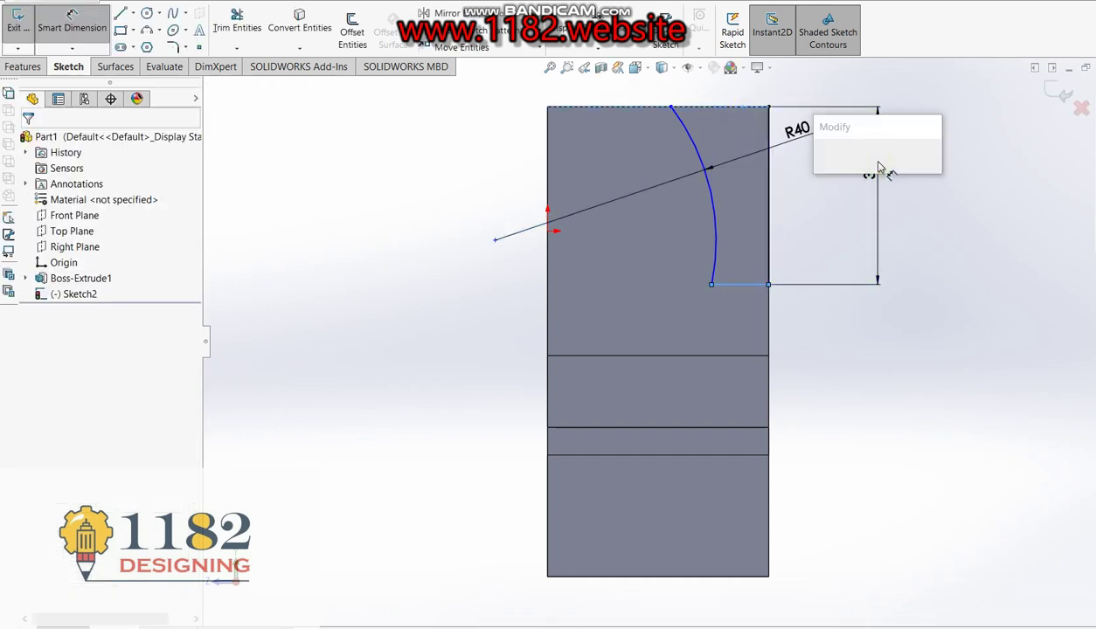
text(30)
key(Return)
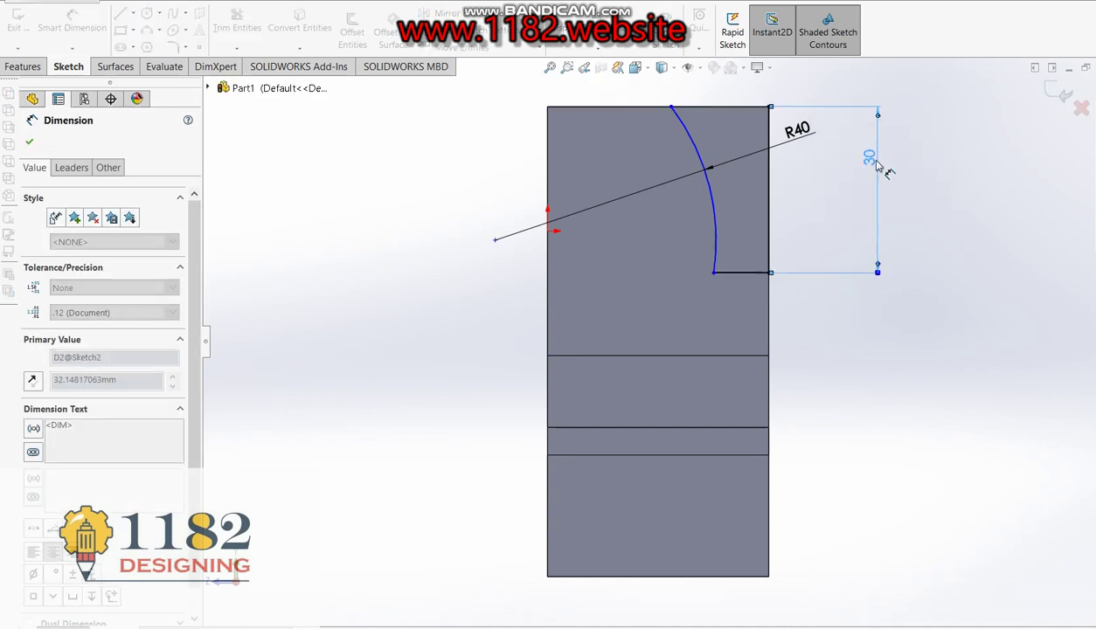
Dimension the short bottom edge 10 and the horizontal spacing between arc endpoints 20
click(735, 272)
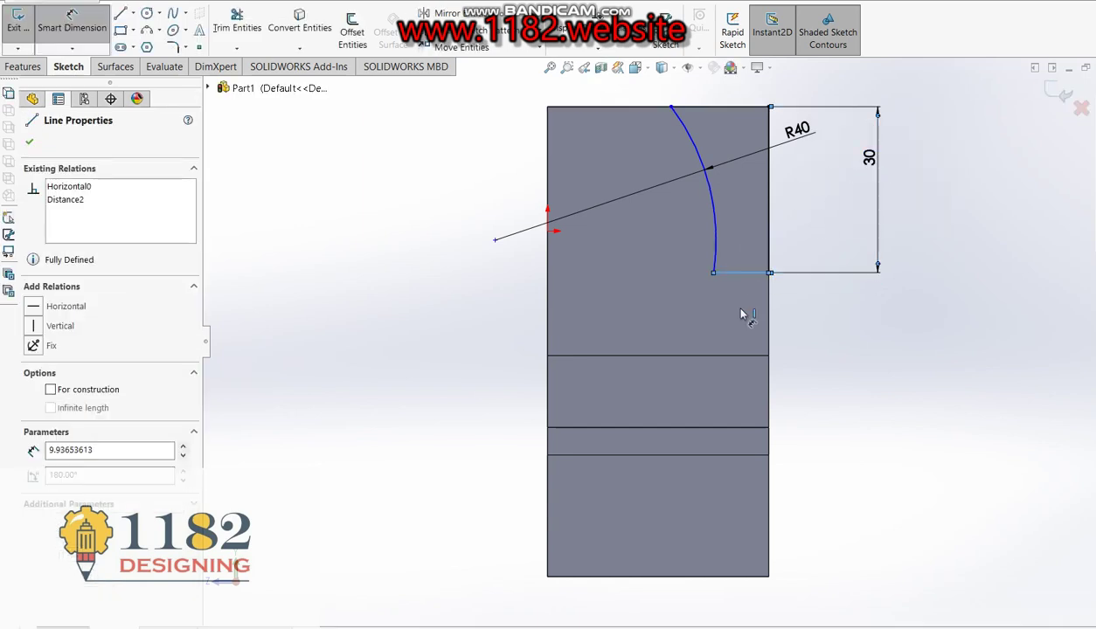
click(742, 315)
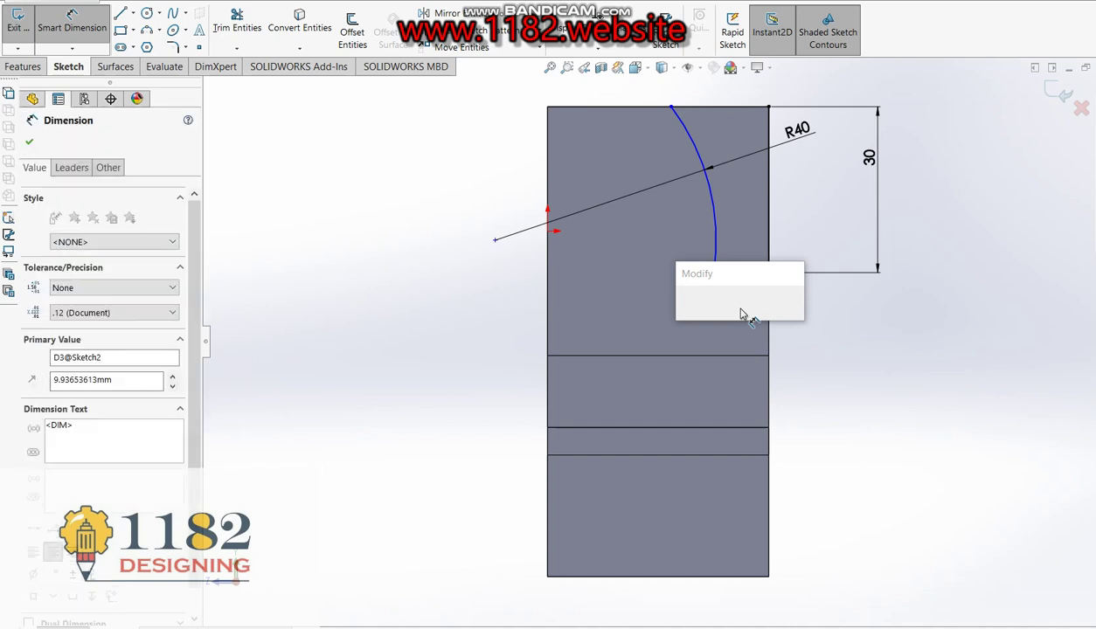
text(10)
key(Return)
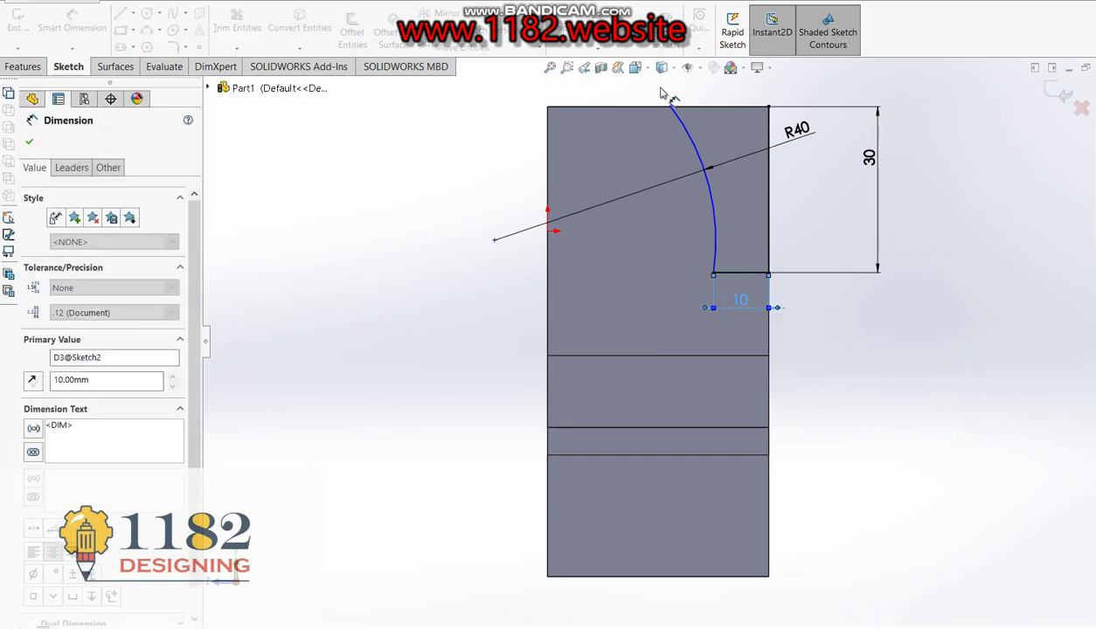
click(673, 110)
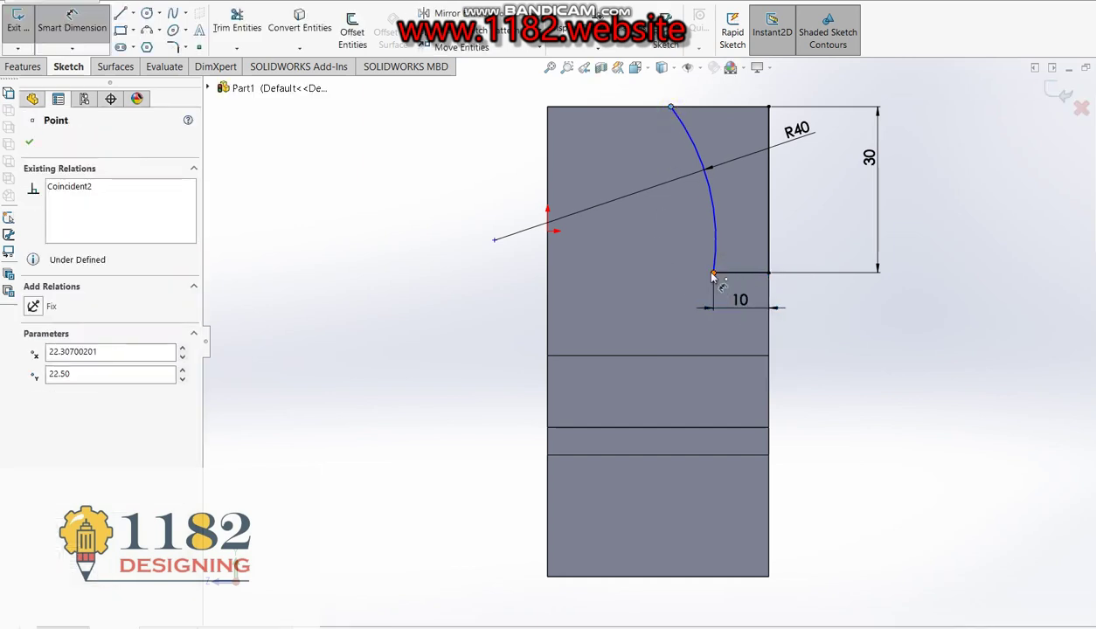
drag(714, 274, 677, 314)
click(686, 298)
text(2)
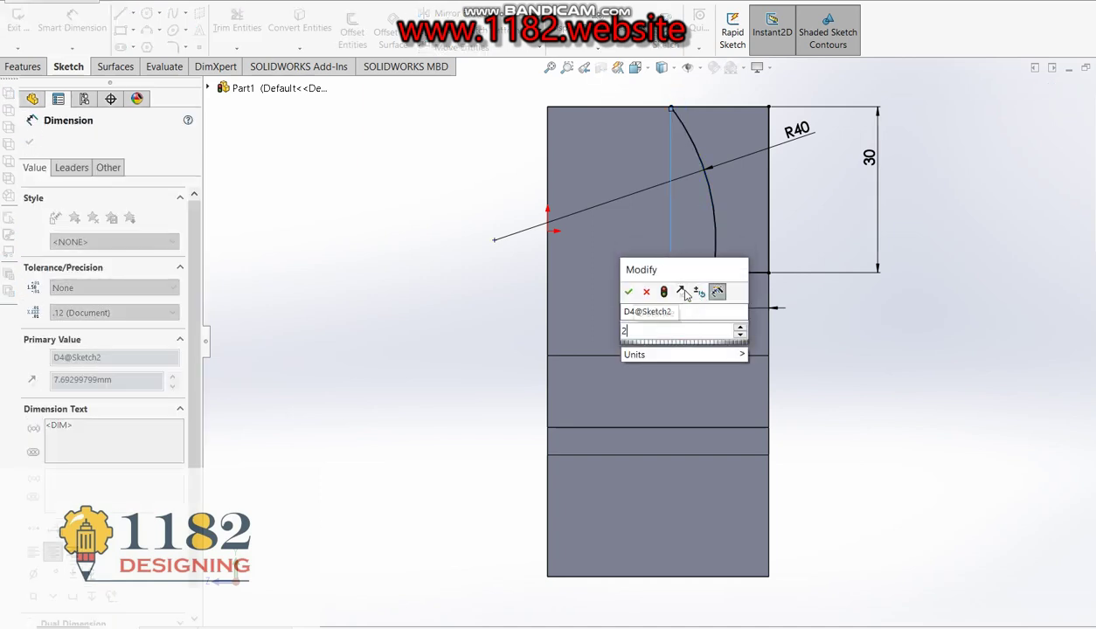
text(10)
key(Return)
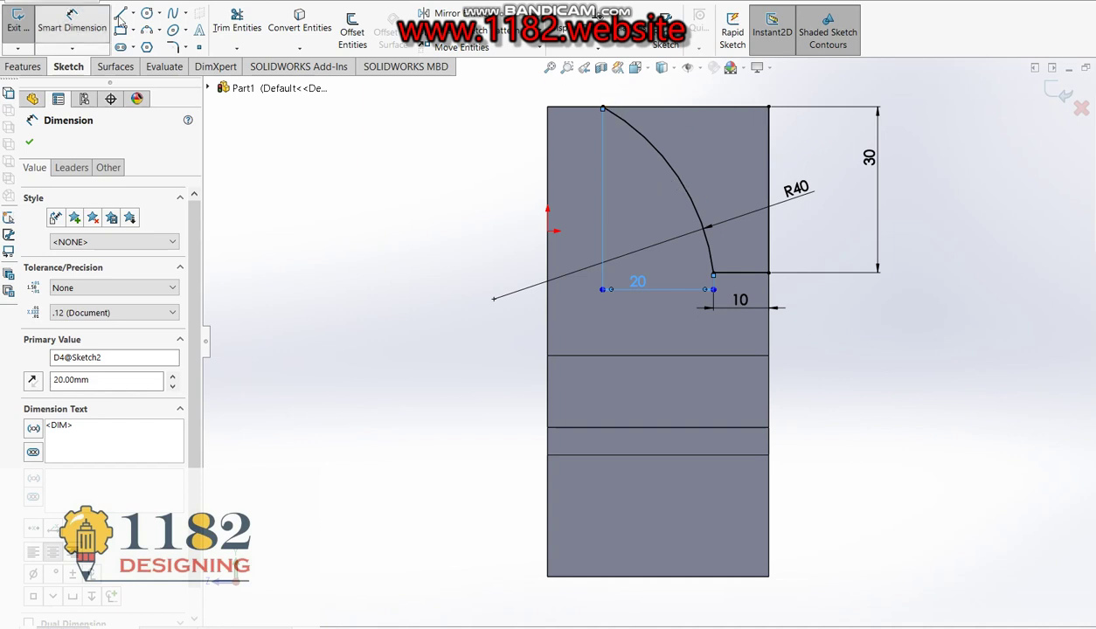
Close the region with a line from the arc's top endpoint to the top-right corner
click(120, 14)
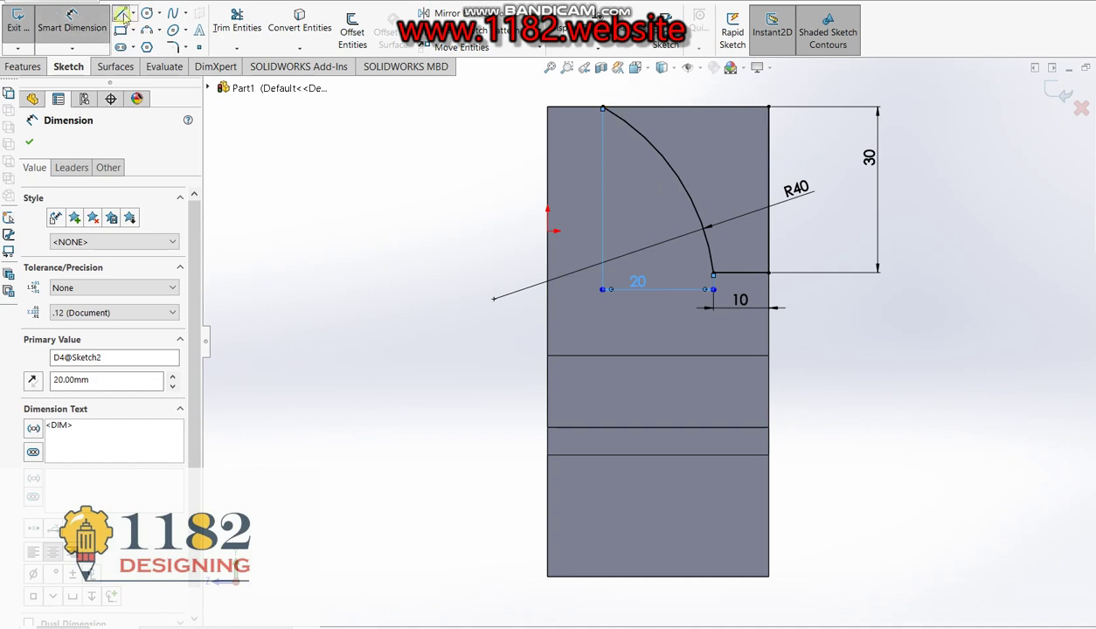
click(603, 108)
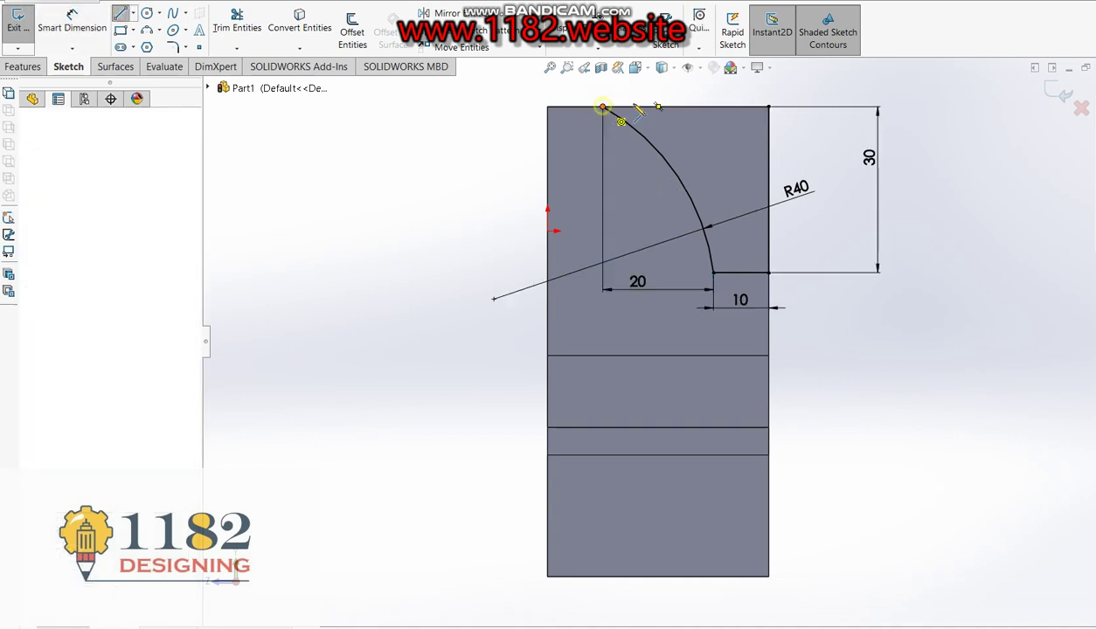
click(769, 107)
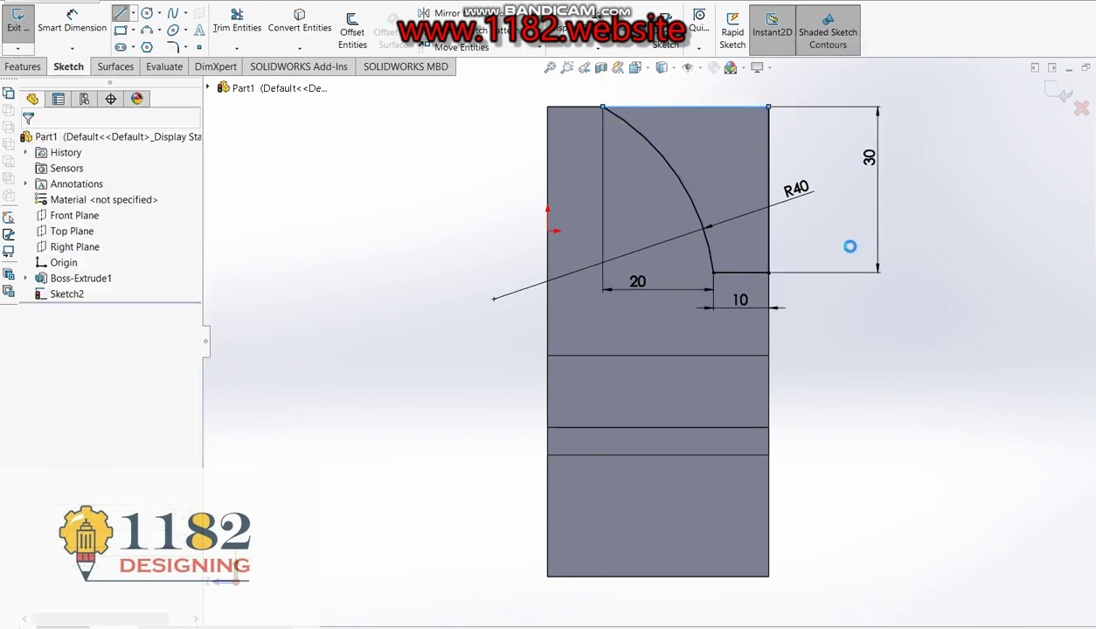
Cut the closed arc region Up To Surface at the far end face, curving the block's top
key(e)
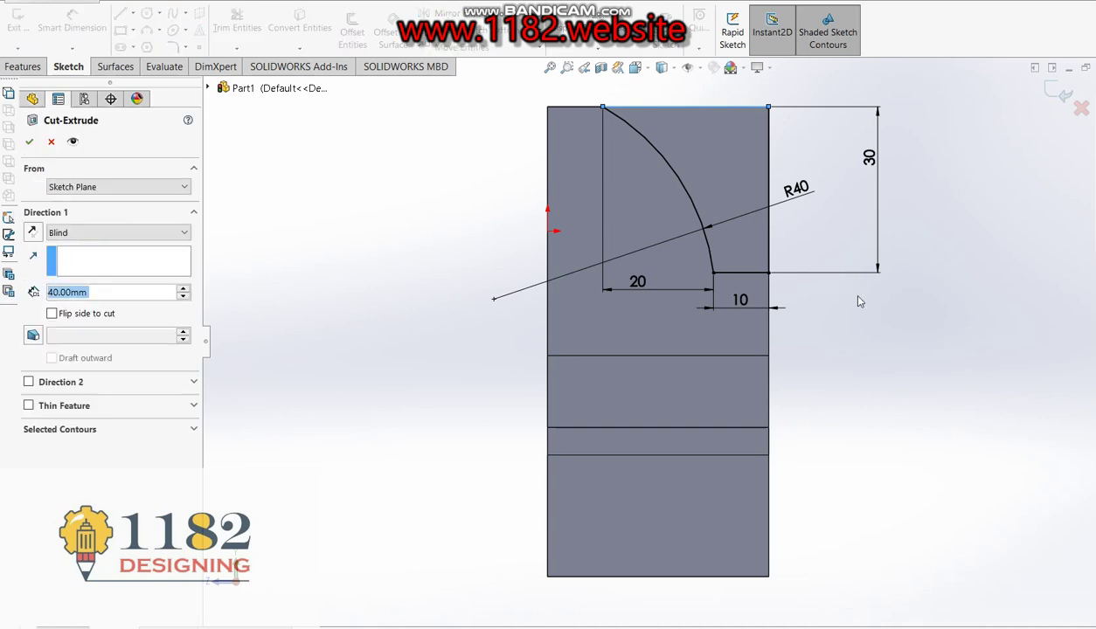
middle_drag(812, 338, 387, 268)
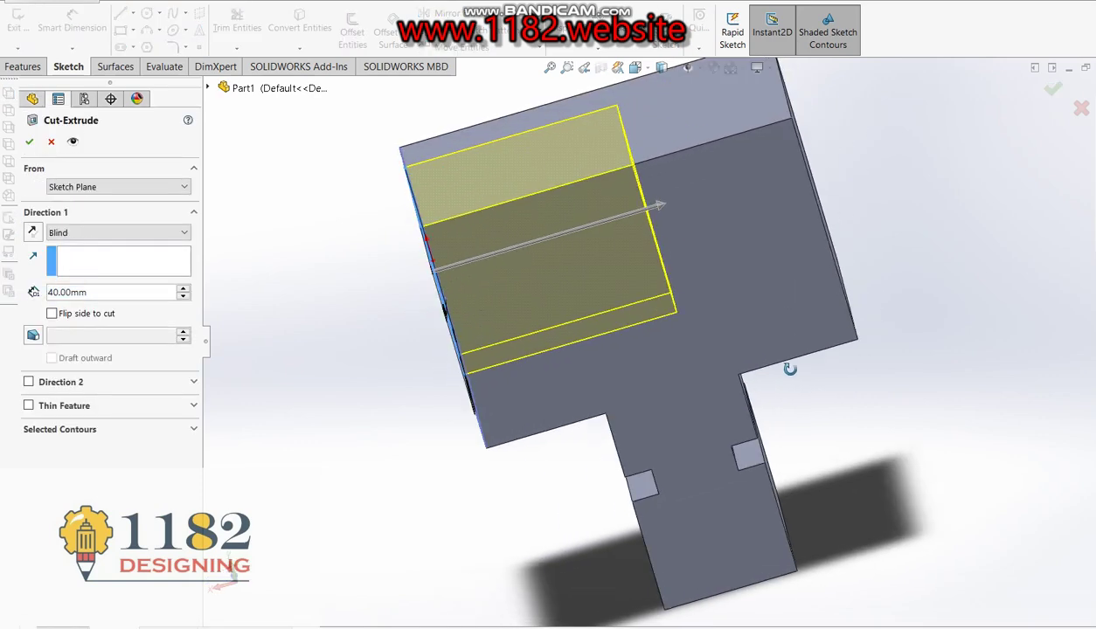
click(137, 235)
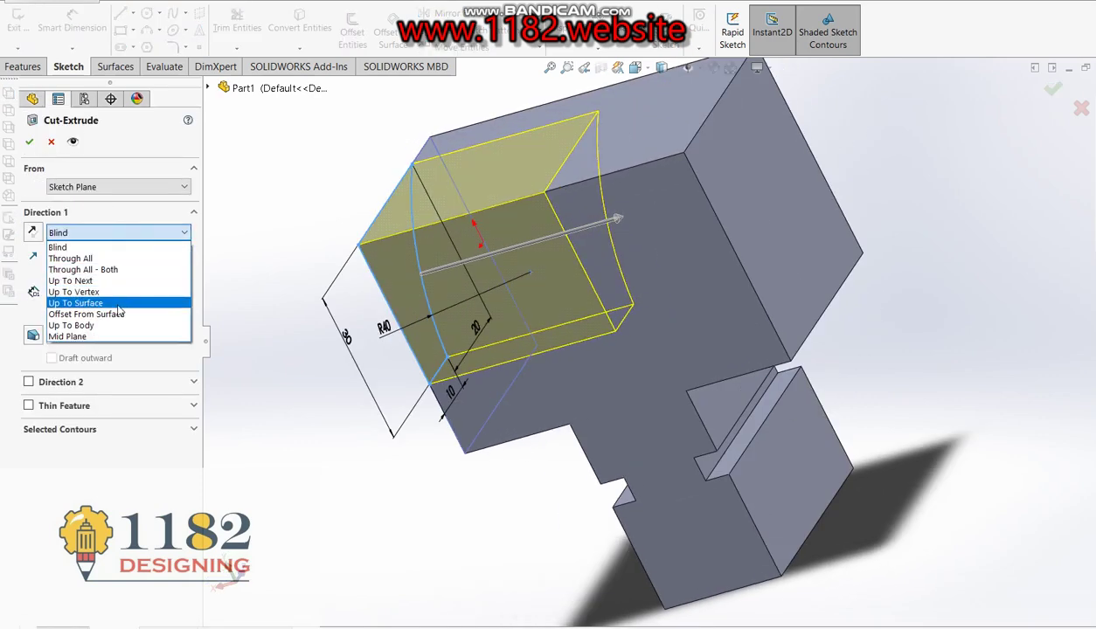
click(97, 295)
click(768, 217)
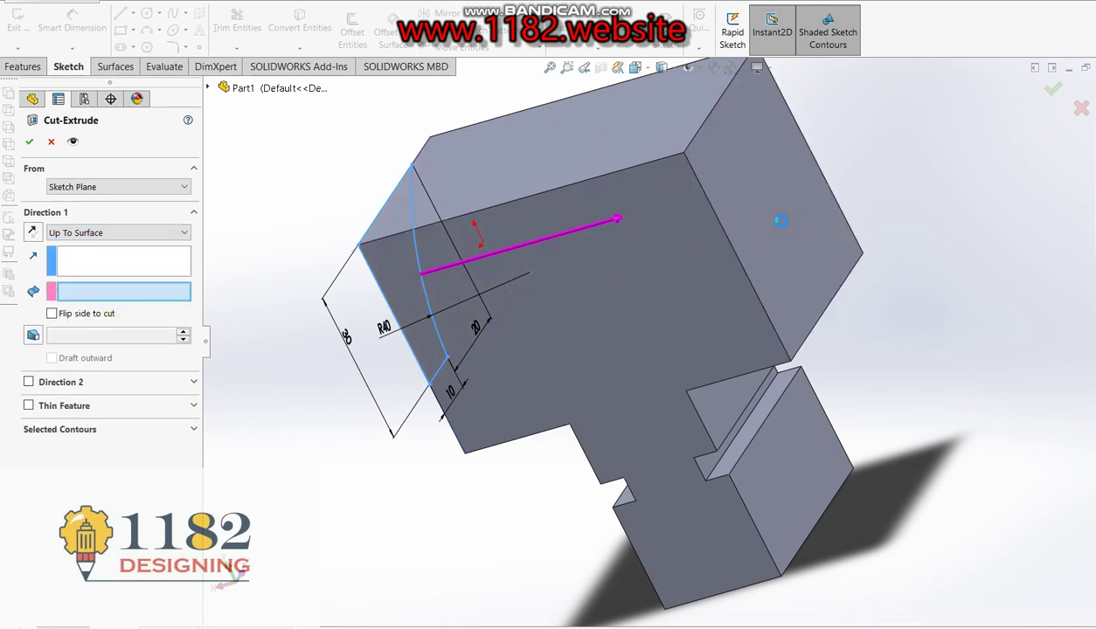
click(1054, 91)
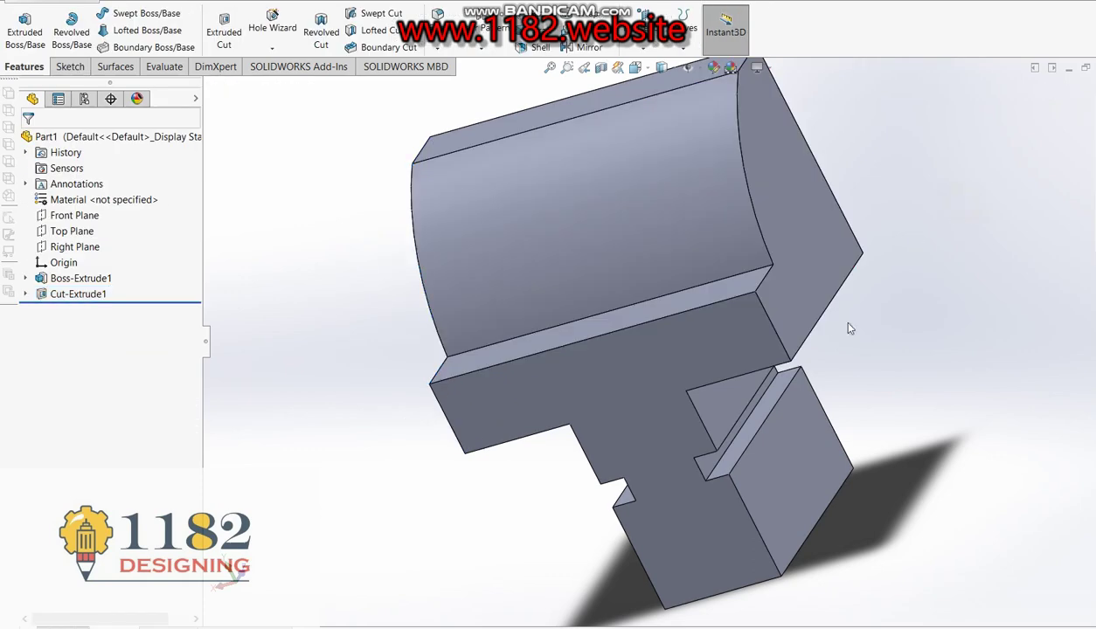
Inspect the stepped front face, then bring up the sliding-jaw reference drawing
click(700, 337)
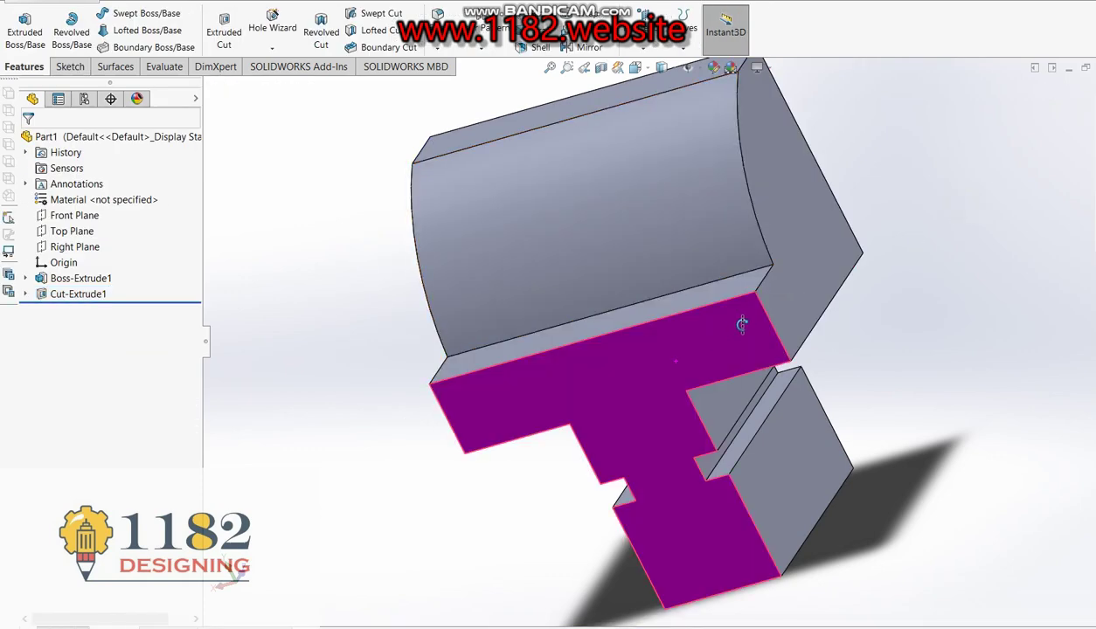
click(918, 306)
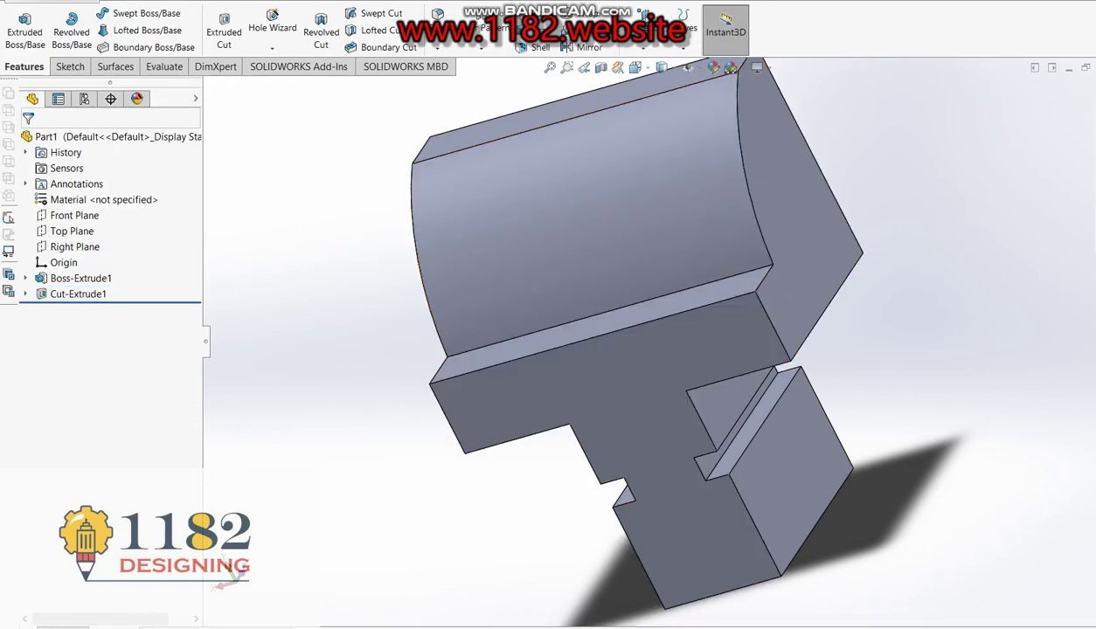
key(alt+Tab)
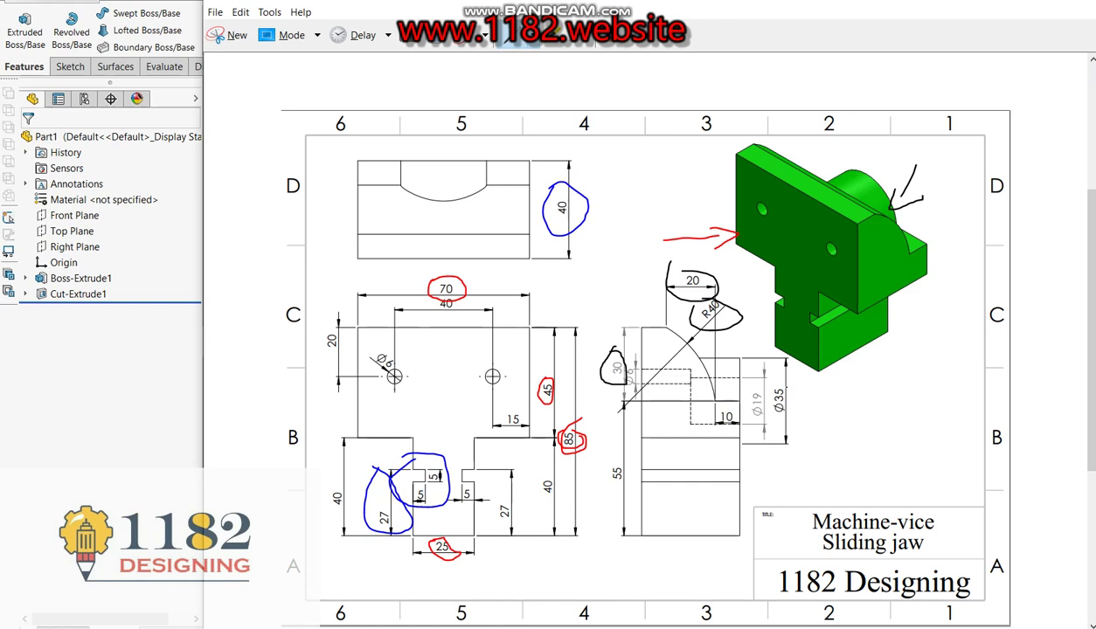
click(553, 47)
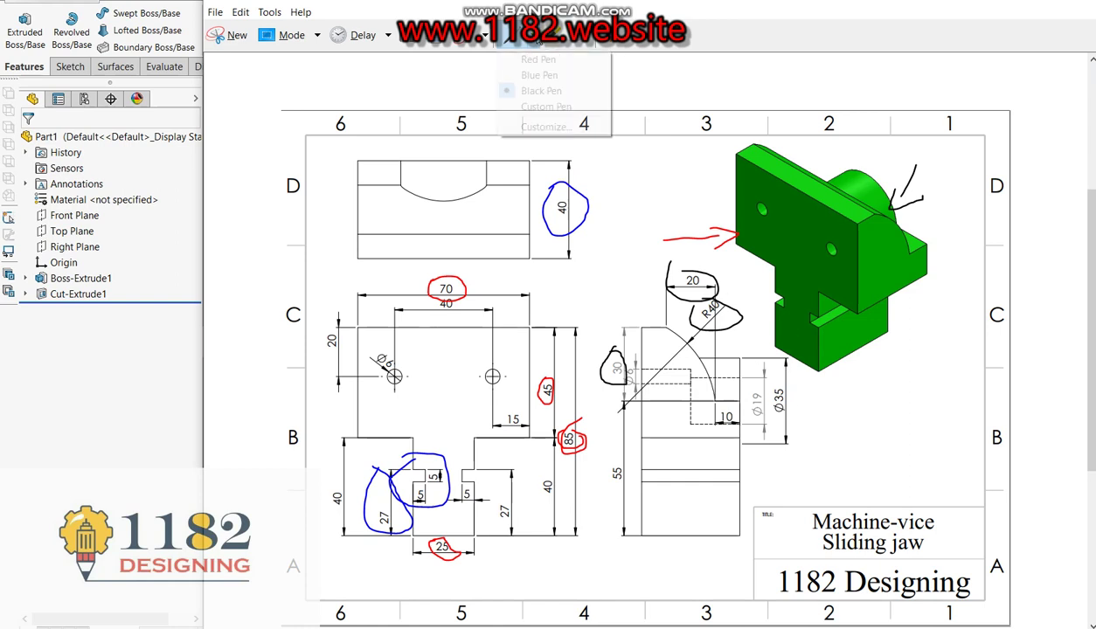
click(533, 89)
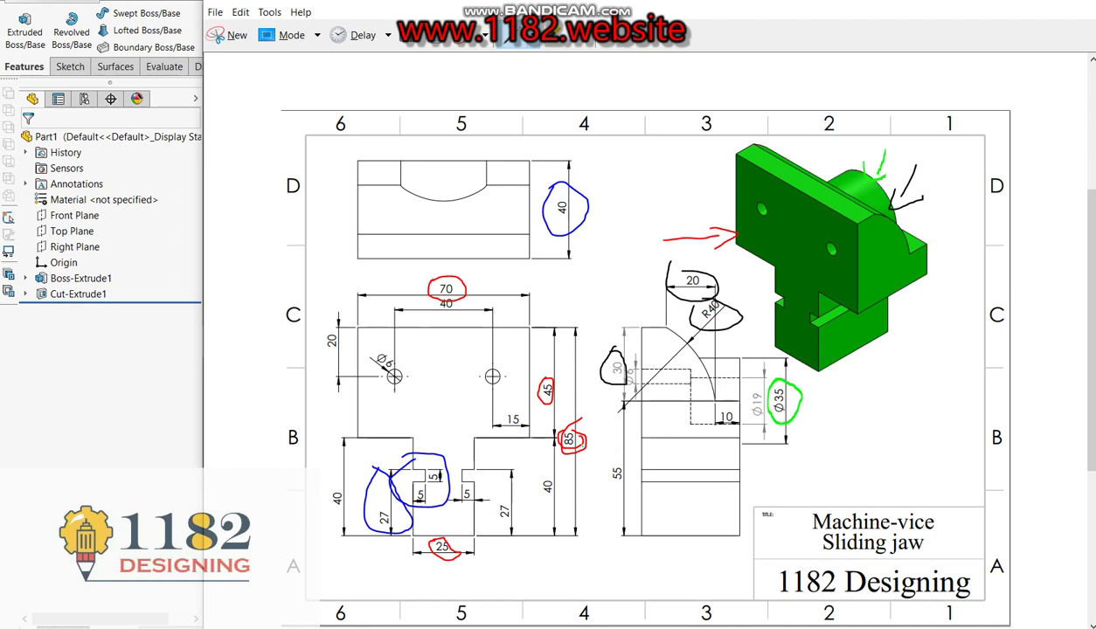
Start an extruded boss sketch on the front face with a circle below the origin
key(alt+Tab)
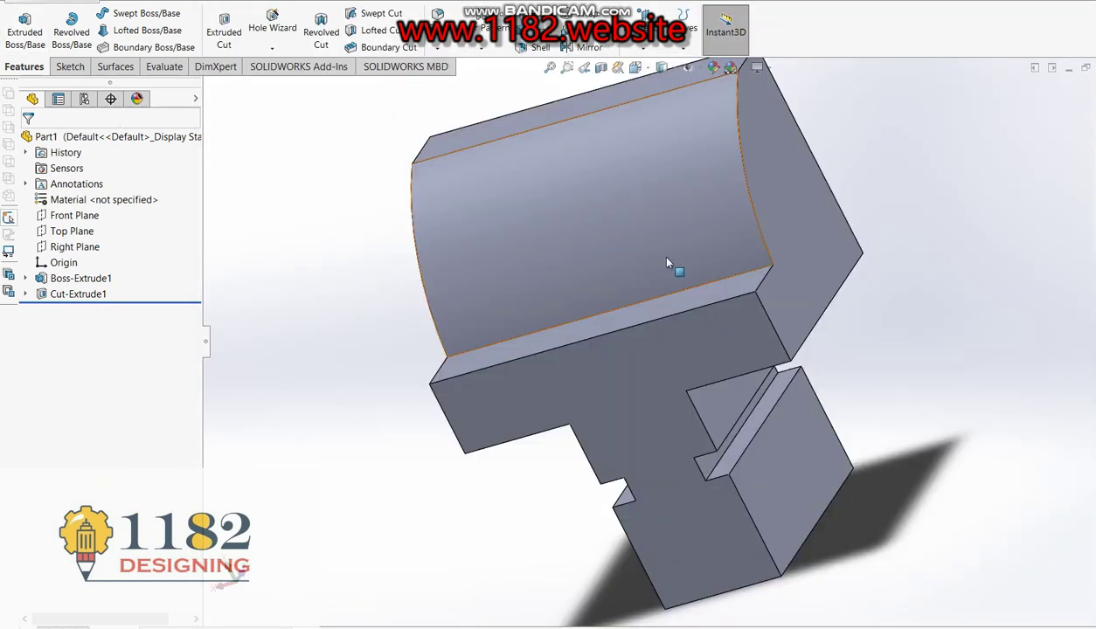
click(24, 26)
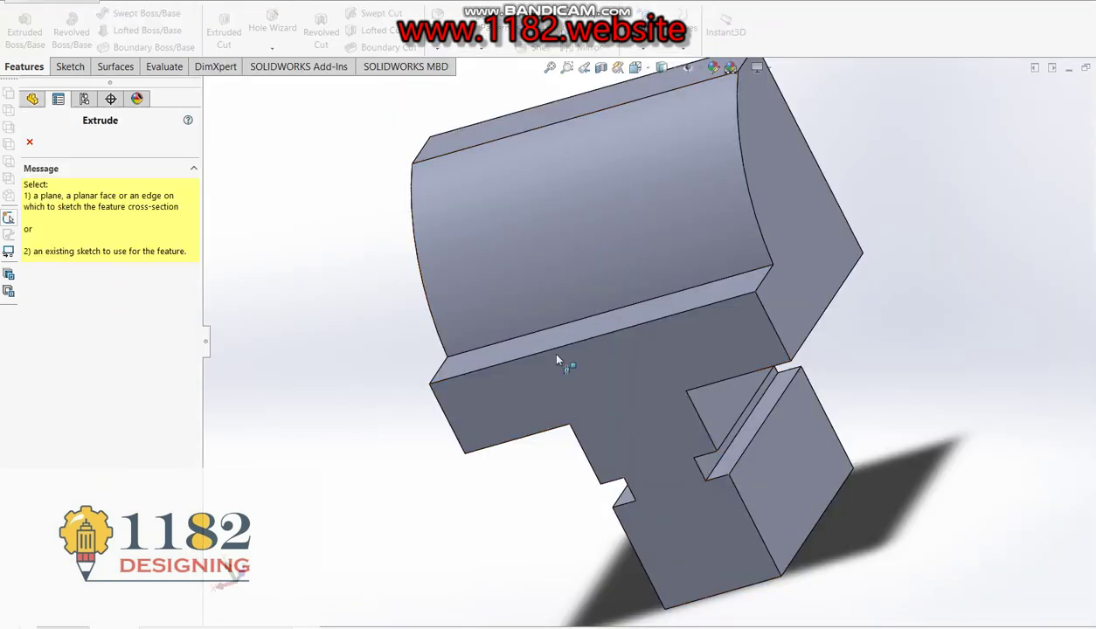
click(618, 399)
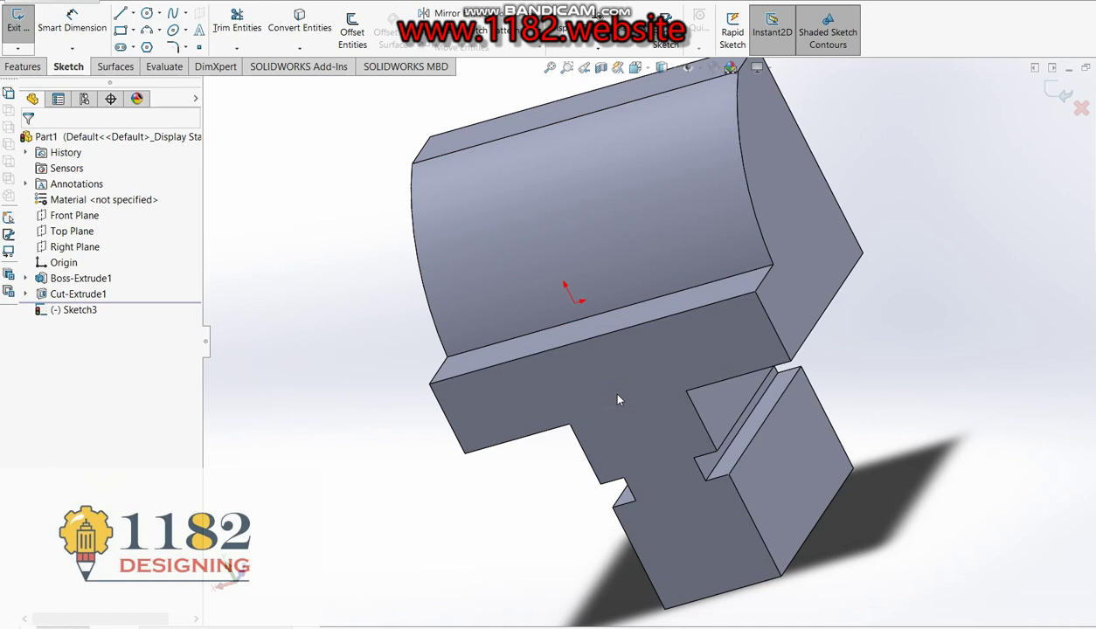
click(146, 13)
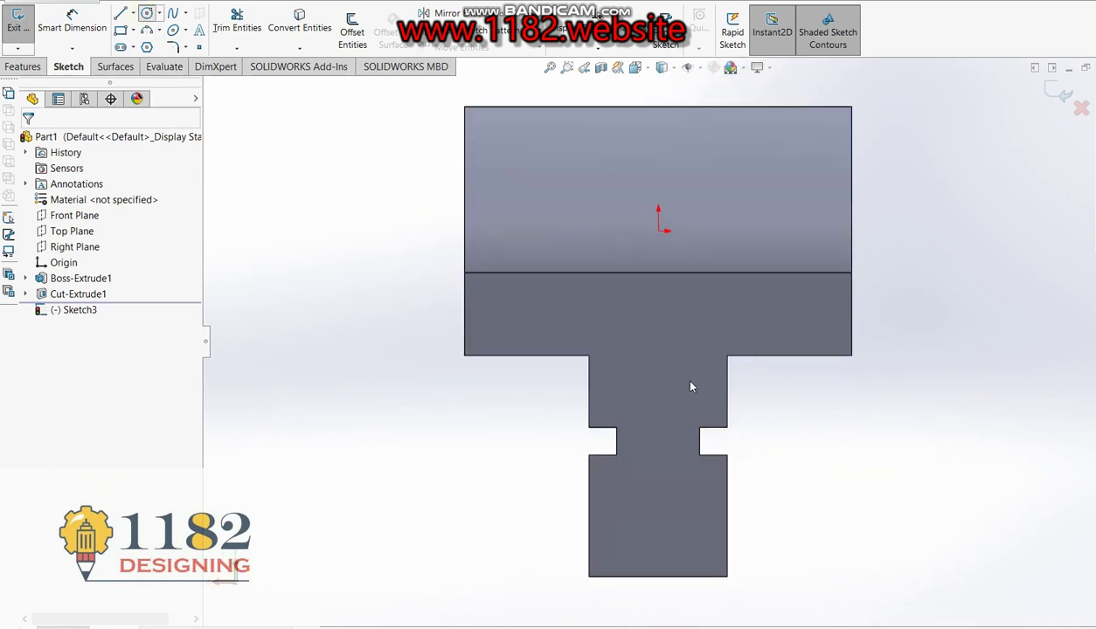
click(658, 290)
click(724, 321)
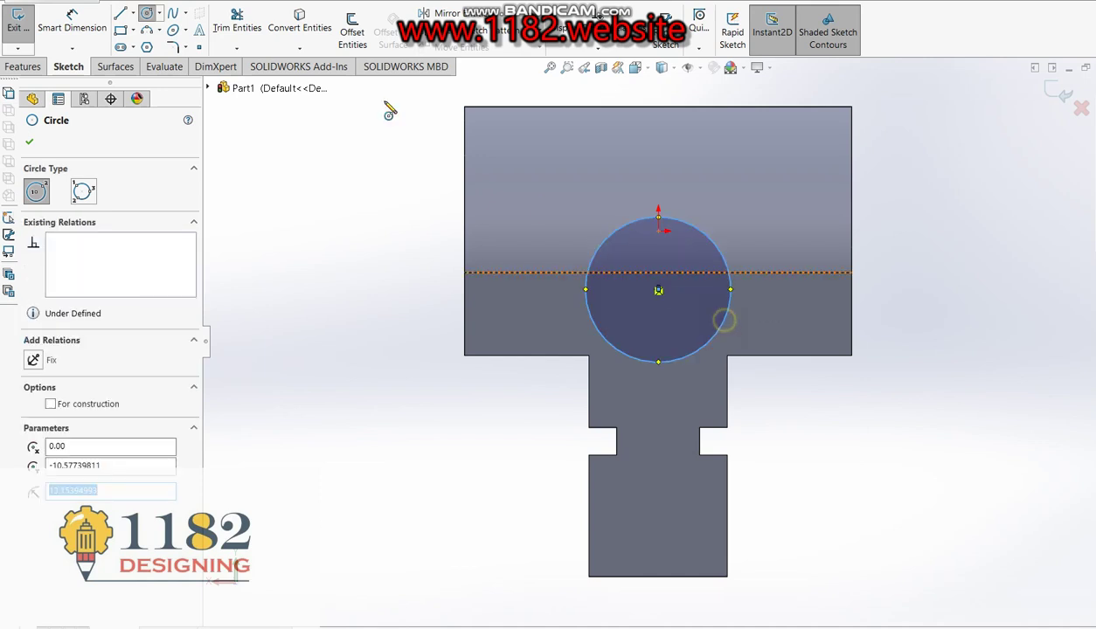
Dimension the circle 55 mm above the bottom edge with a 35 mm diameter
click(72, 22)
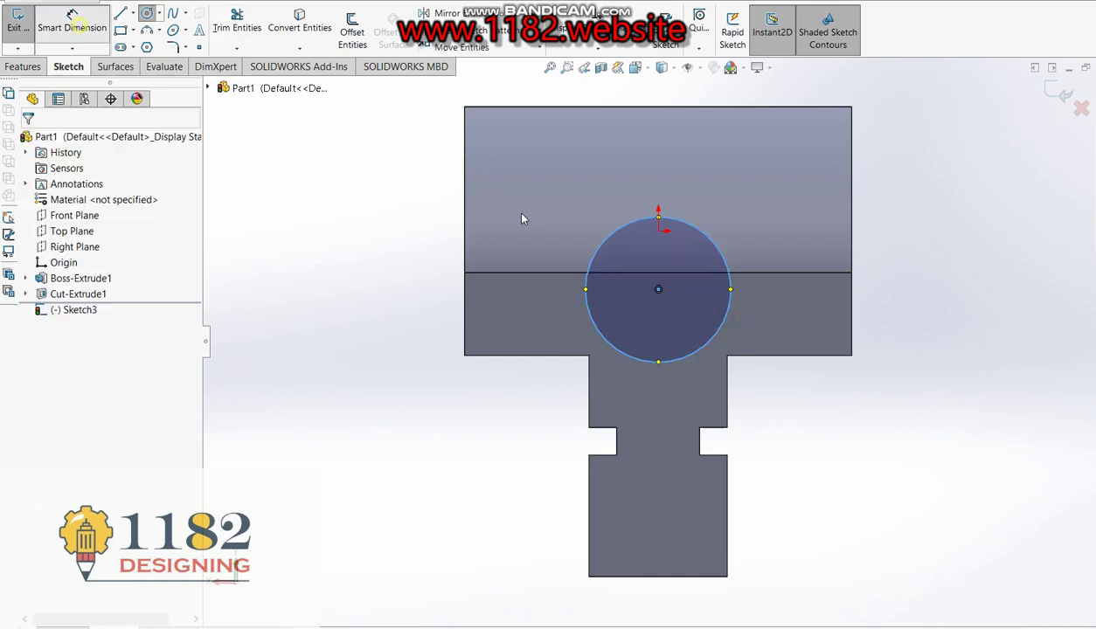
click(660, 294)
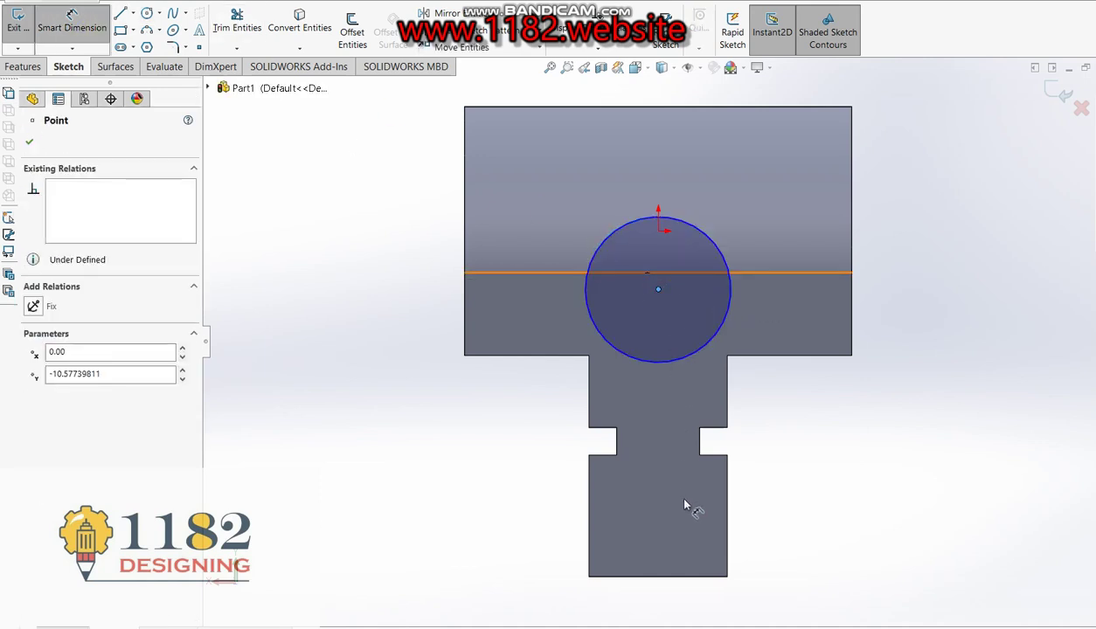
click(686, 577)
click(376, 472)
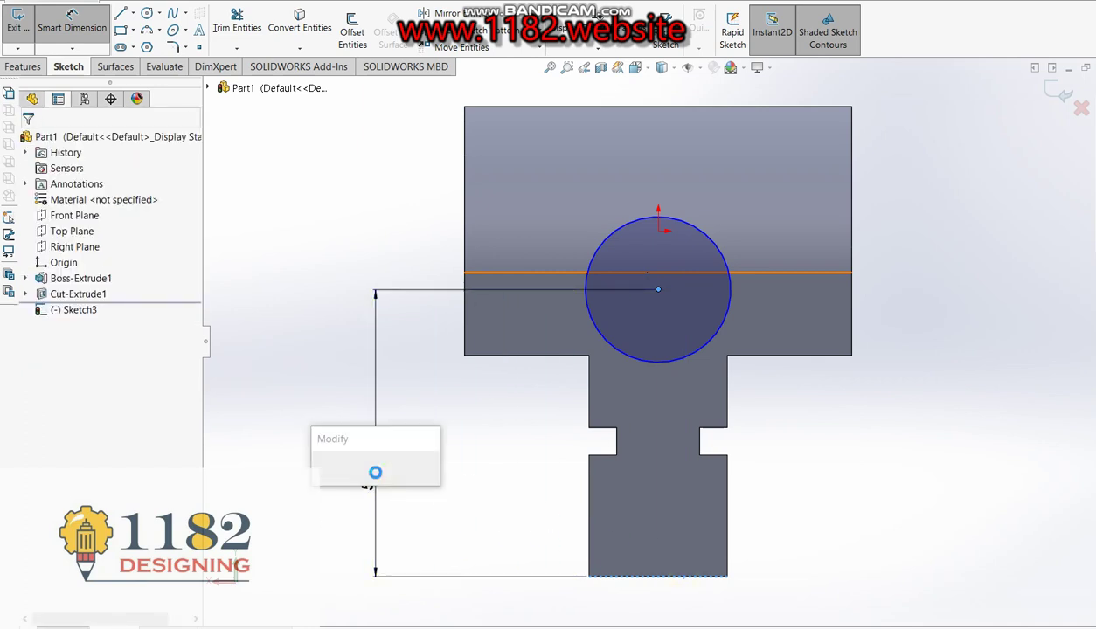
text(55)
key(Return)
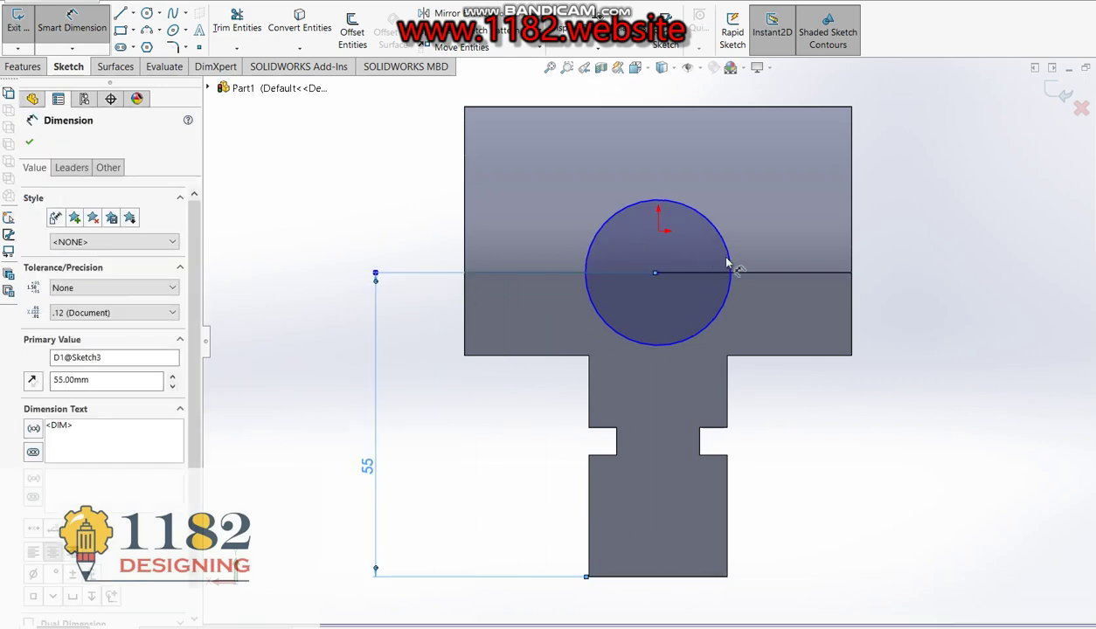
click(729, 257)
click(961, 282)
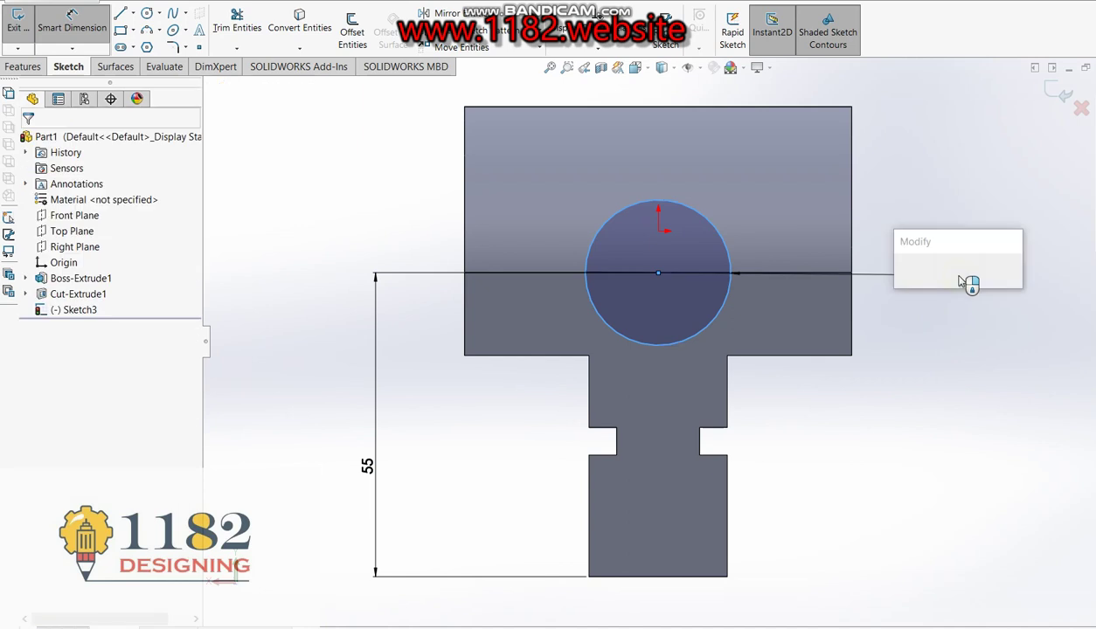
text(35)
key(Return)
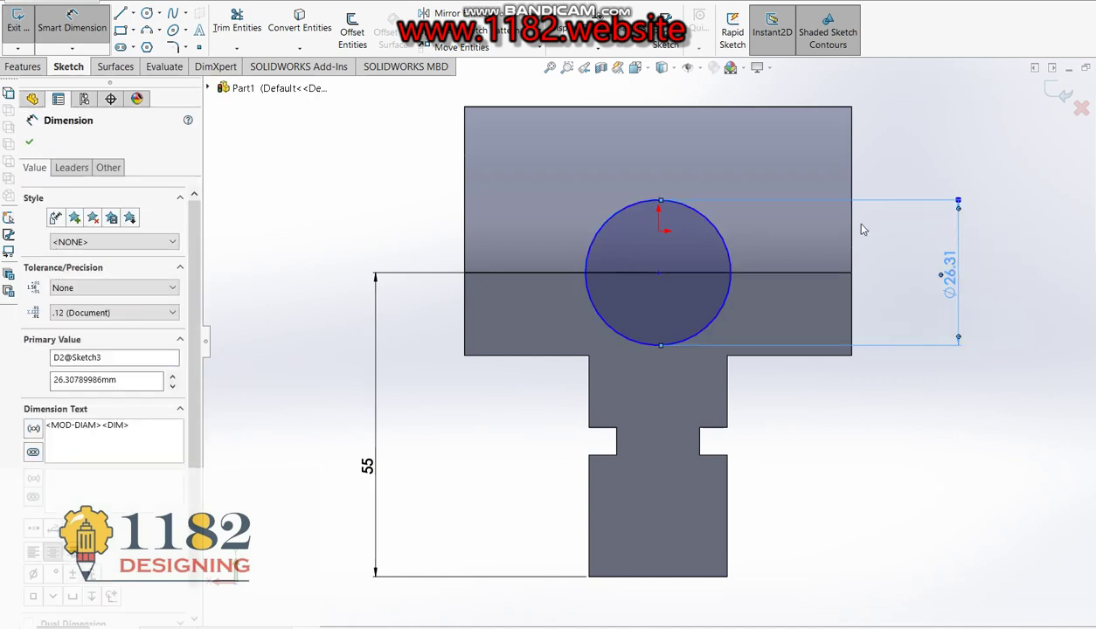
click(1057, 94)
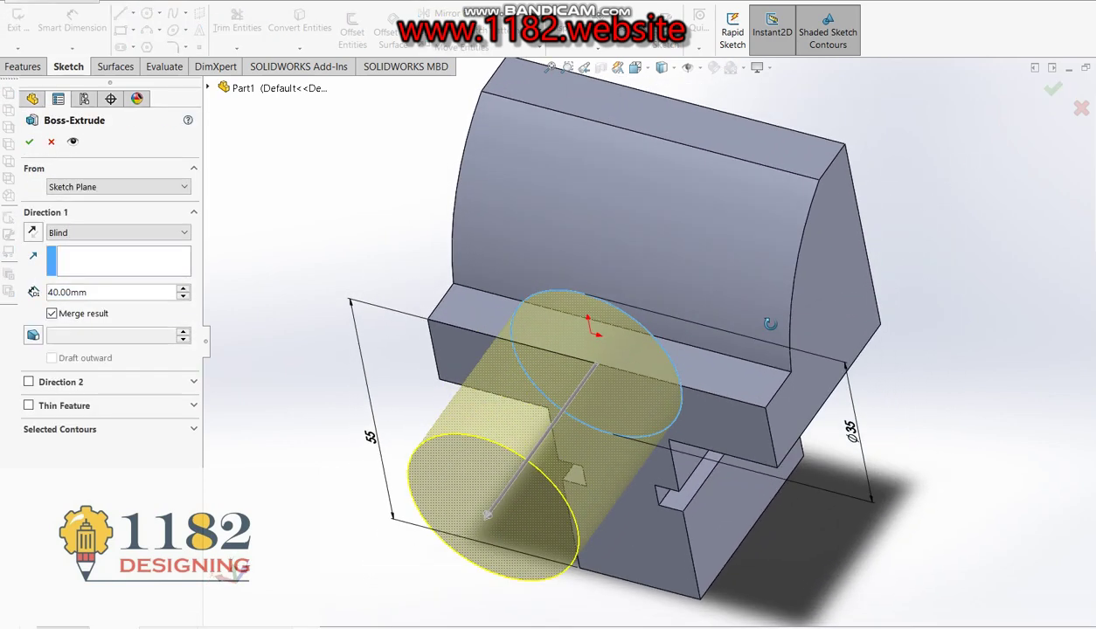
Extrude the Ø35 circle Up To Surface, ending at the curved top face
click(108, 232)
click(111, 276)
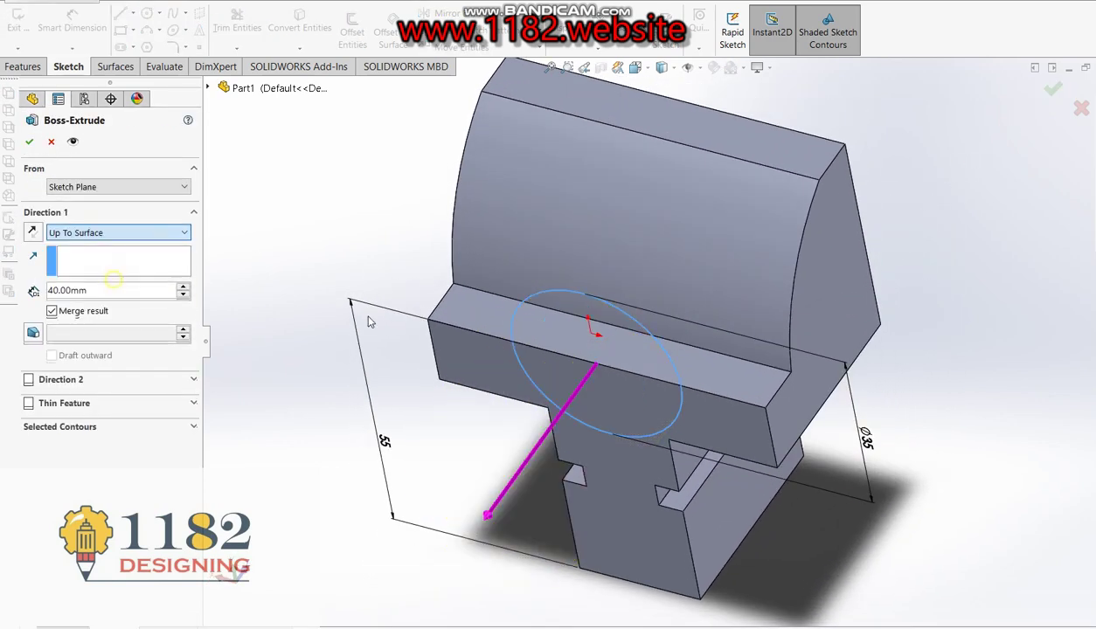
click(690, 218)
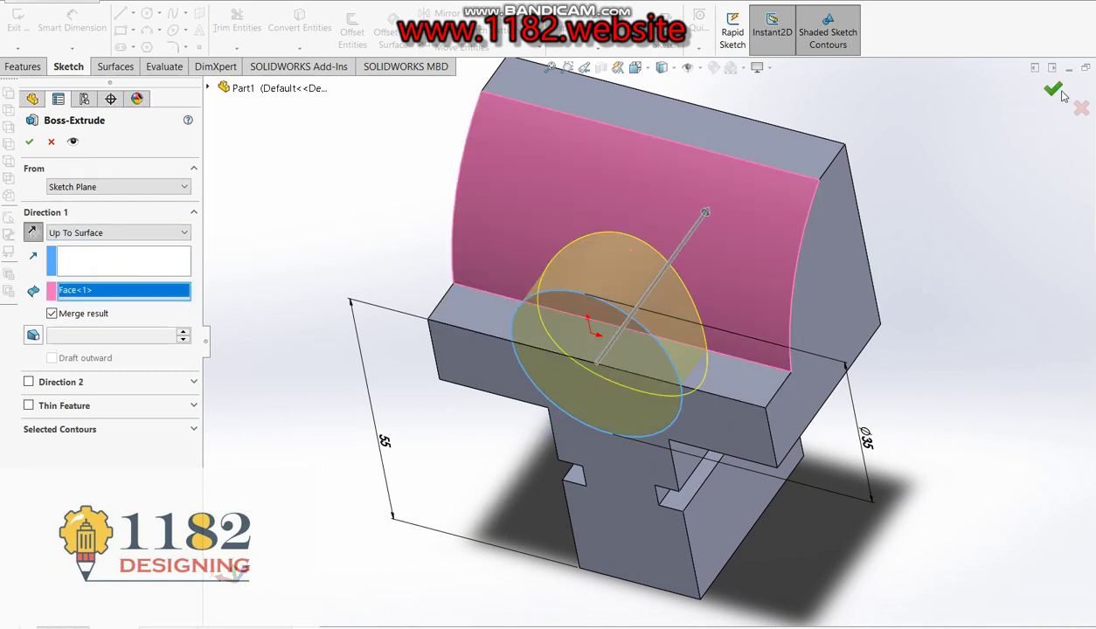
click(1050, 91)
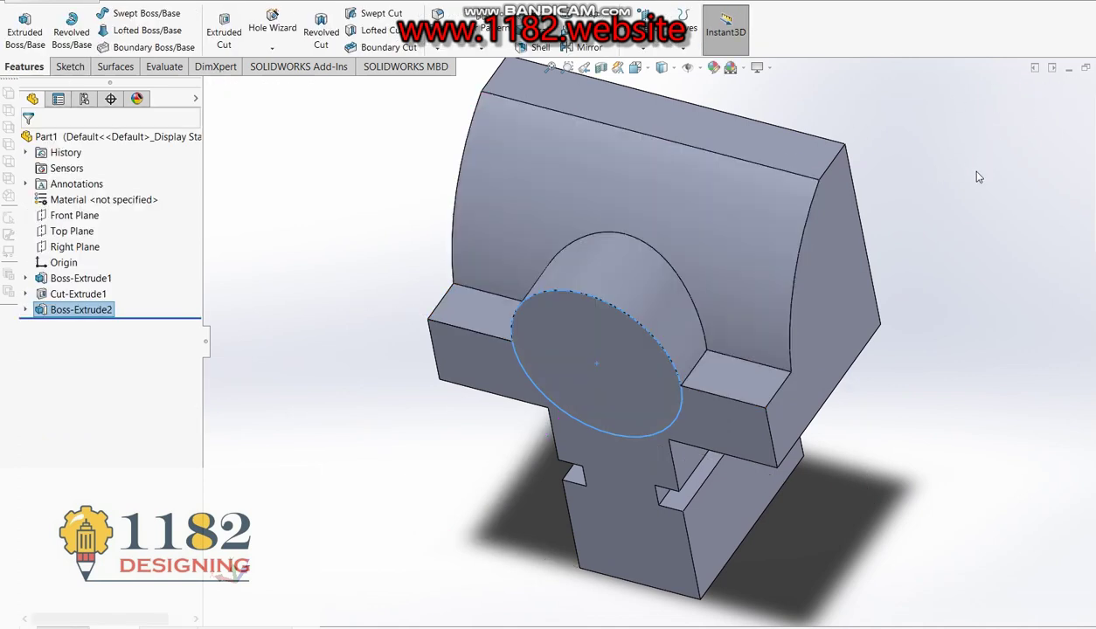
click(966, 122)
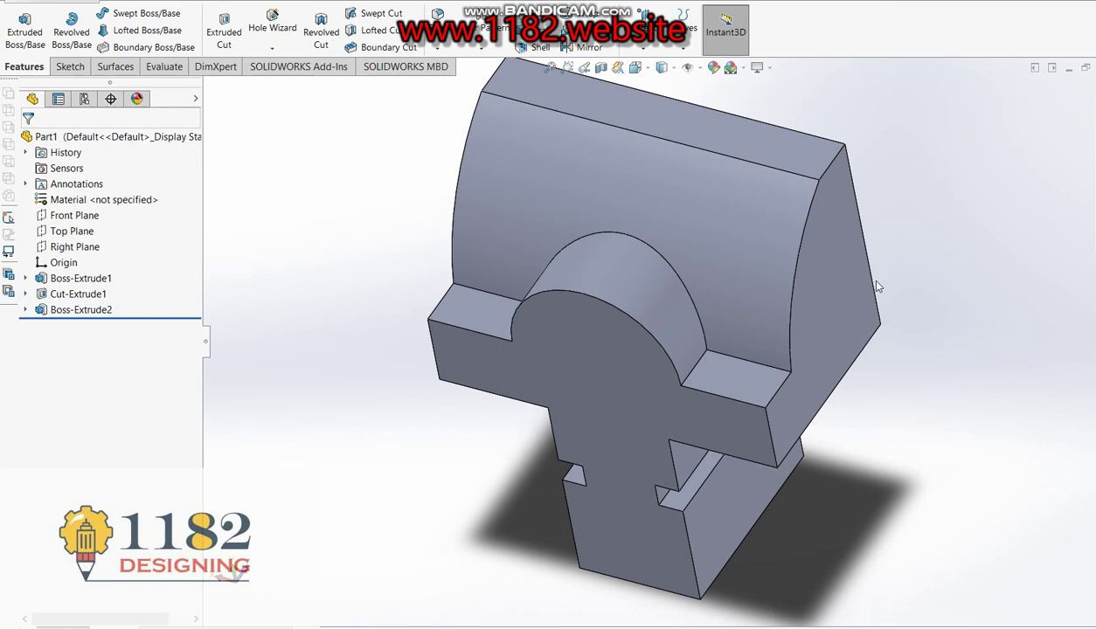
key(alt+Tab)
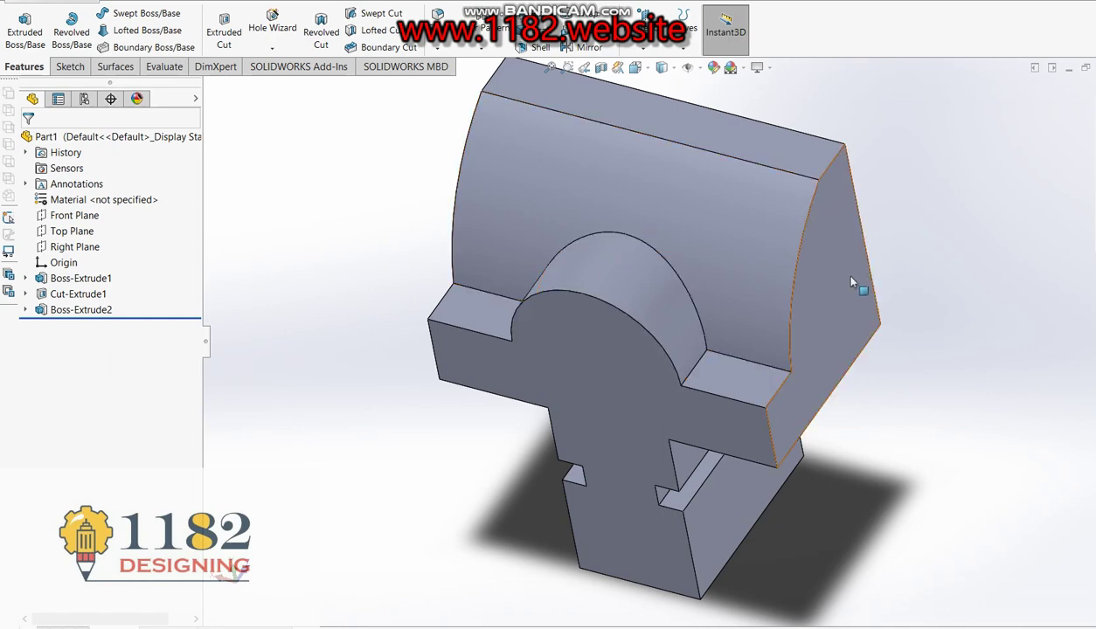
mouse_move(834, 271)
middle_down()
mouse_move(655, 376)
mouse_move(597, 279)
middle_up()
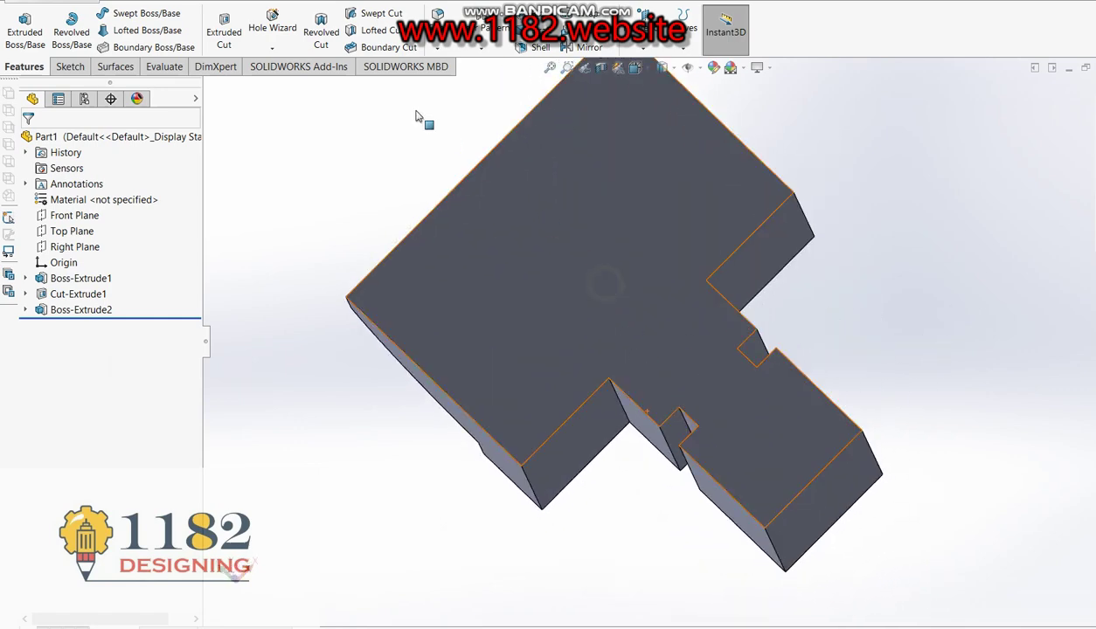
click(599, 280)
Sketch a left and a right circle on the flat back face
click(616, 258)
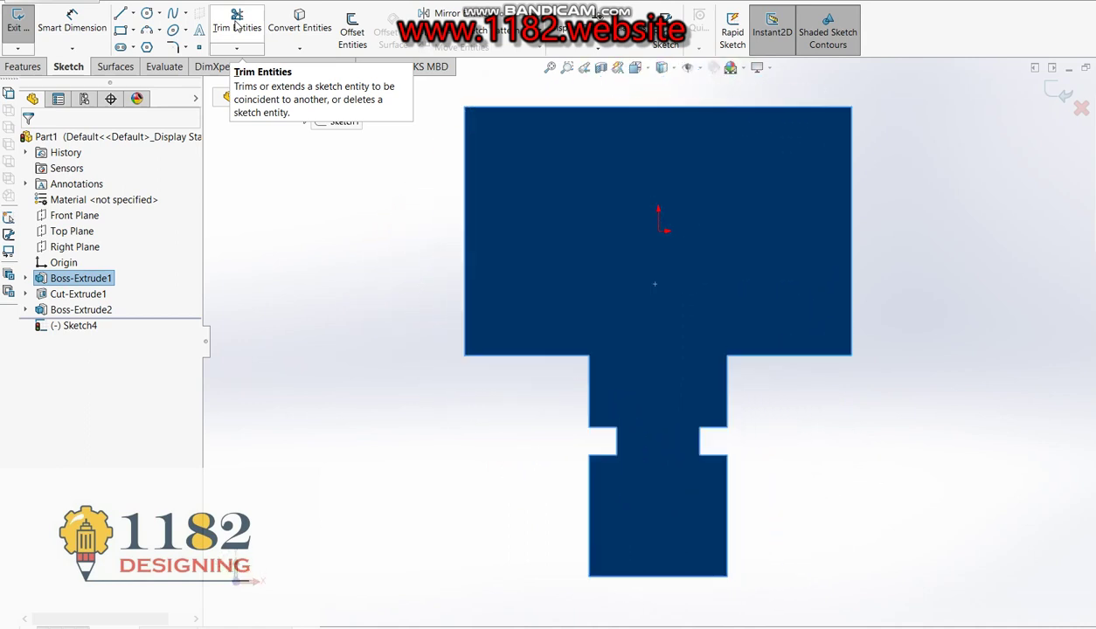
click(301, 236)
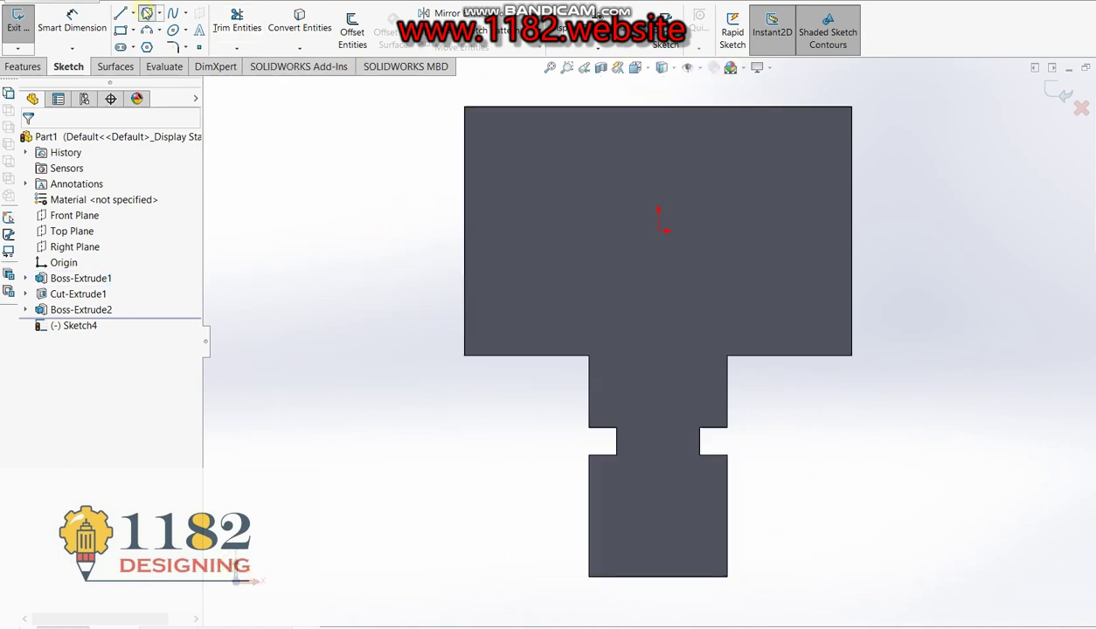
click(147, 13)
click(535, 218)
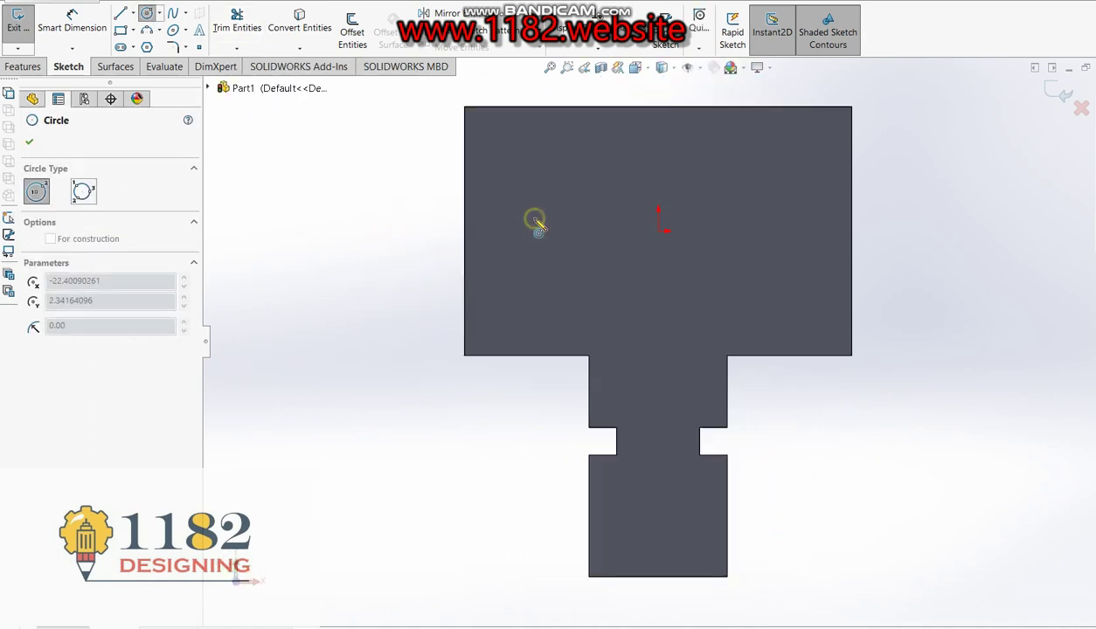
click(549, 232)
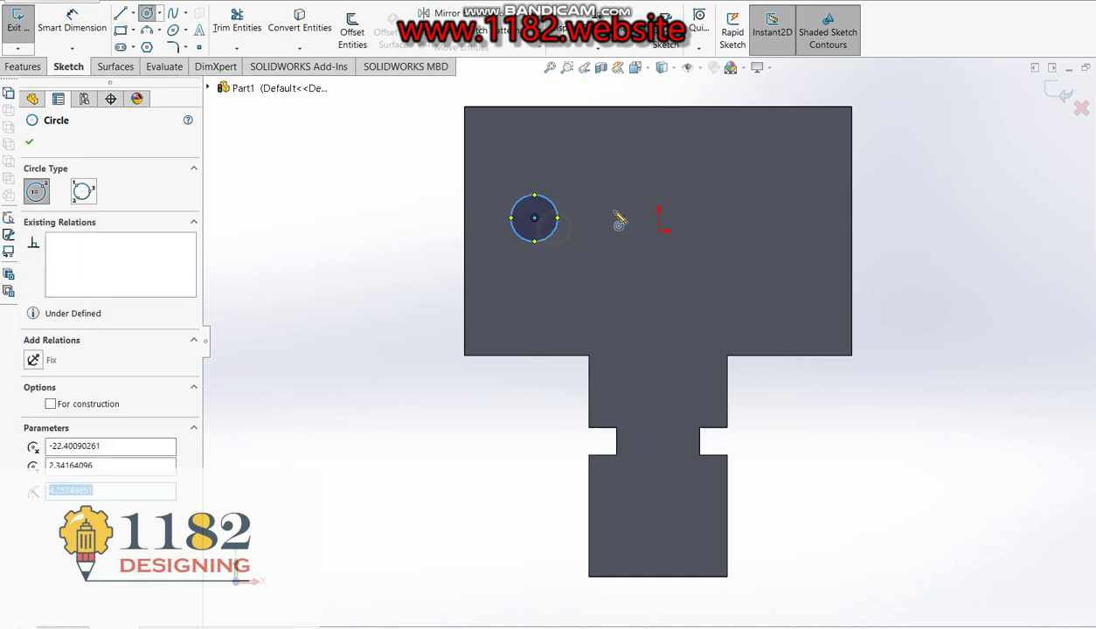
click(741, 218)
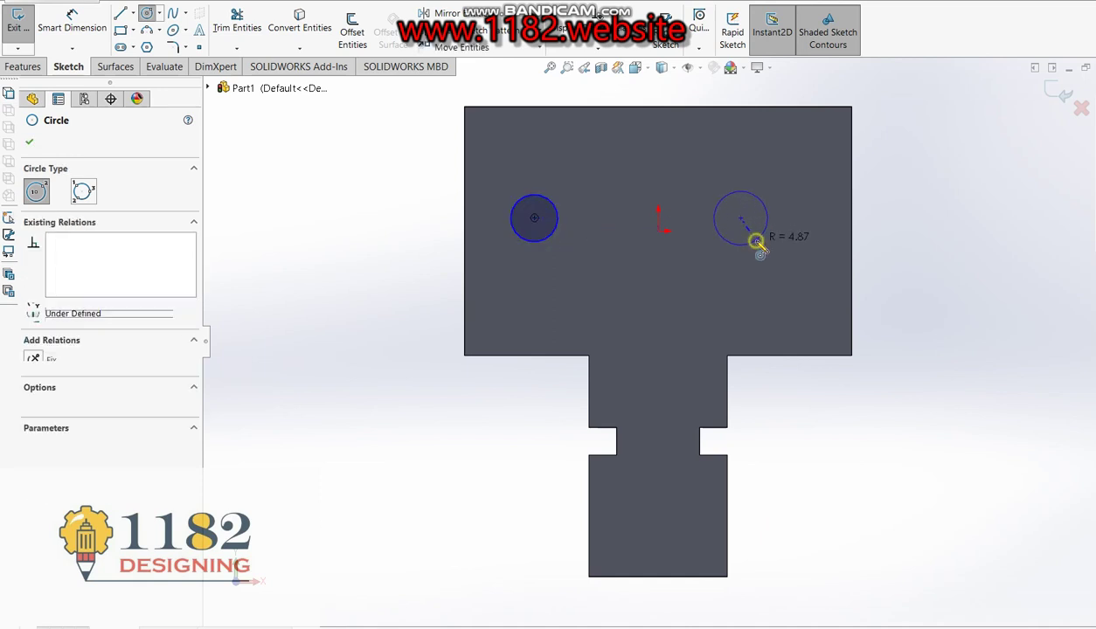
click(761, 237)
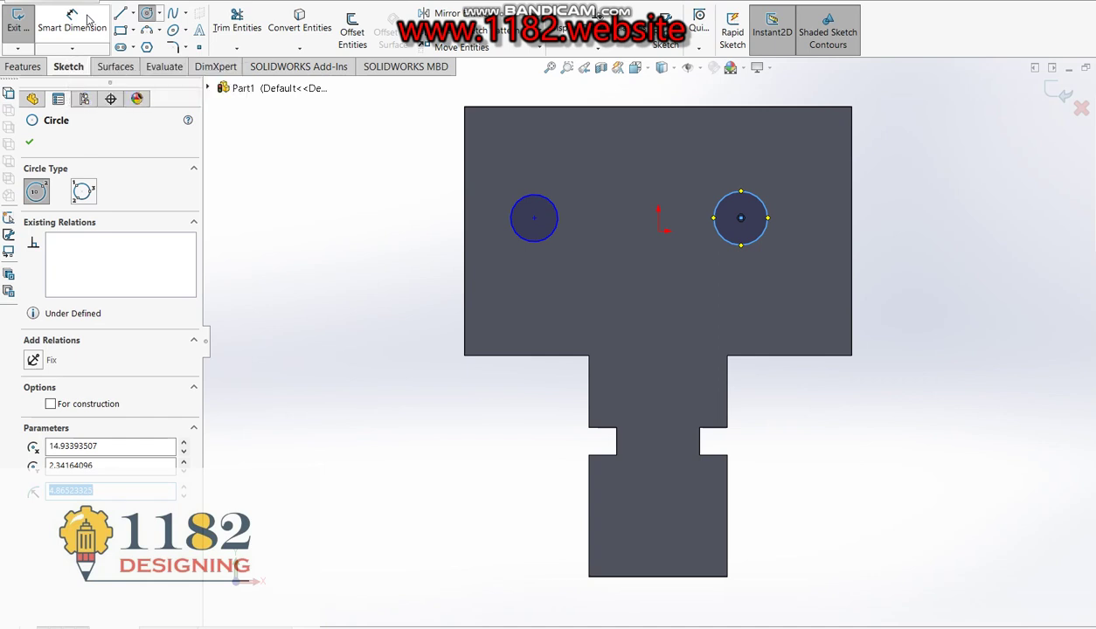
Give the two circles an Equal relation so they share one size
key(Escape)
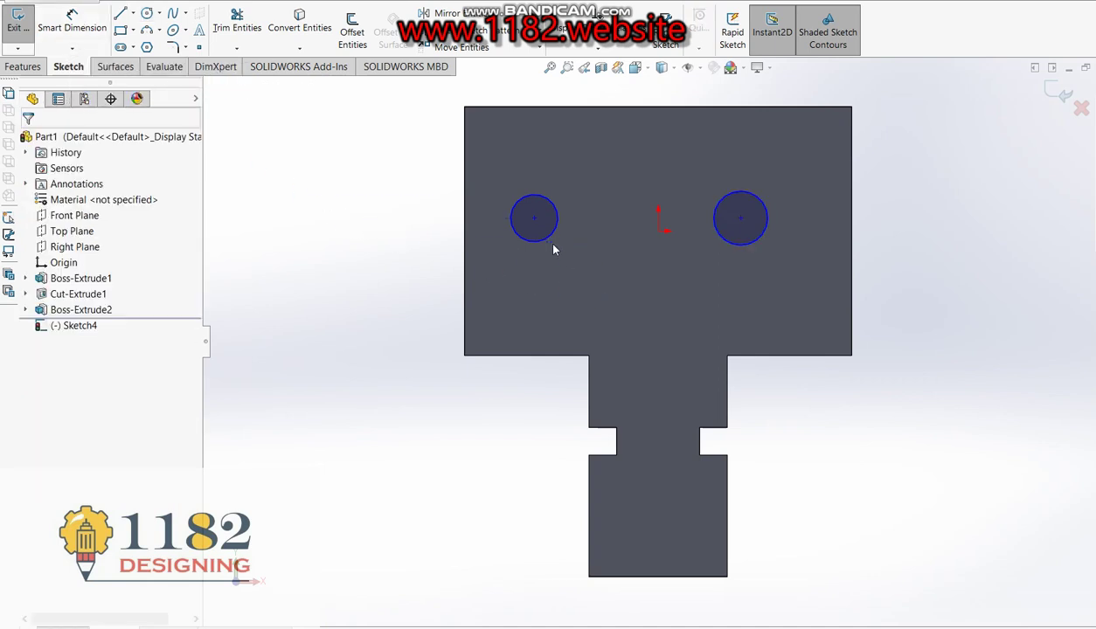
click(551, 245)
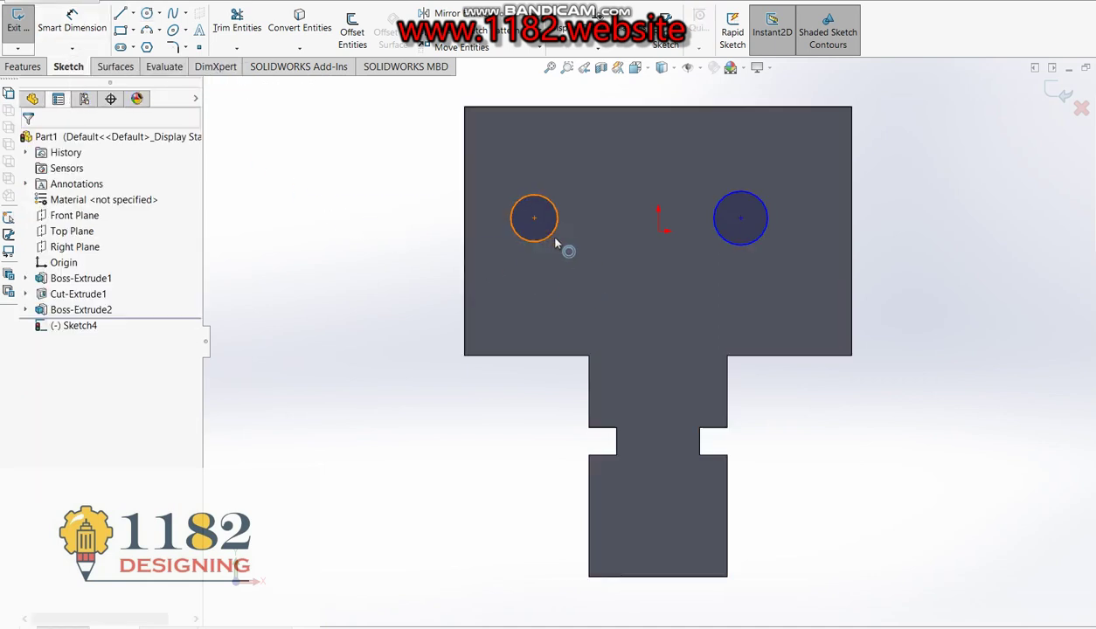
ctrl+click(731, 239)
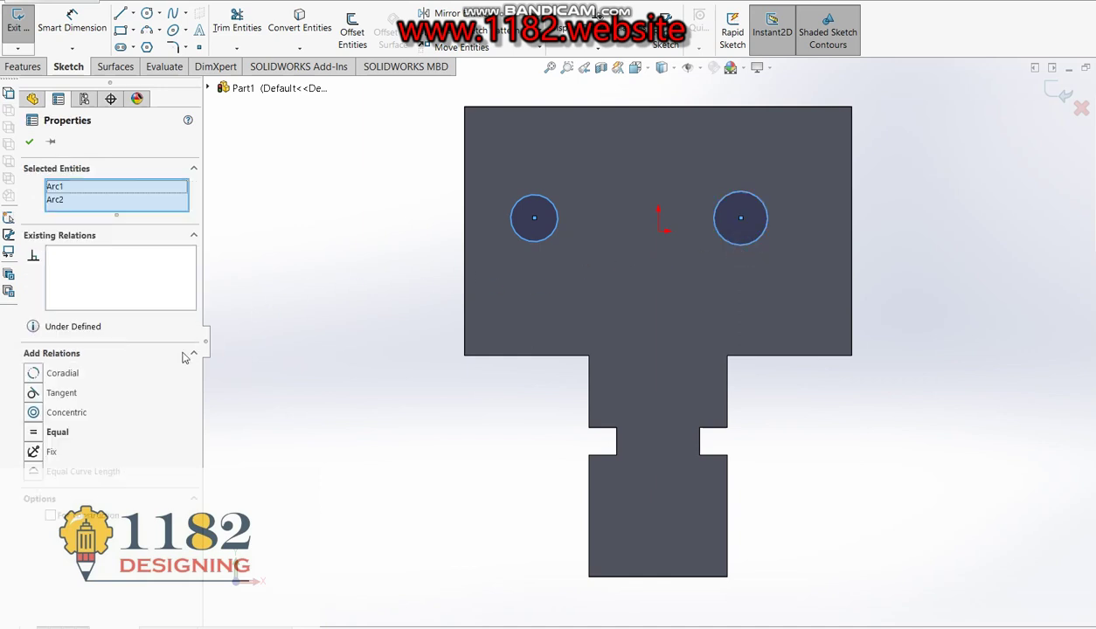
click(54, 432)
click(348, 247)
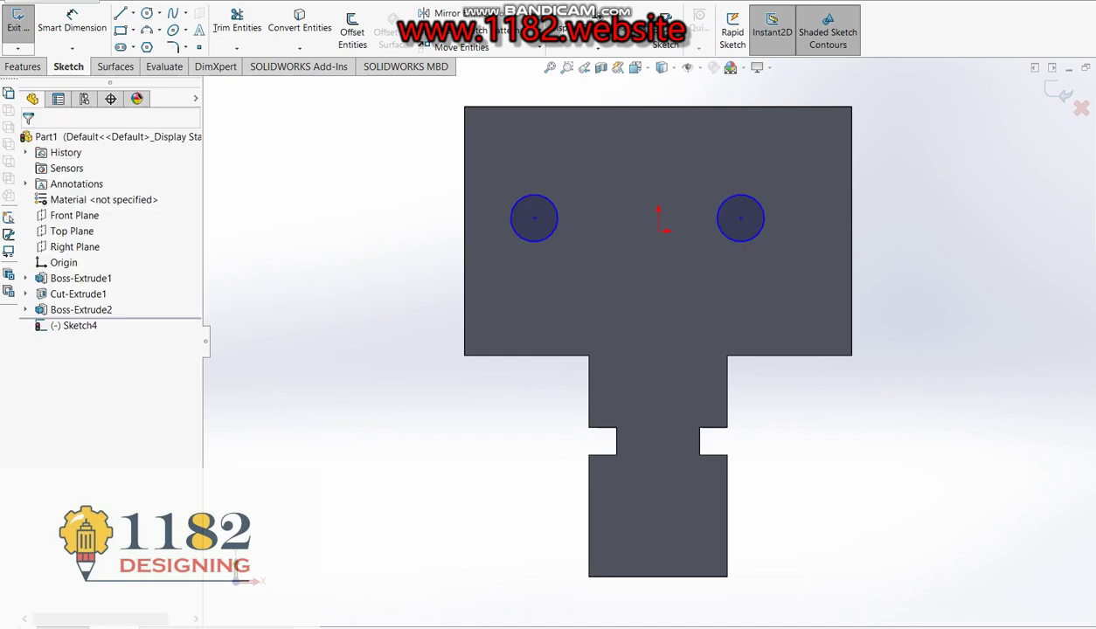
Space the two circle centres 40 mm apart
click(534, 218)
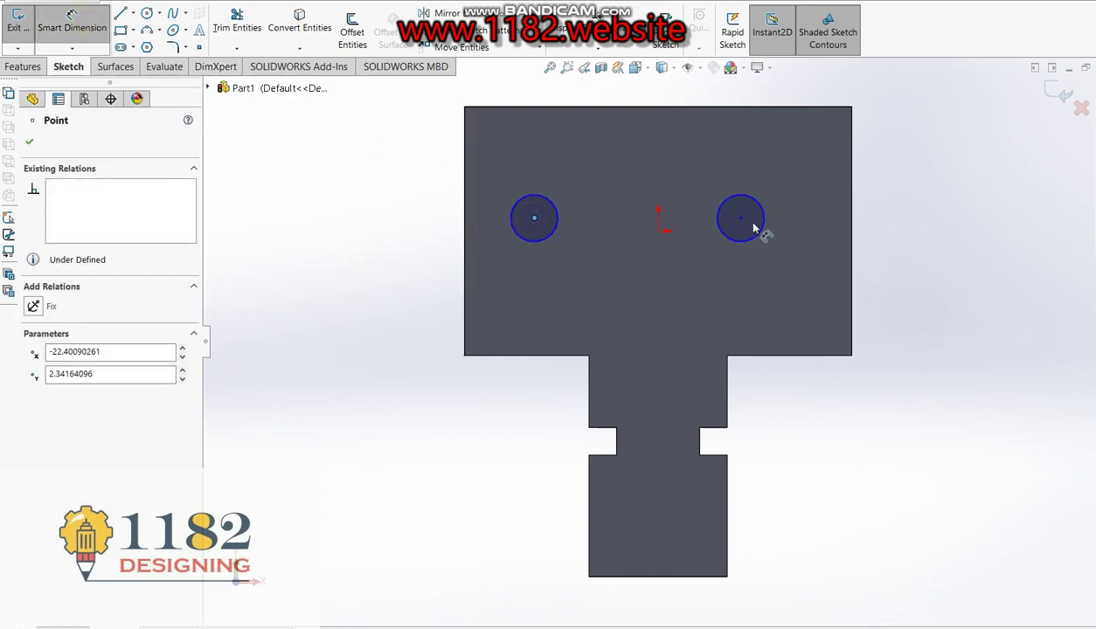
click(741, 218)
click(637, 172)
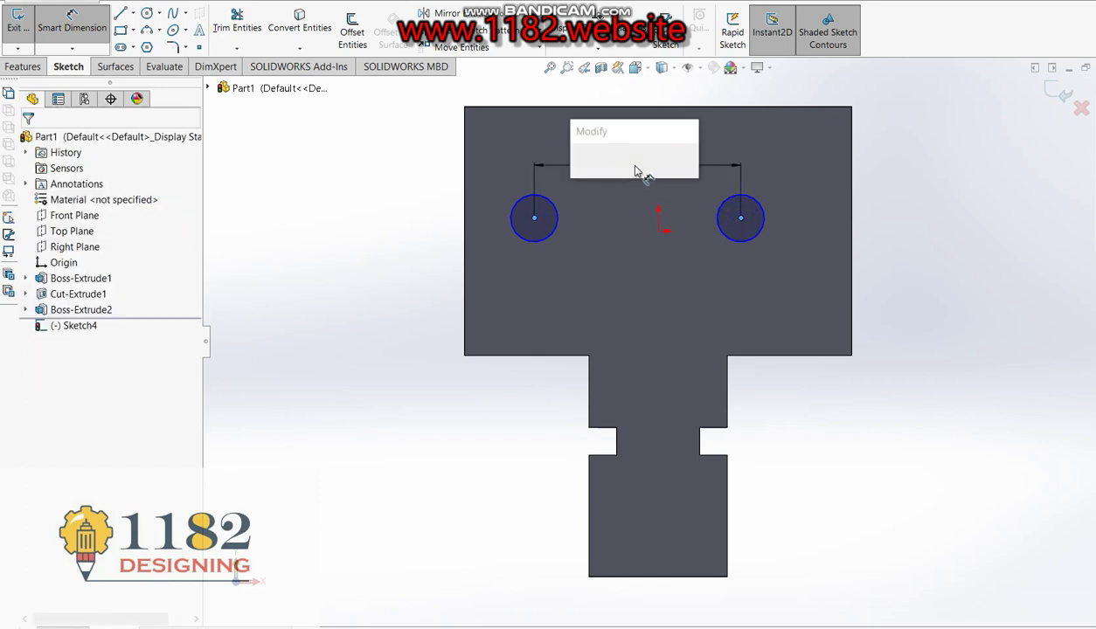
text(4)
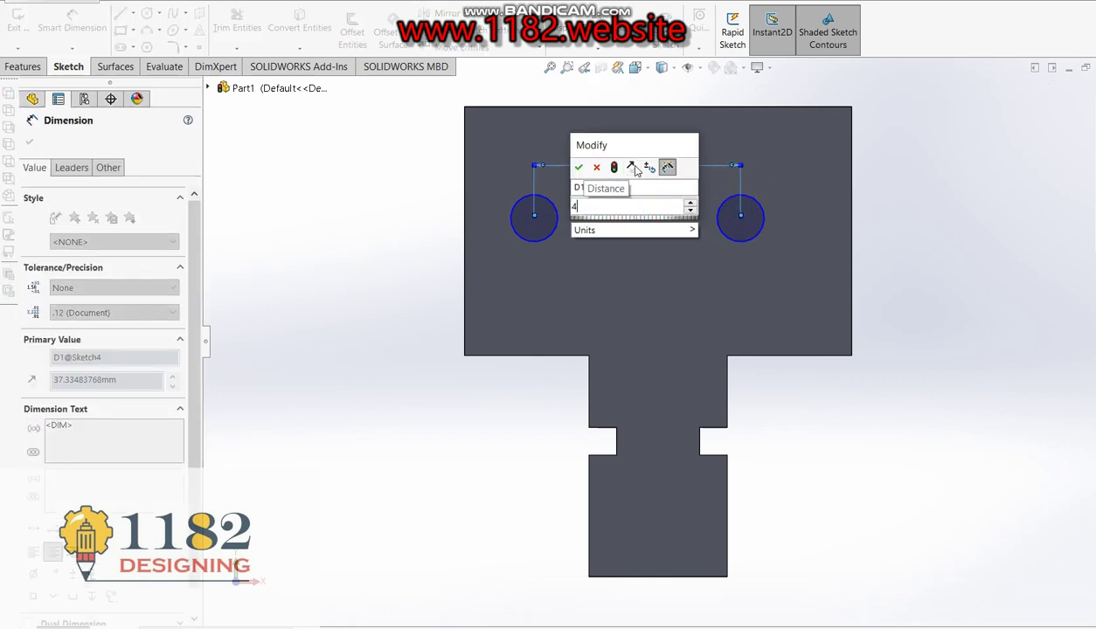
text(0)
key(Return)
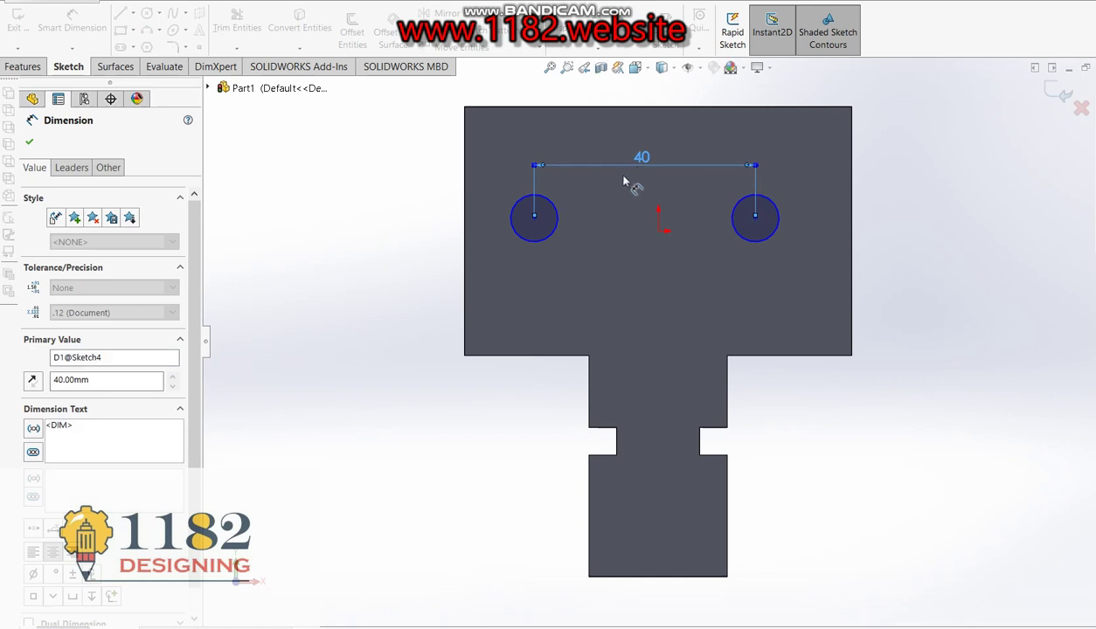
After checking the reference drawing, place the circles 20 mm below the top edge
click(862, 612)
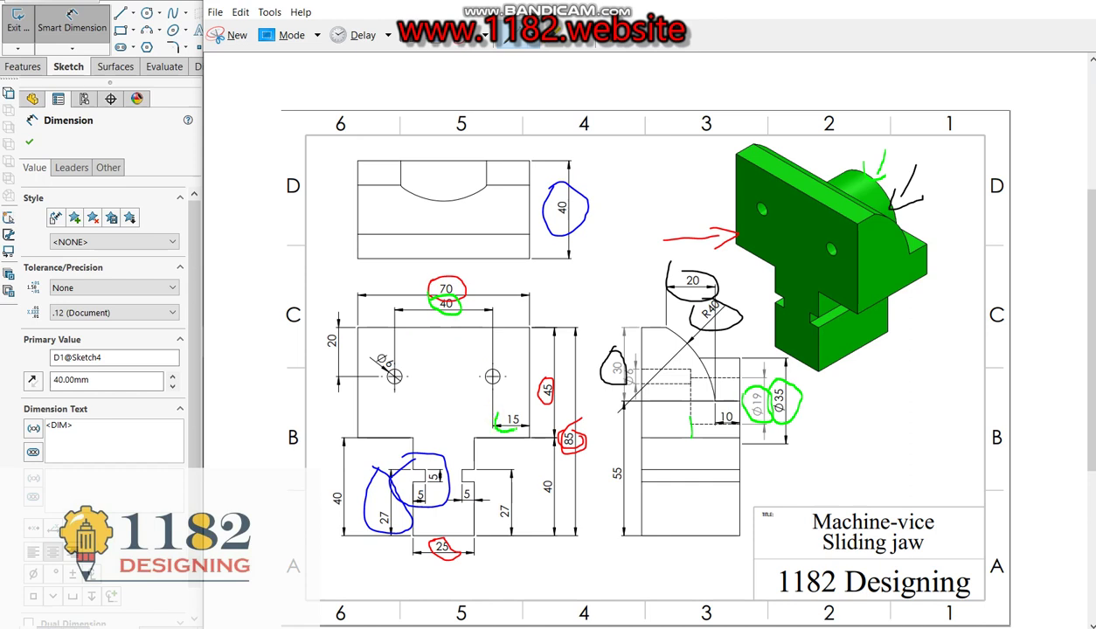
drag(533, 409, 491, 413)
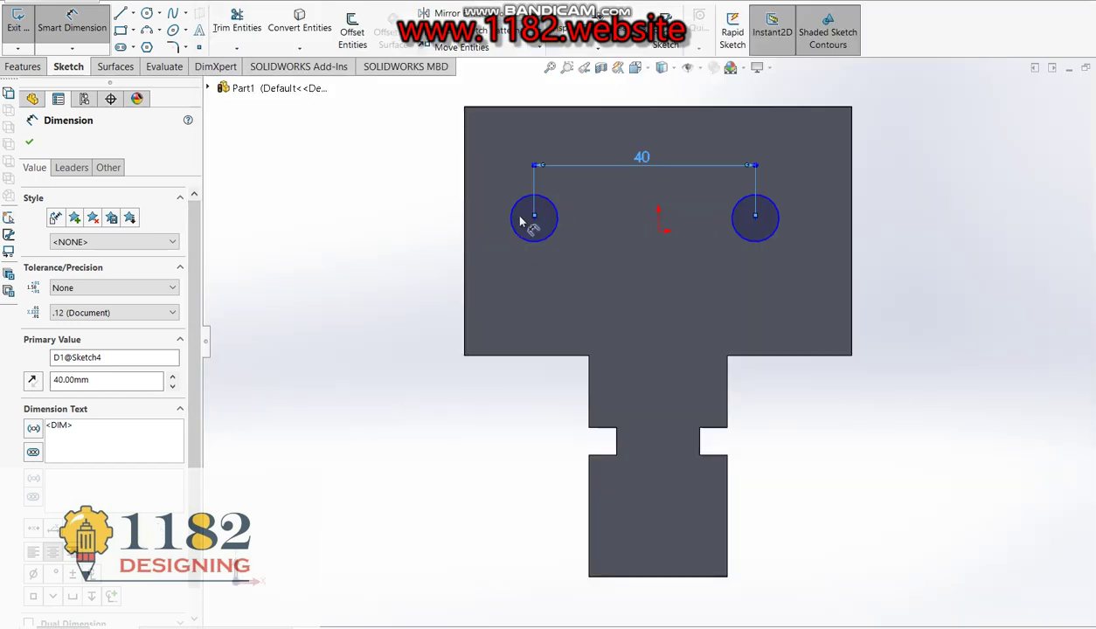
click(556, 229)
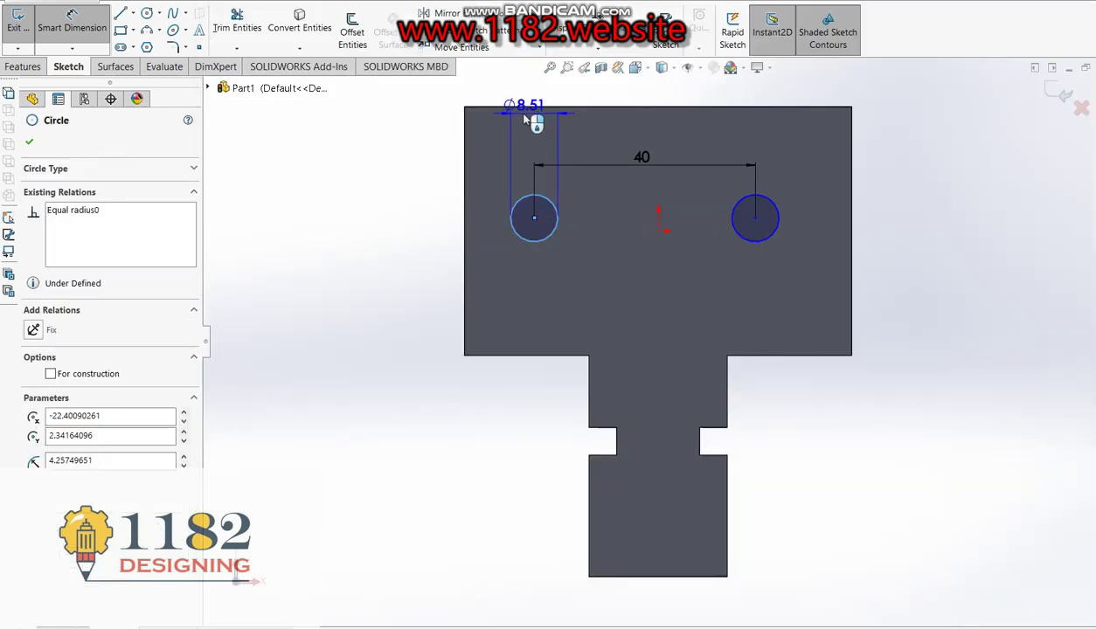
click(523, 107)
click(399, 149)
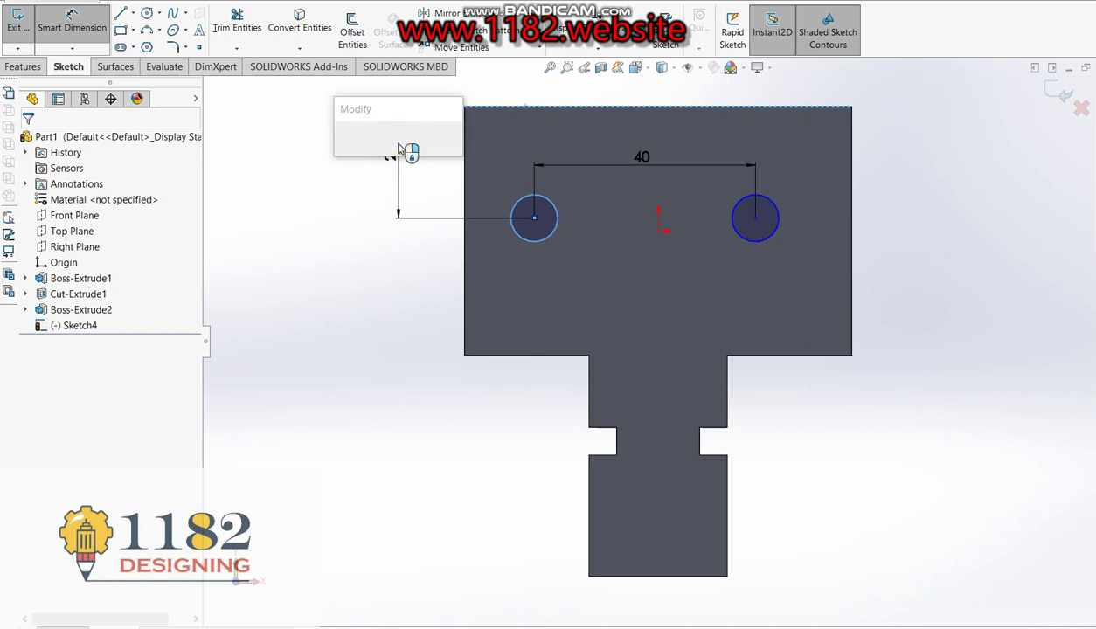
text(15)
key(Return)
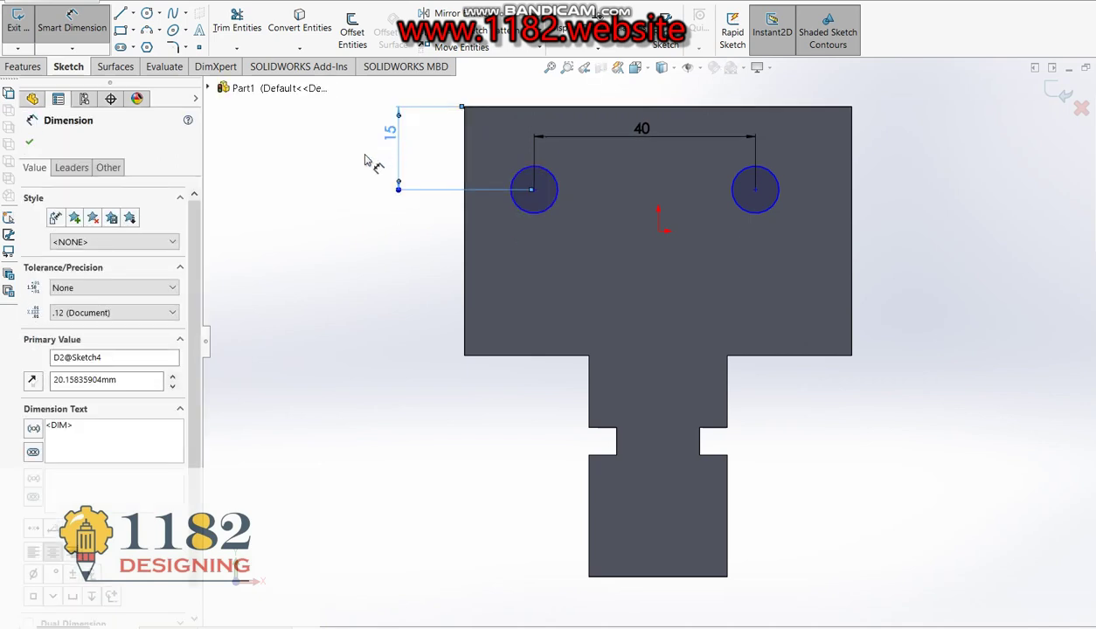
double_click(392, 133)
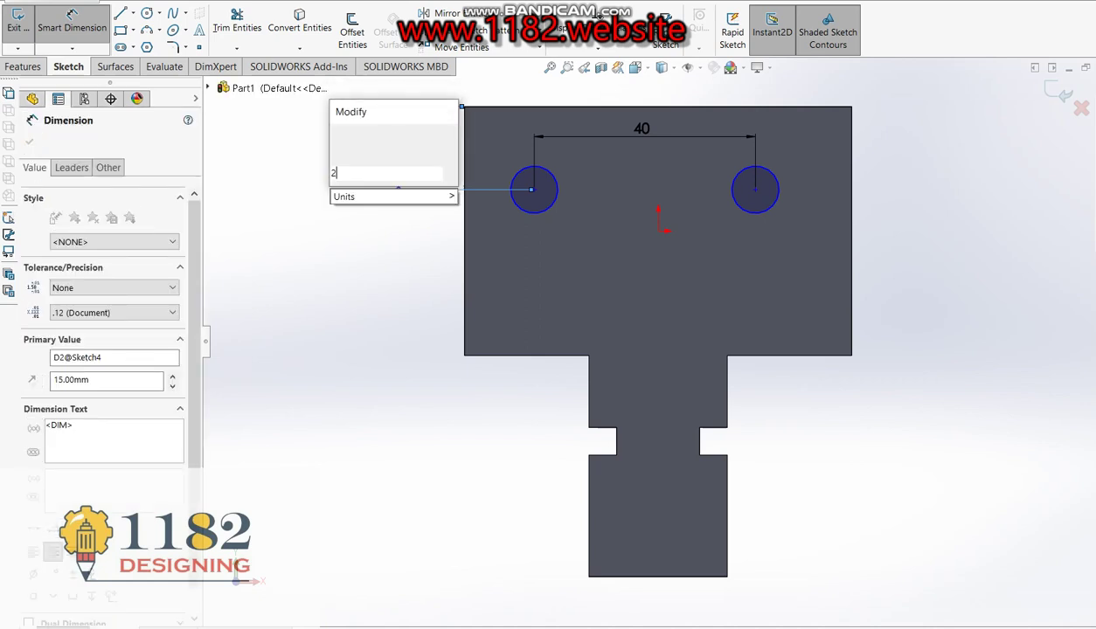
text(20)
key(Return)
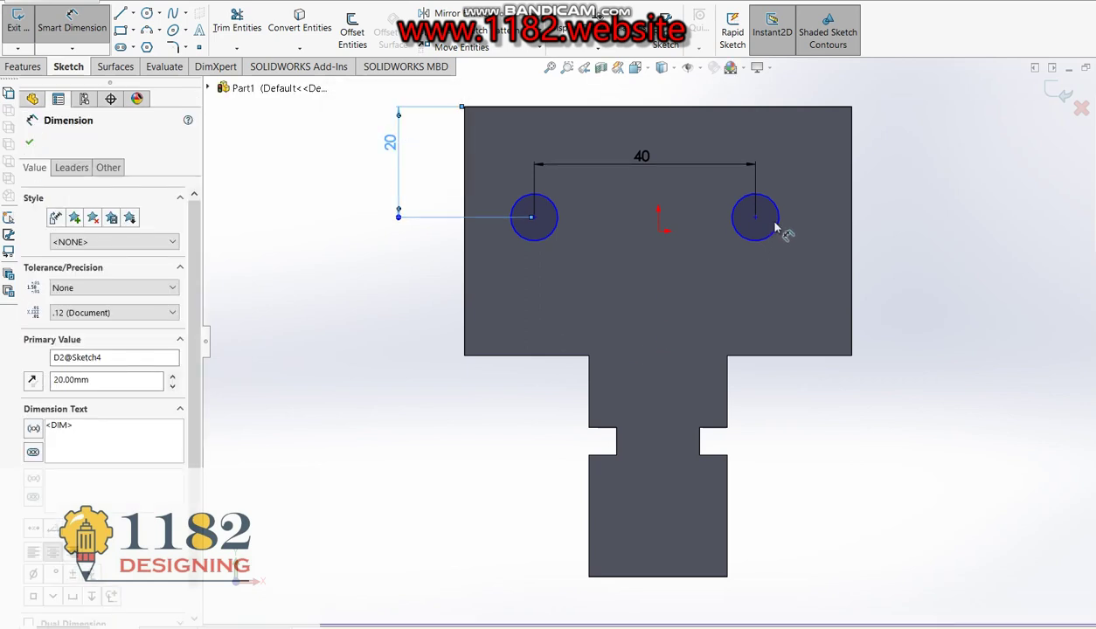
Set the right circle 15 mm from the part's right edge
click(766, 226)
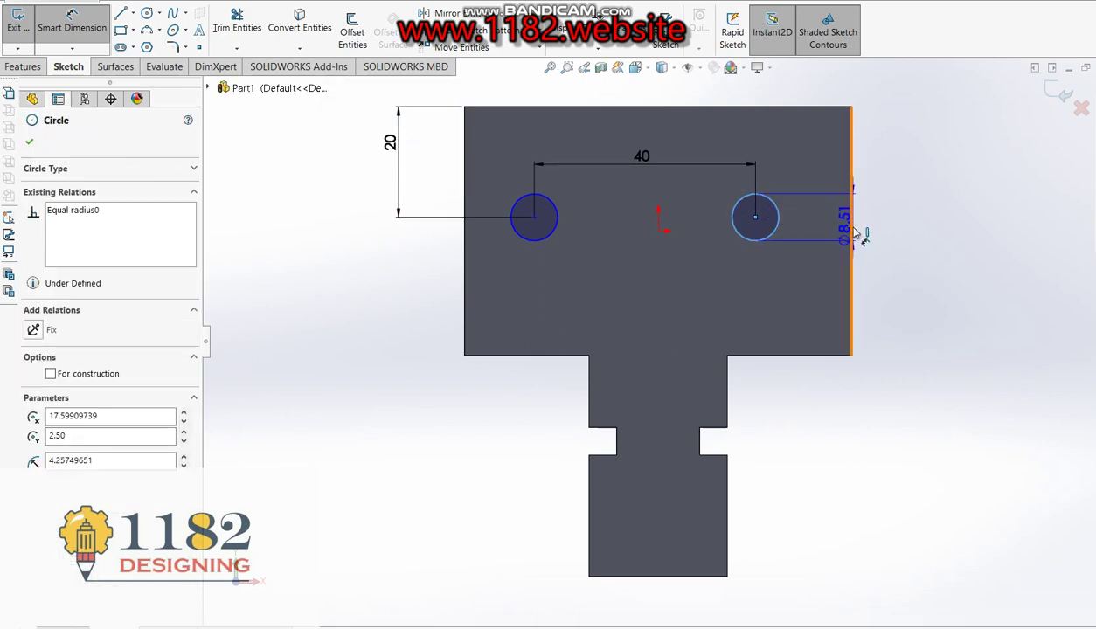
click(852, 229)
click(912, 298)
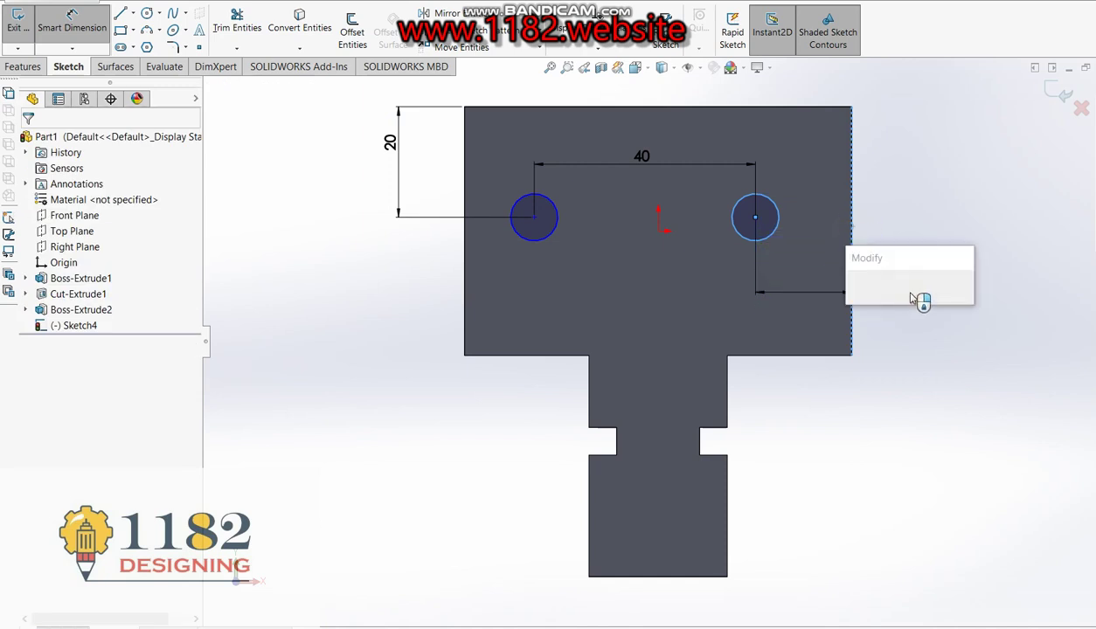
text(15)
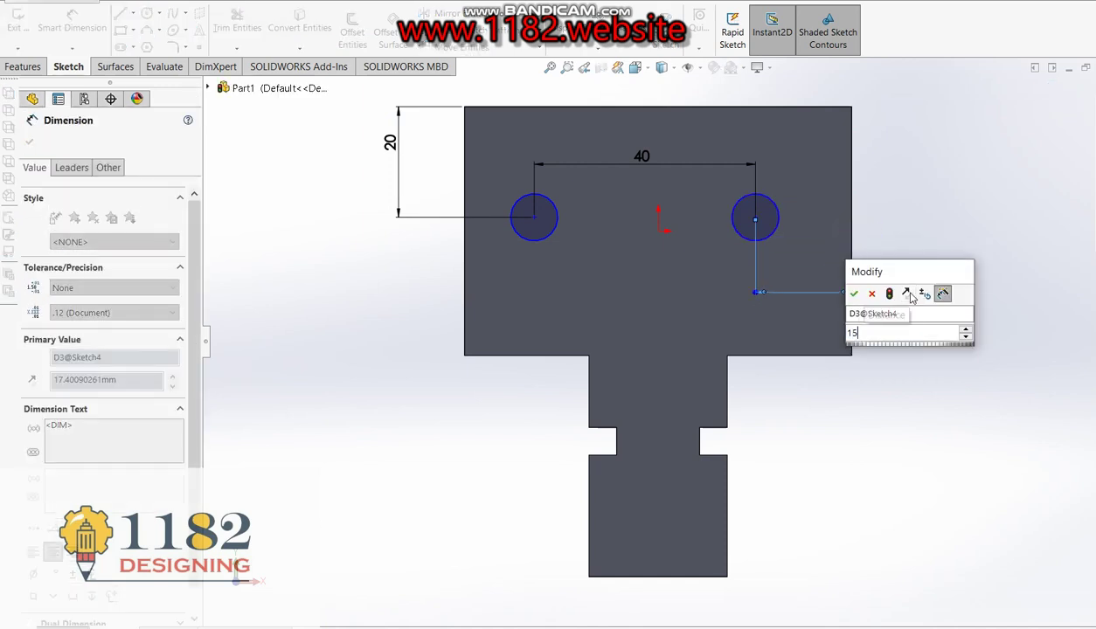
key(Escape)
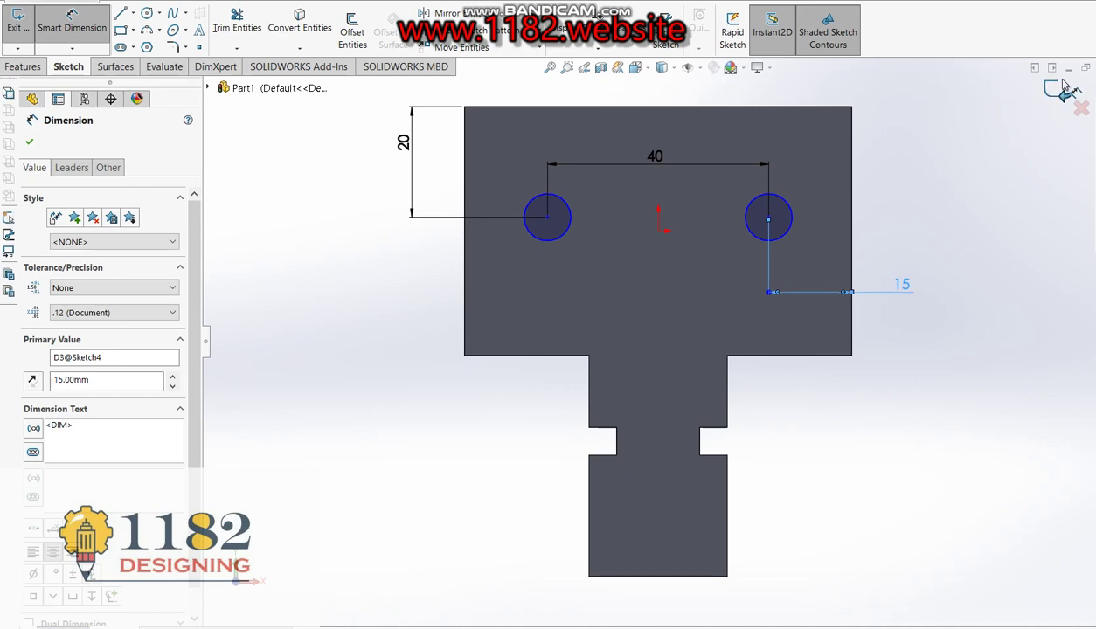
Cut both sketched circles as blind holes 20 mm deep
click(1066, 102)
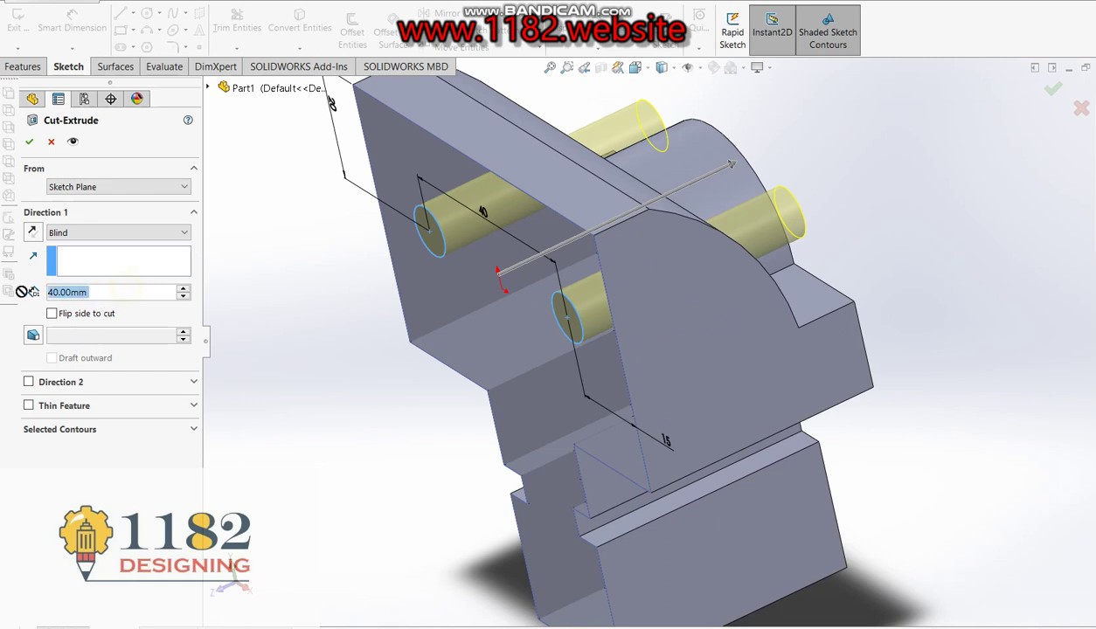
text(20)
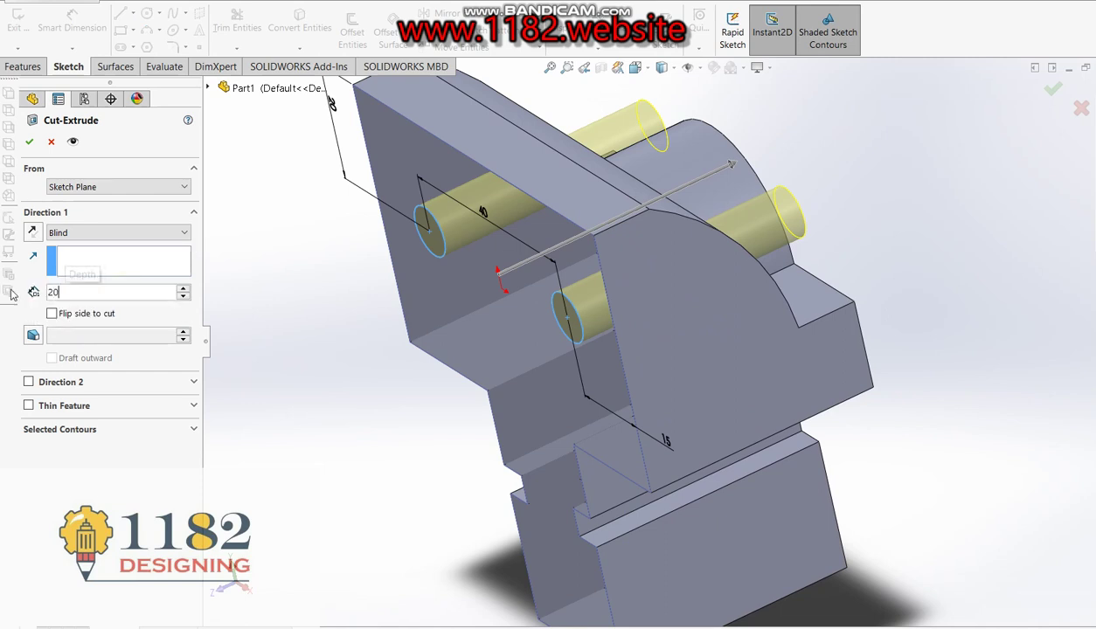
key(Return)
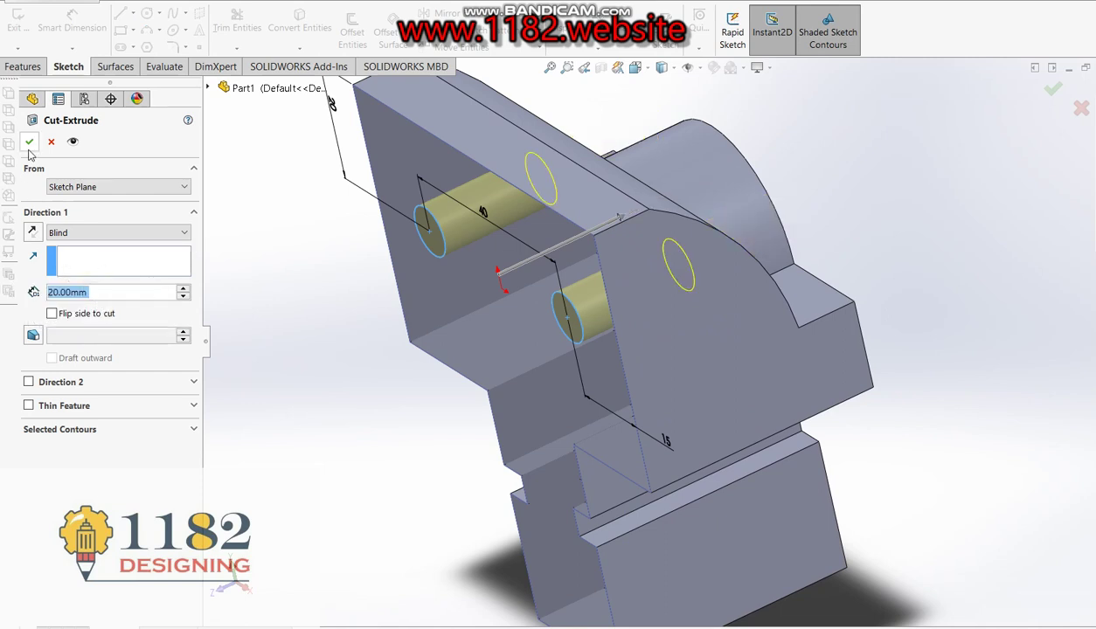
click(29, 142)
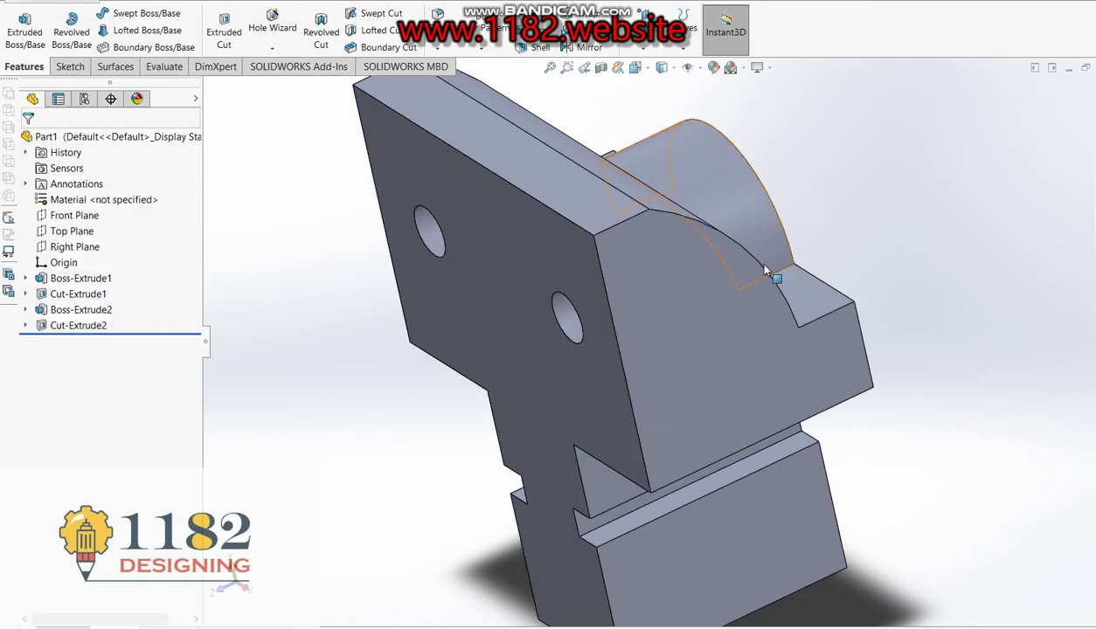
After reviewing the reference drawing, start an extruded-cut sketch on the boss's flat face
mouse_move(771, 276)
middle_down()
mouse_move(685, 319)
mouse_move(654, 301)
mouse_move(701, 257)
middle_up()
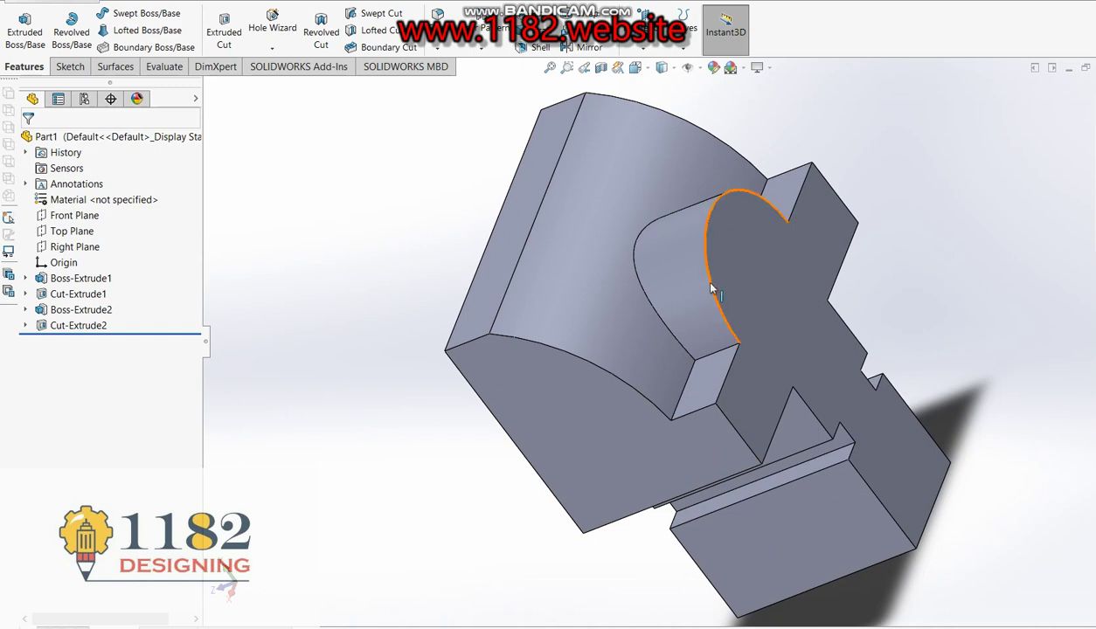
key(alt+Tab)
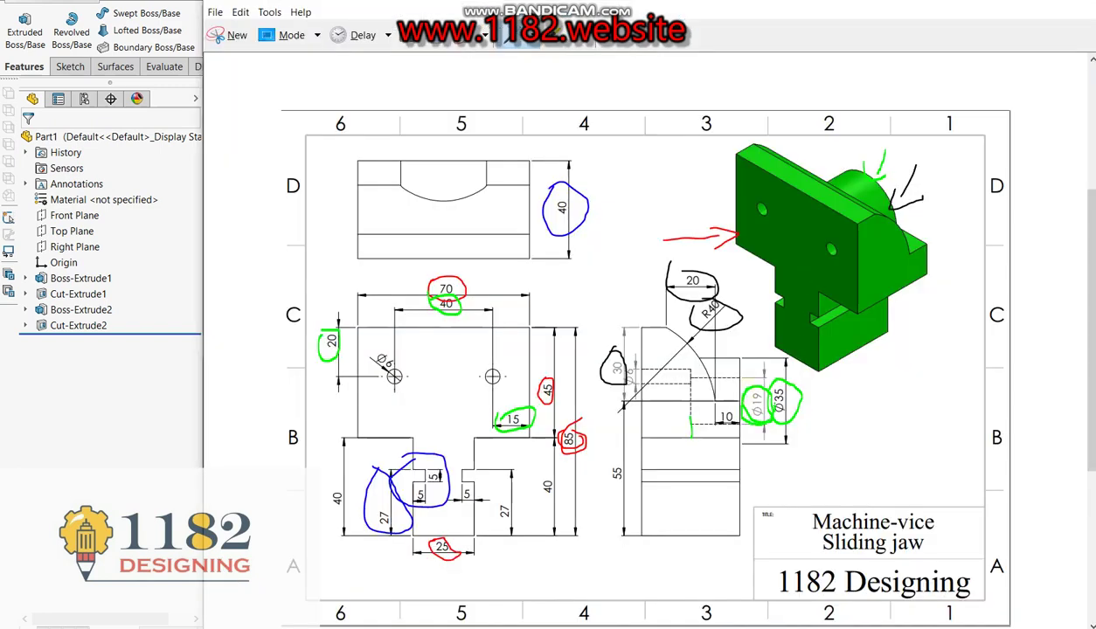
key(alt+Tab)
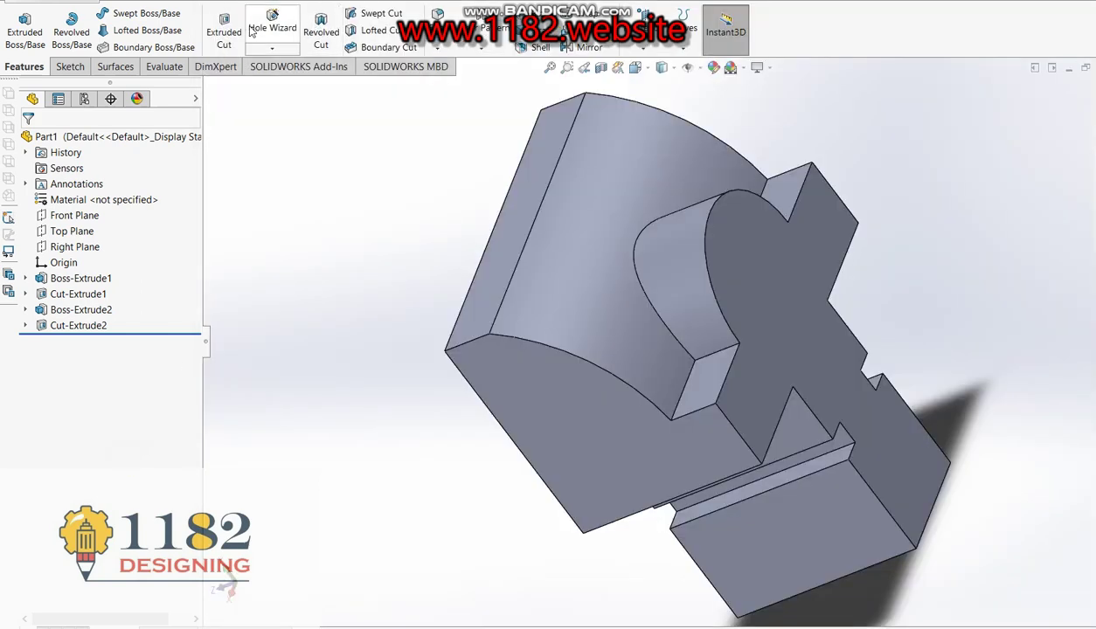
click(224, 31)
click(721, 273)
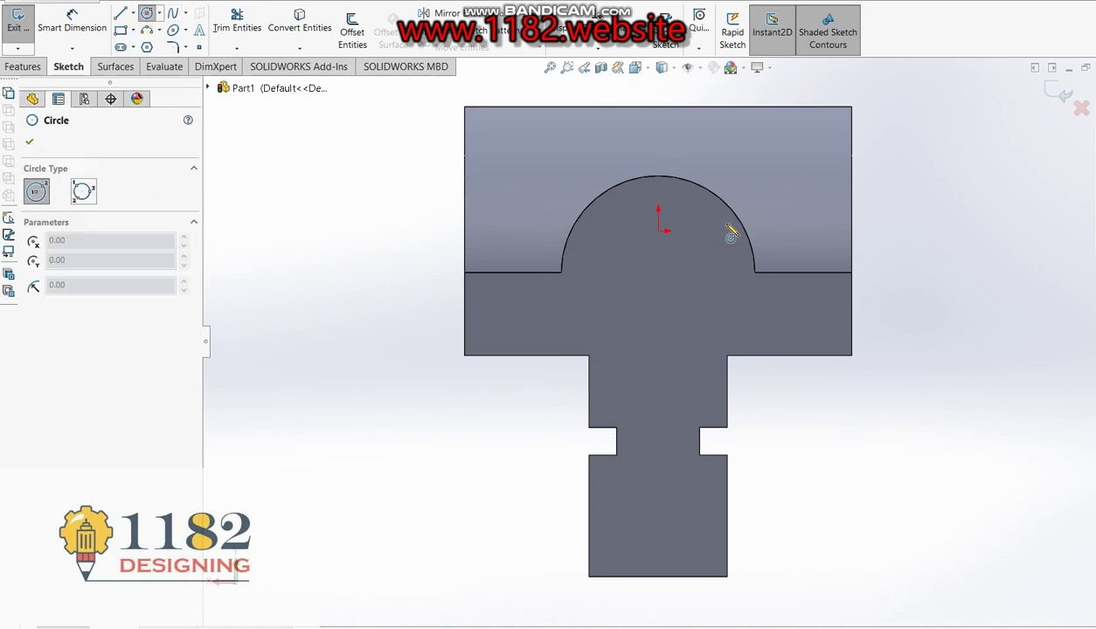
Draw a circle at the arc centre and dimension it to Ø19
click(659, 273)
click(688, 302)
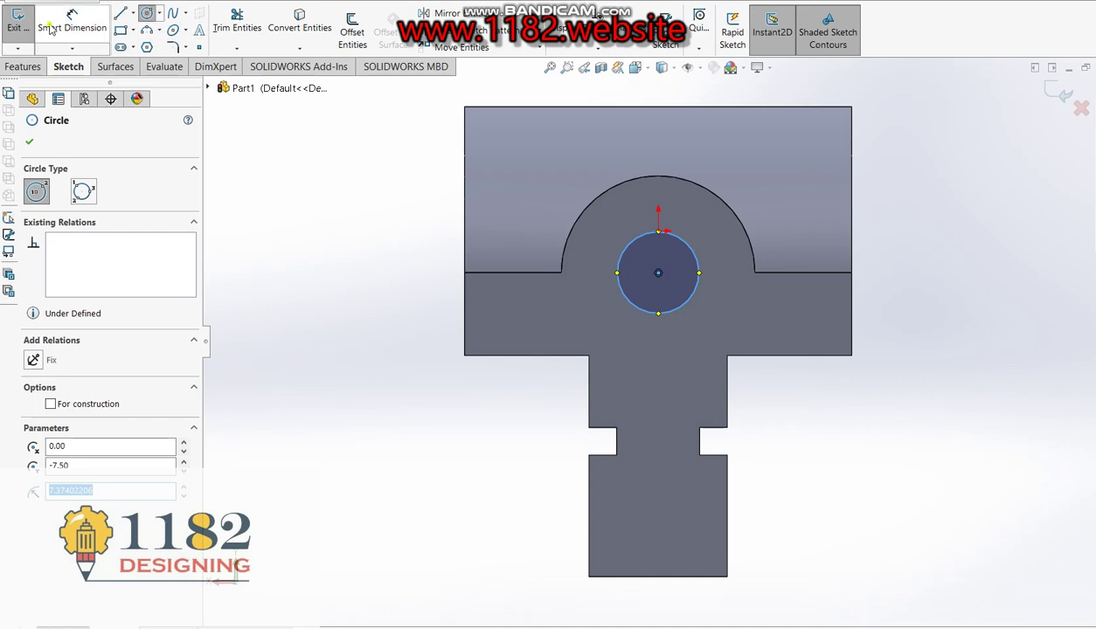
key(Escape)
click(697, 288)
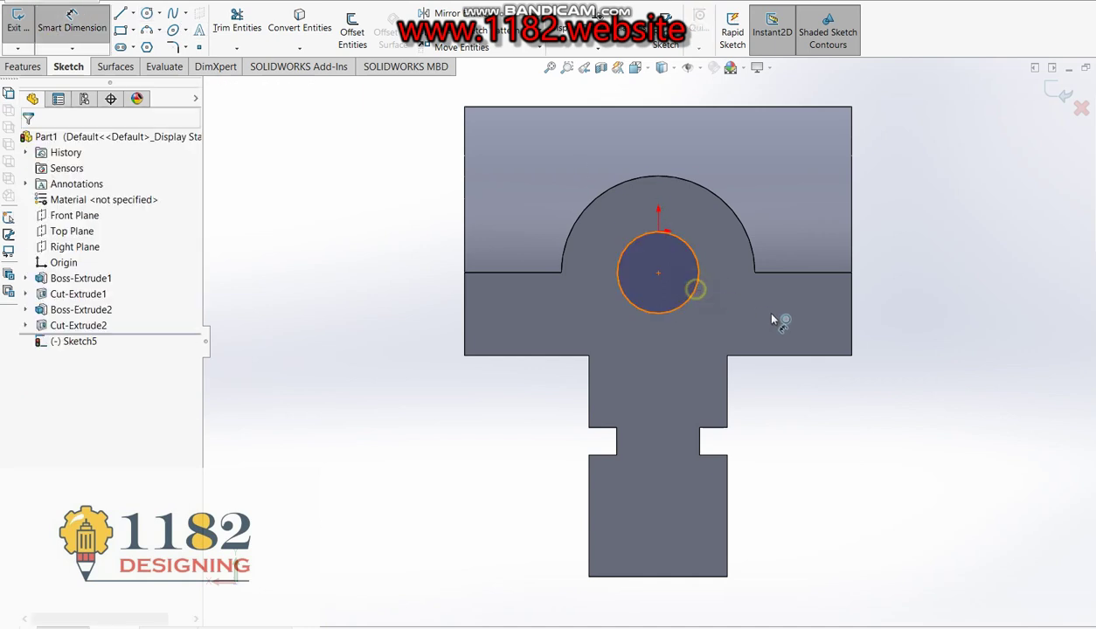
click(769, 319)
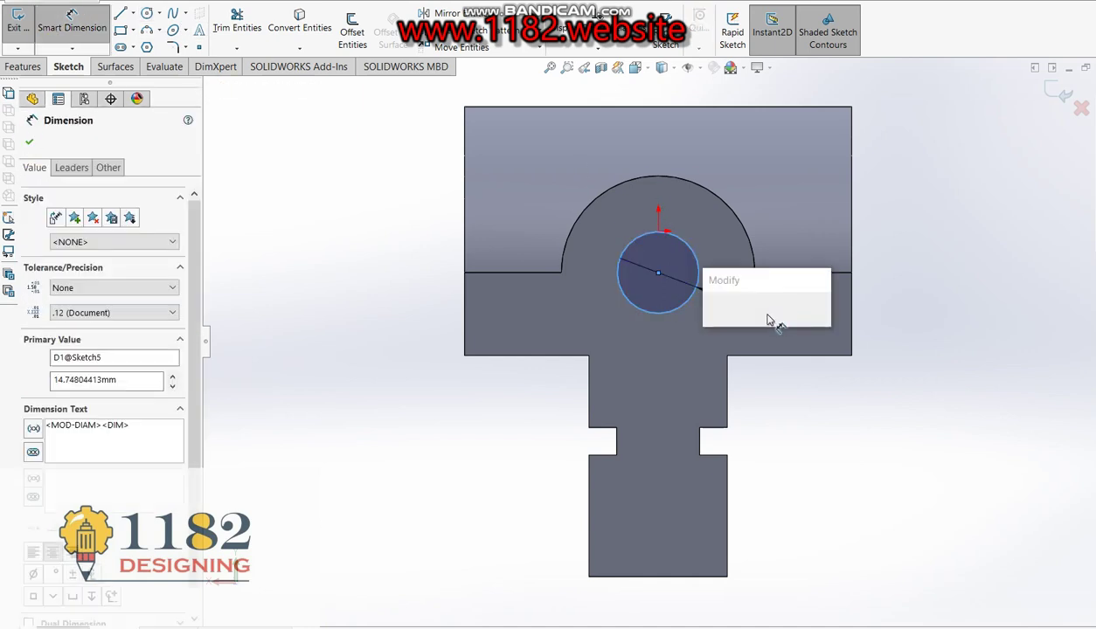
text(19)
key(Return)
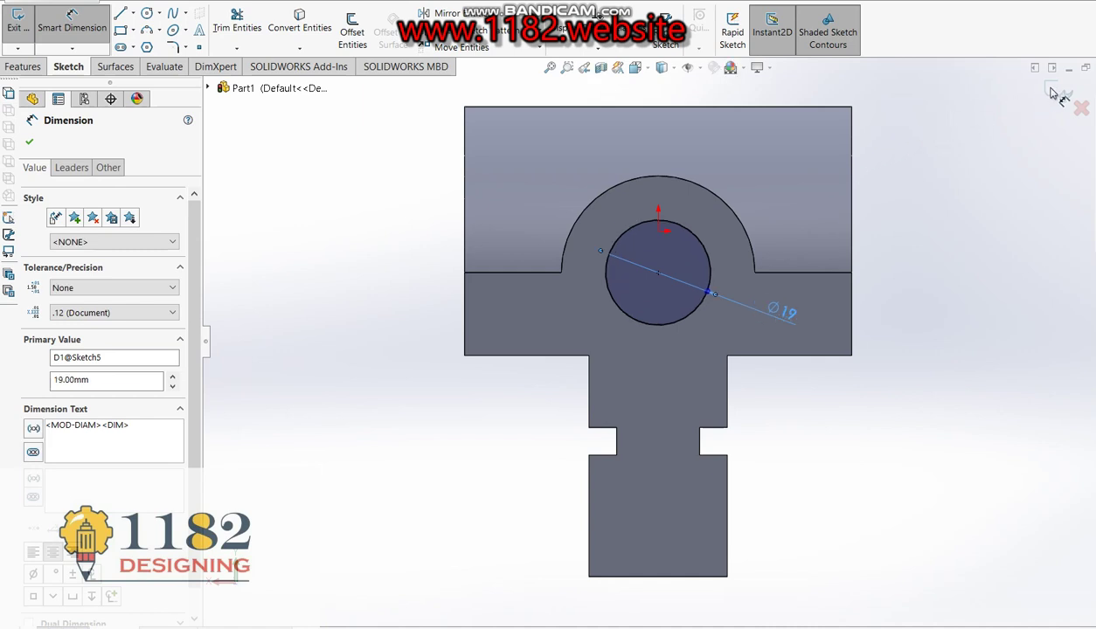
click(1059, 94)
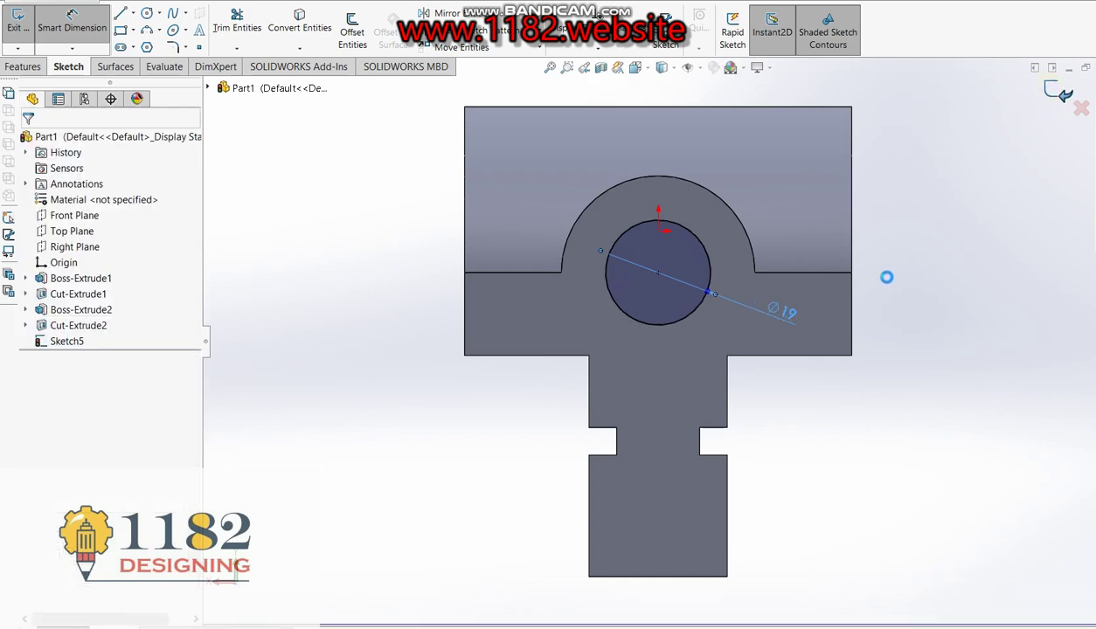
Cut the Ø19 bore 20 mm deep and check it from the rear
middle_drag(870, 312, 773, 407)
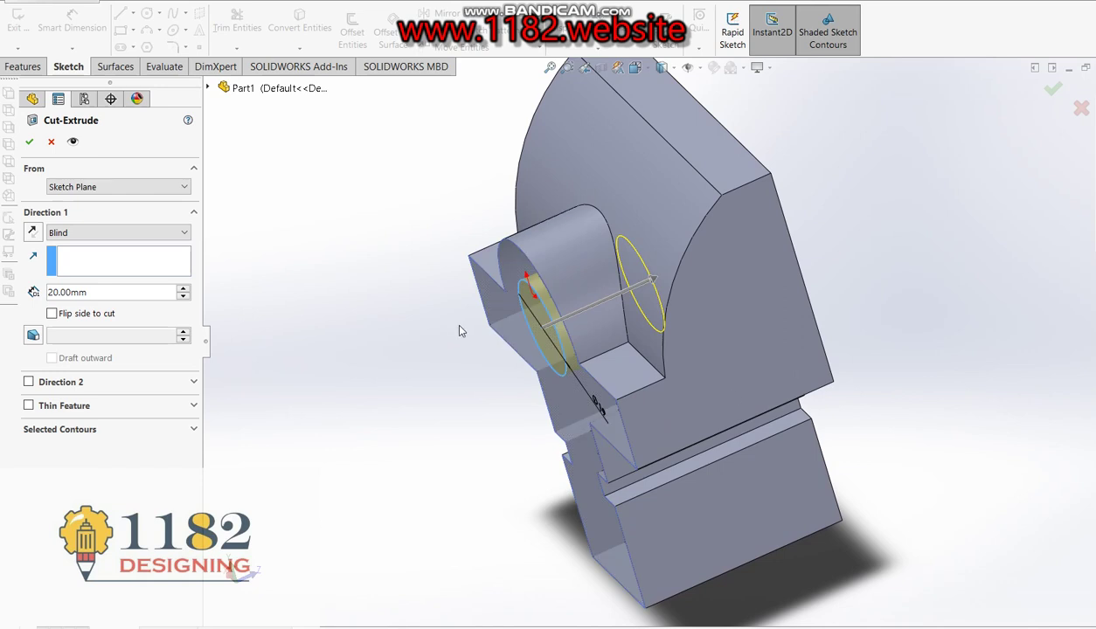
click(28, 140)
mouse_move(362, 372)
middle_down()
mouse_move(623, 464)
mouse_move(619, 277)
middle_up()
click(504, 195)
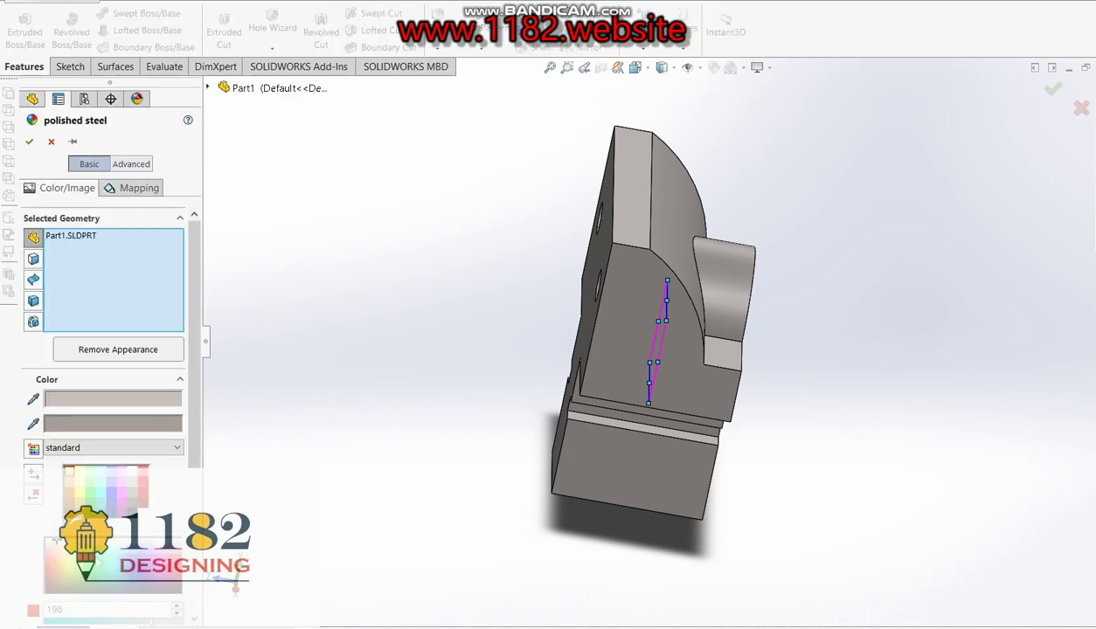
Apply a bright green colour to Part1 and accept the appearance
click(93, 487)
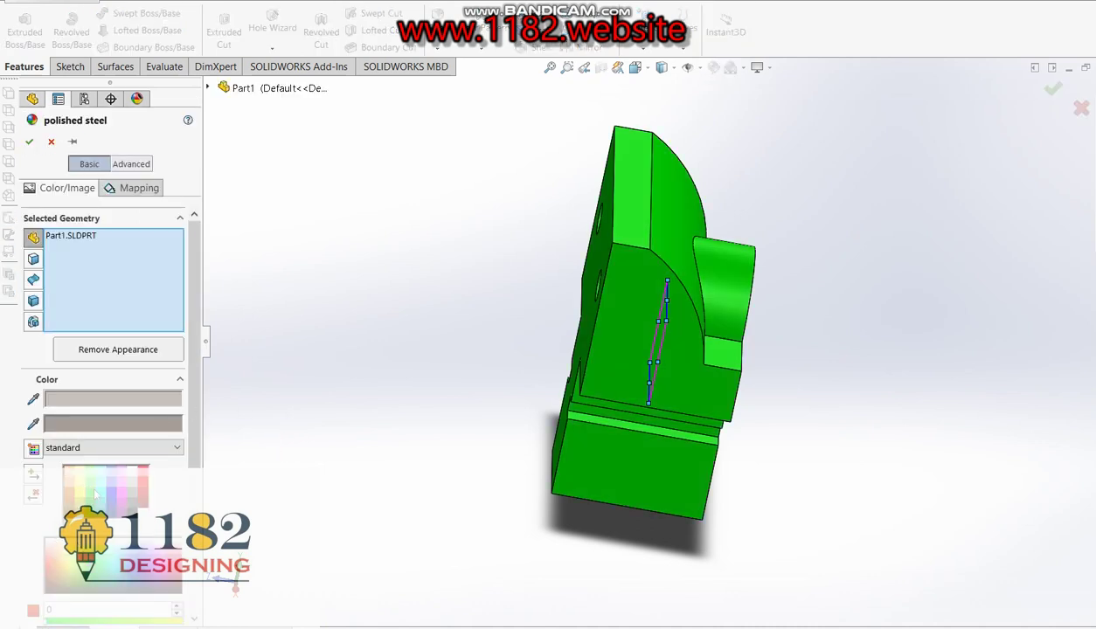
click(1052, 88)
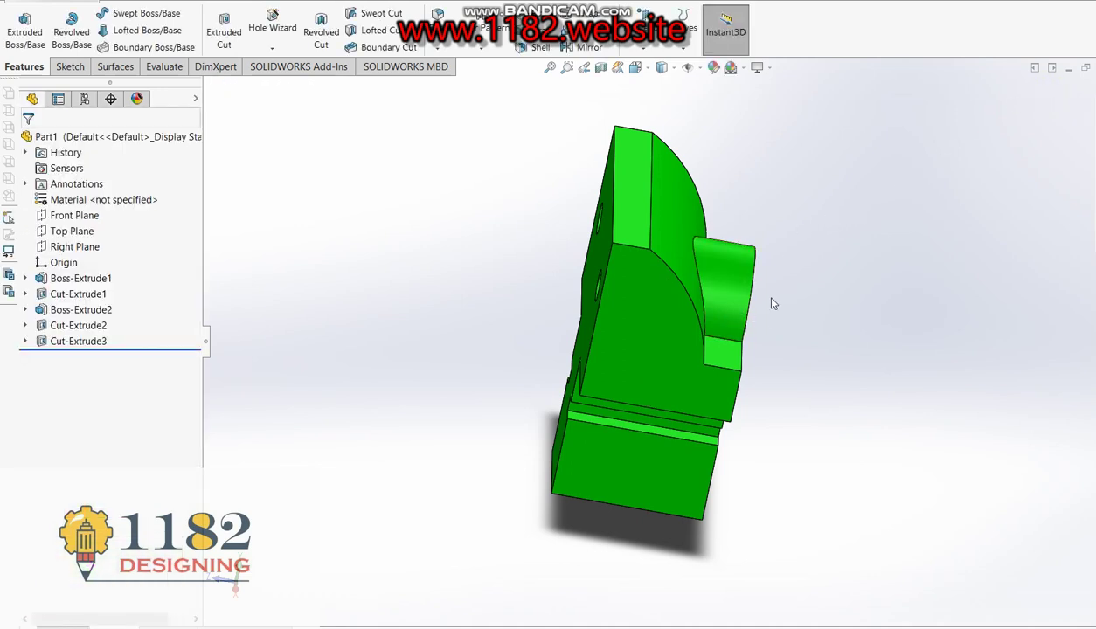
scroll(687, 391, down, 2)
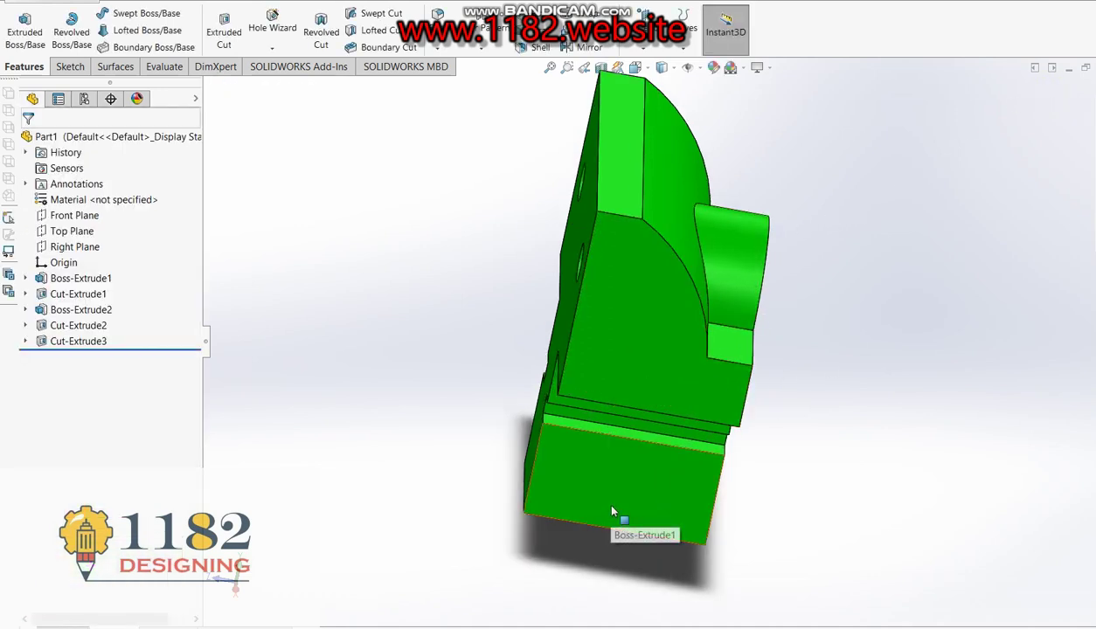
mouse_move(619, 514)
middle_down()
mouse_move(763, 472)
mouse_move(751, 577)
mouse_move(668, 603)
mouse_move(674, 363)
middle_up()
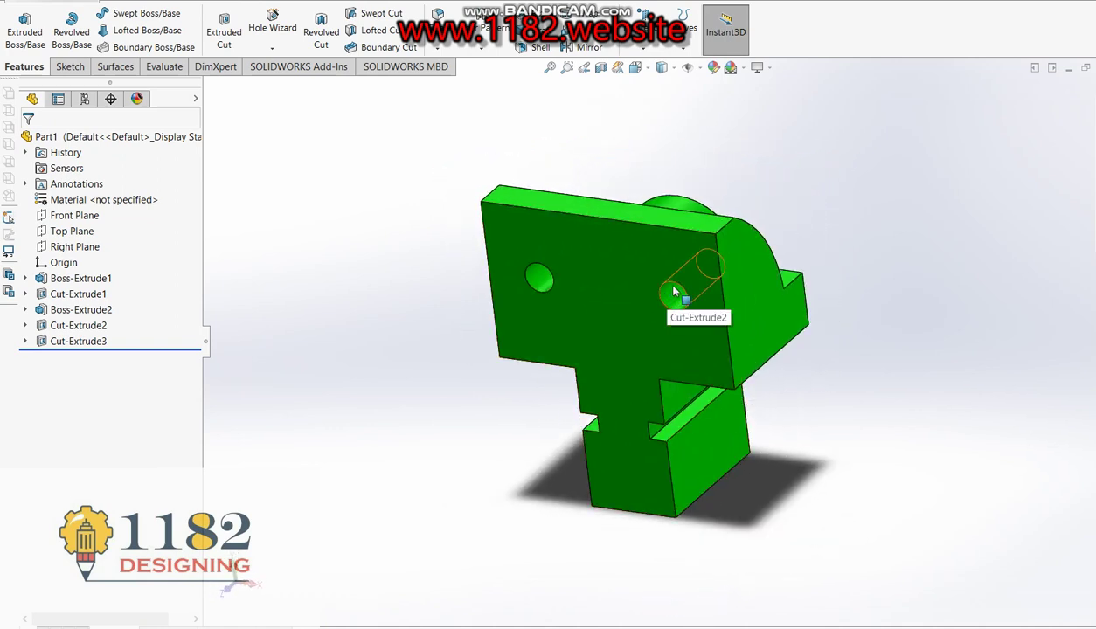
scroll(677, 297, up, 2)
scroll(682, 291, down, 3)
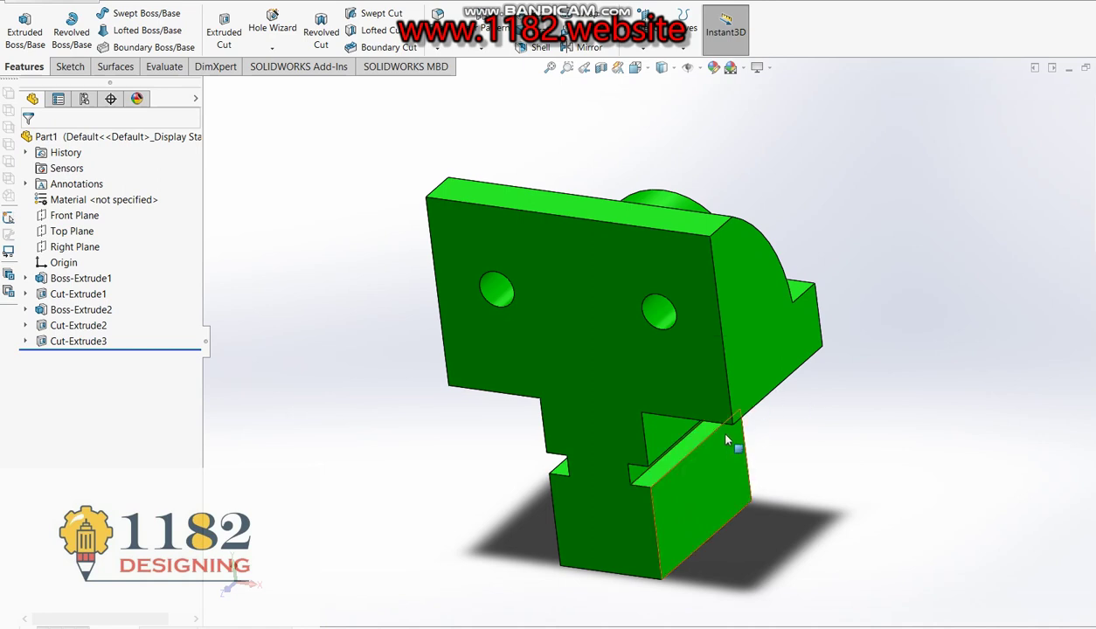
scroll(710, 424, up, 2)
scroll(665, 428, down, 2)
scroll(660, 426, up, 1)
scroll(660, 426, down, 1)
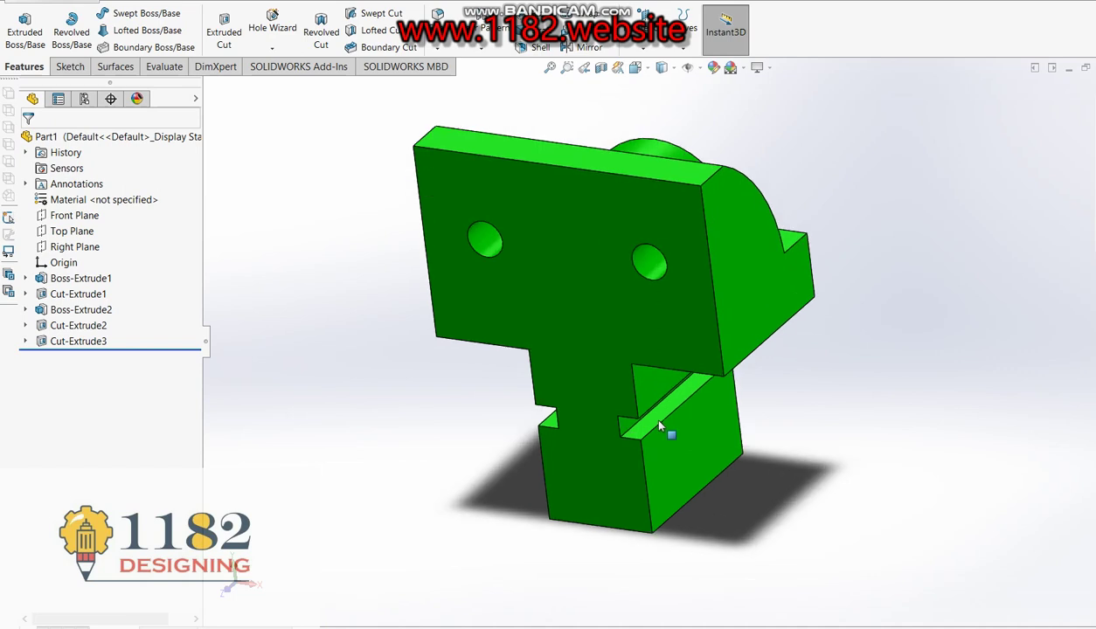
scroll(612, 249, up, 2)
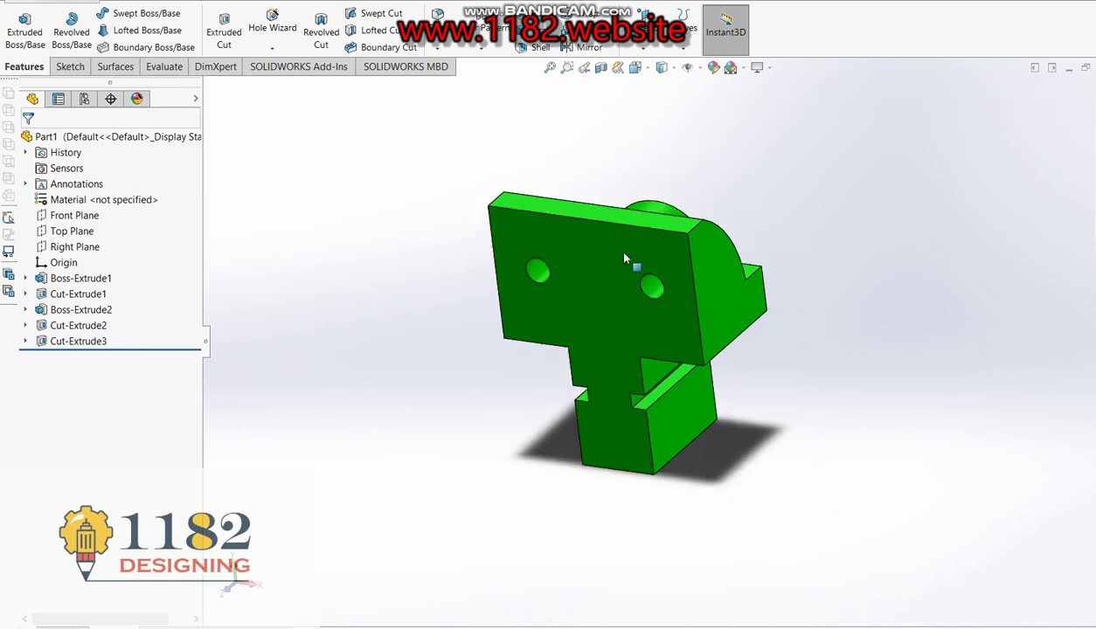
scroll(639, 259, down, 1)
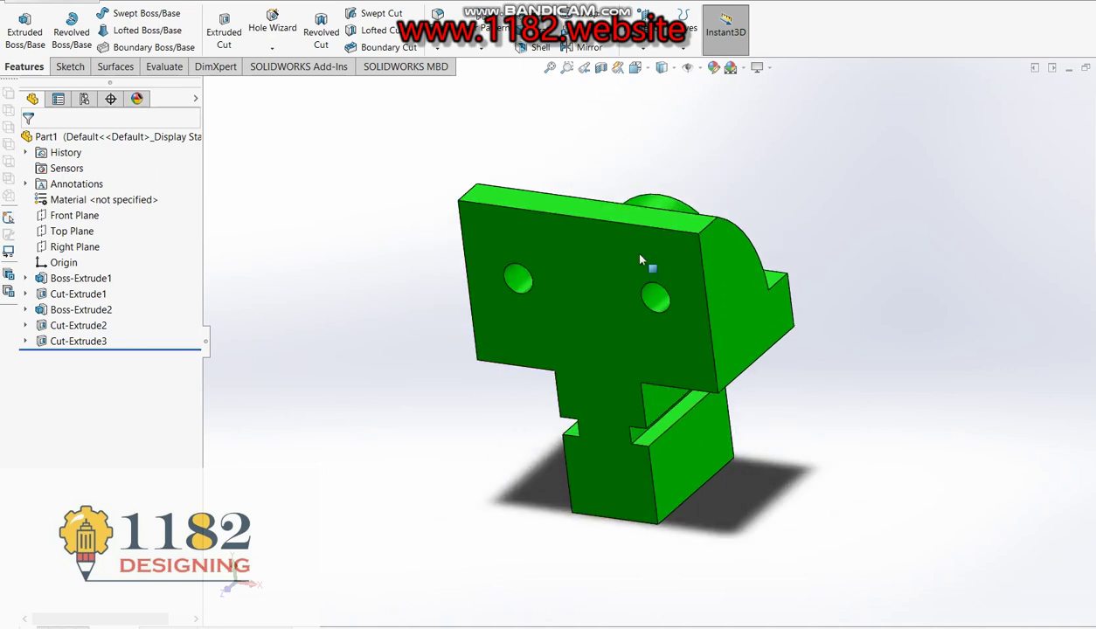